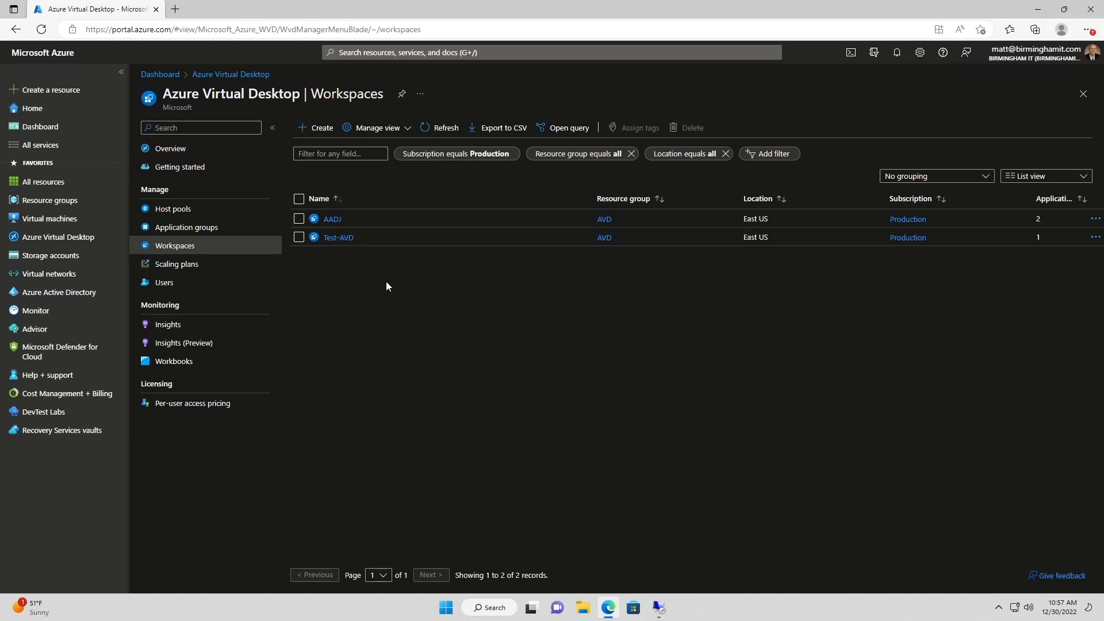
Fill in a new workspace: resource group AVD, name MIT-DevOps, friendly name DevOps, East US
{"action": "left_click", "coordinate": [320, 134]}
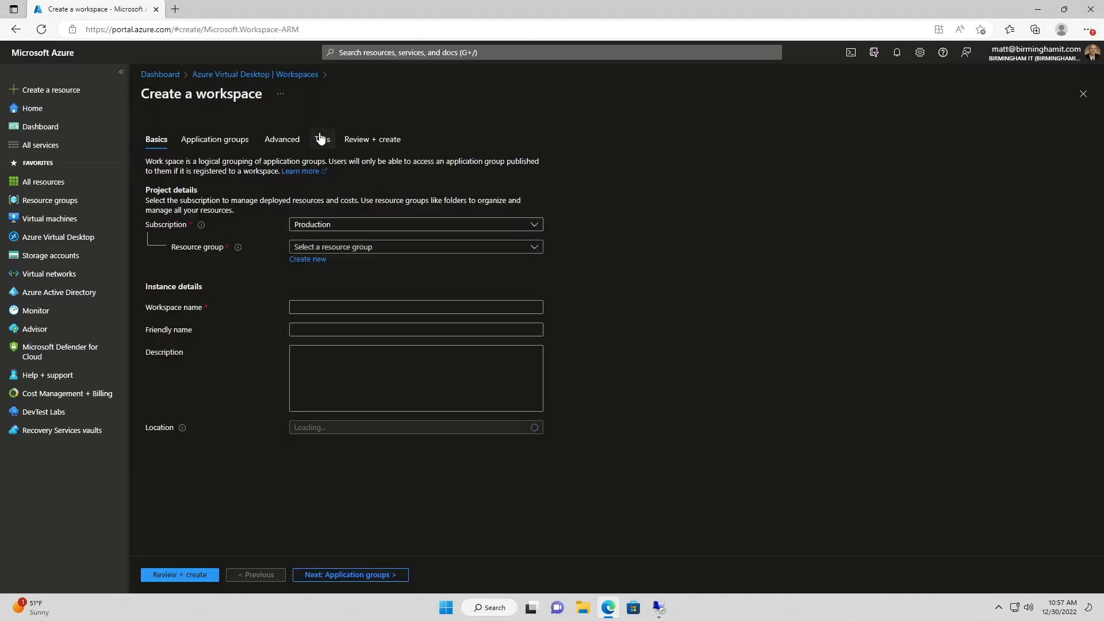
{"action": "left_click", "coordinate": [333, 253]}
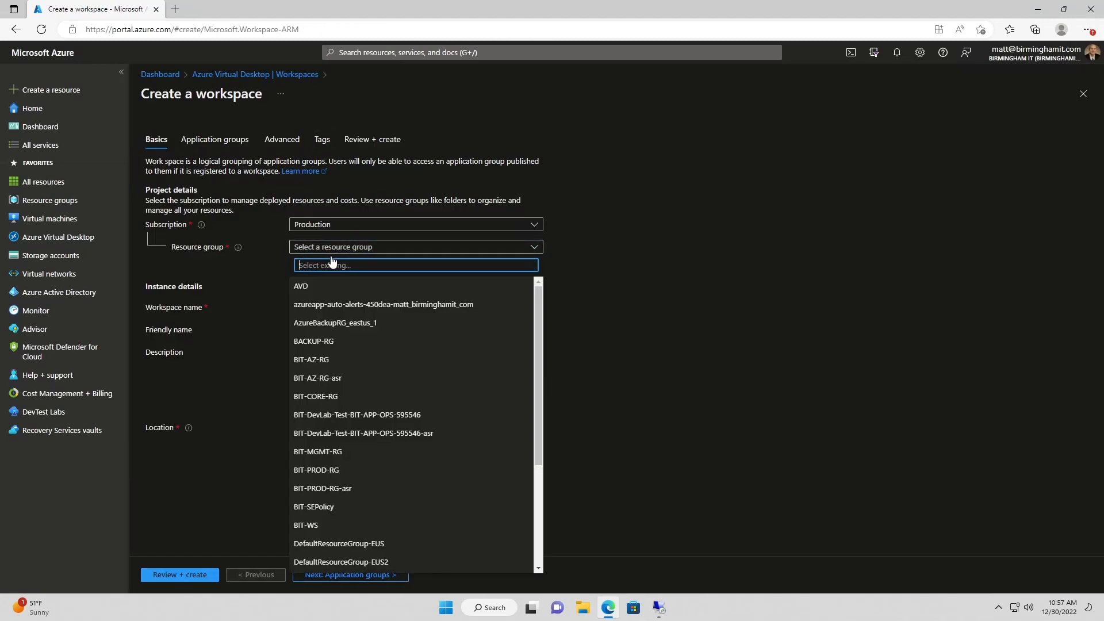
{"action": "left_click", "coordinate": [318, 286]}
{"action": "left_click", "coordinate": [303, 307]}
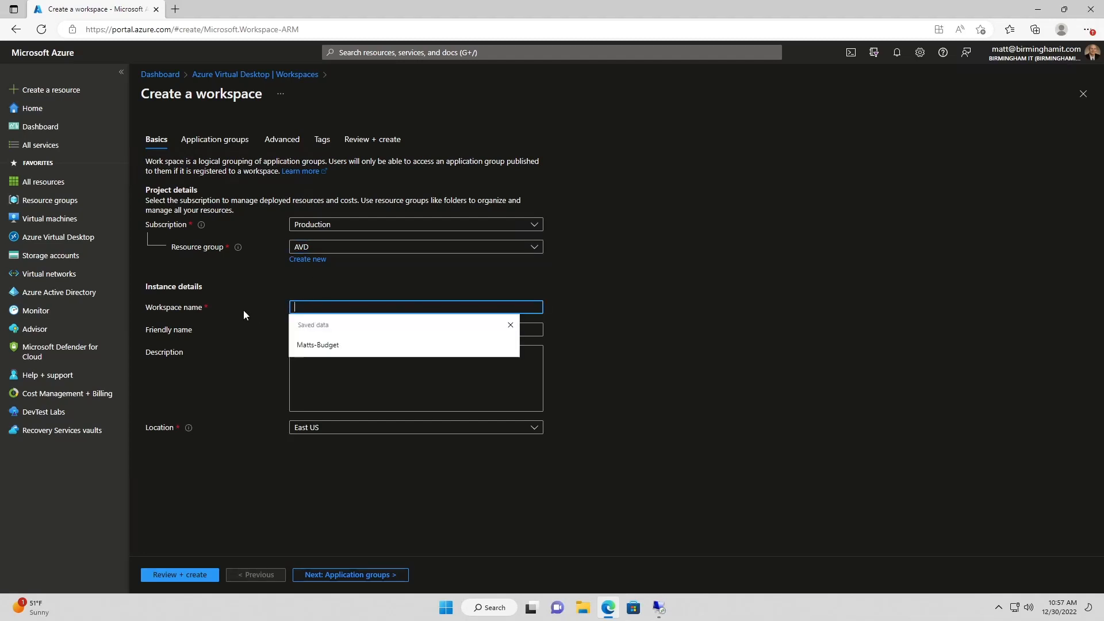
{"action": "type", "text": "MIT-"}
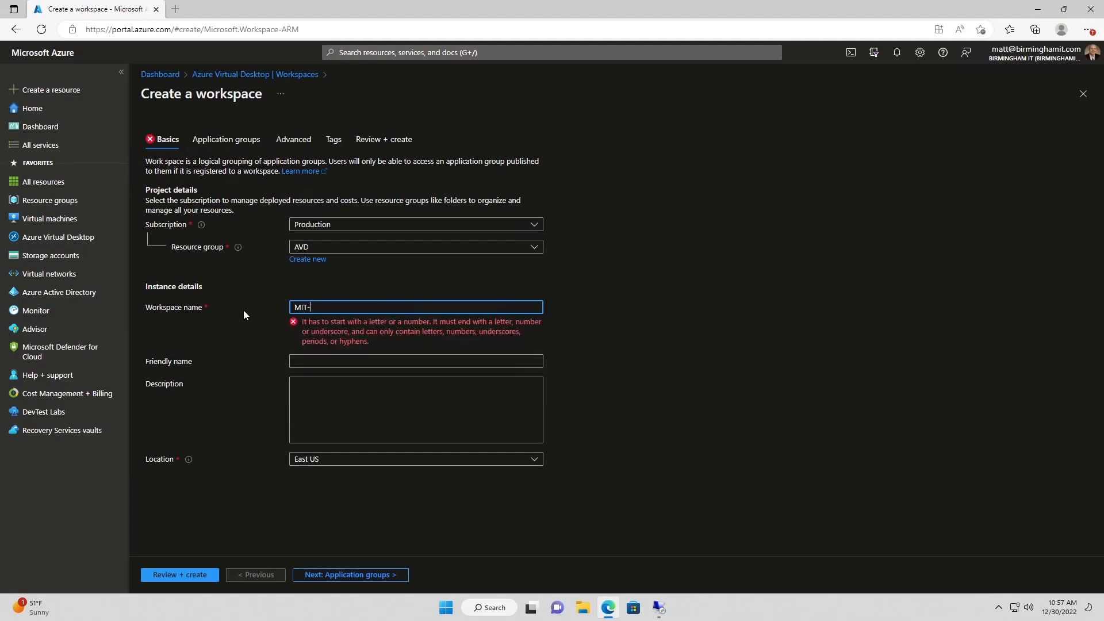
{"action": "type", "text": "DevOps"}
{"action": "key", "text": "Tab"}
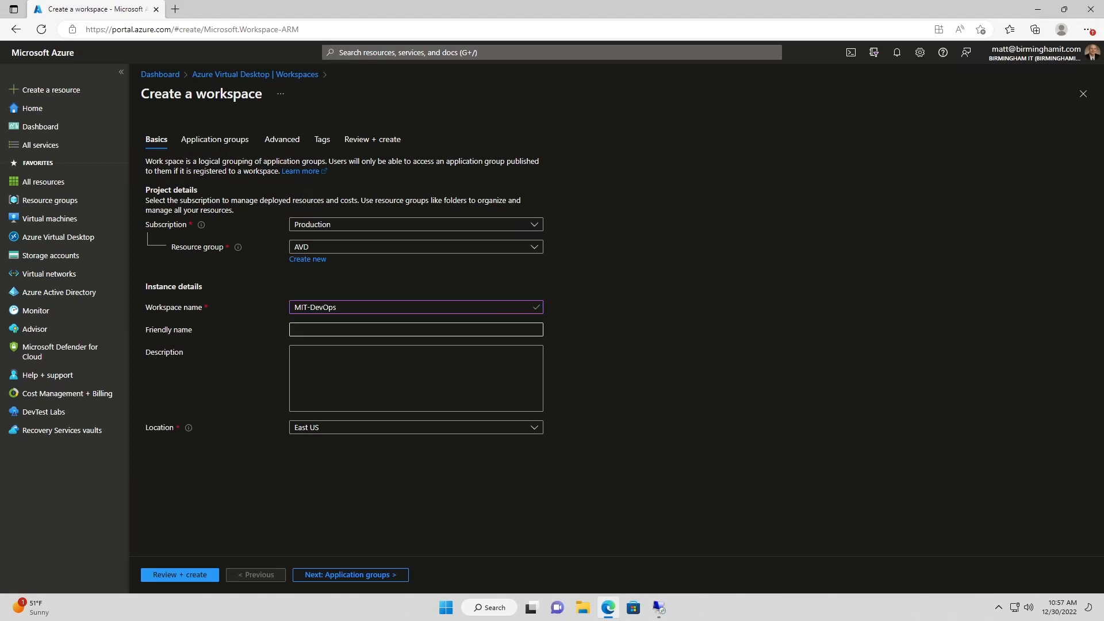
{"action": "type", "text": "DevOps"}
{"action": "left_click", "coordinate": [290, 534]}
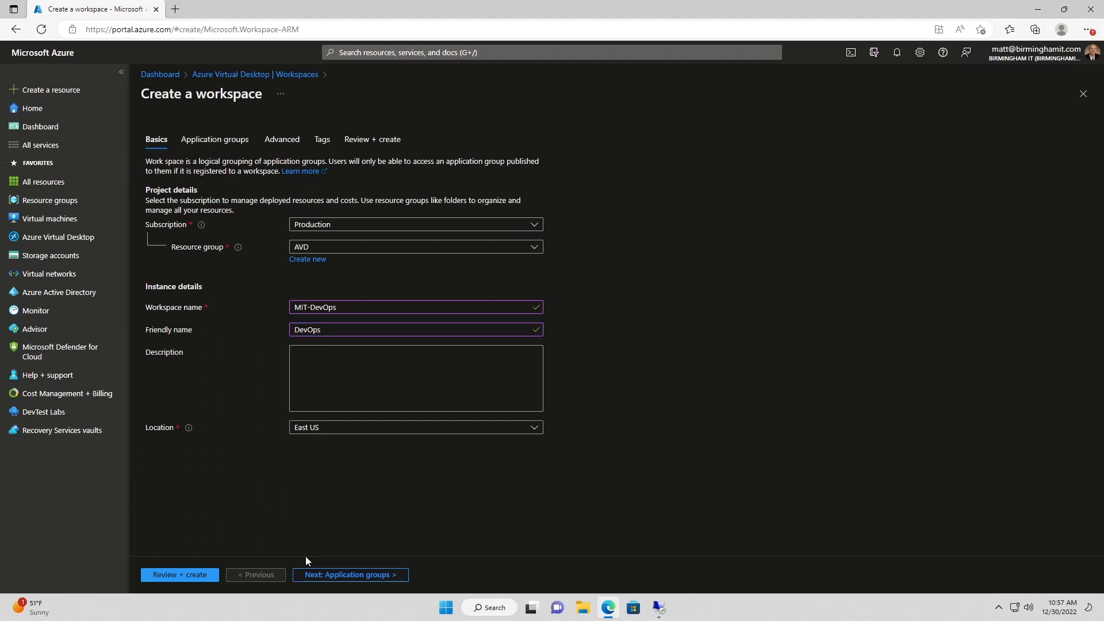
{"action": "left_click", "coordinate": [310, 574]}
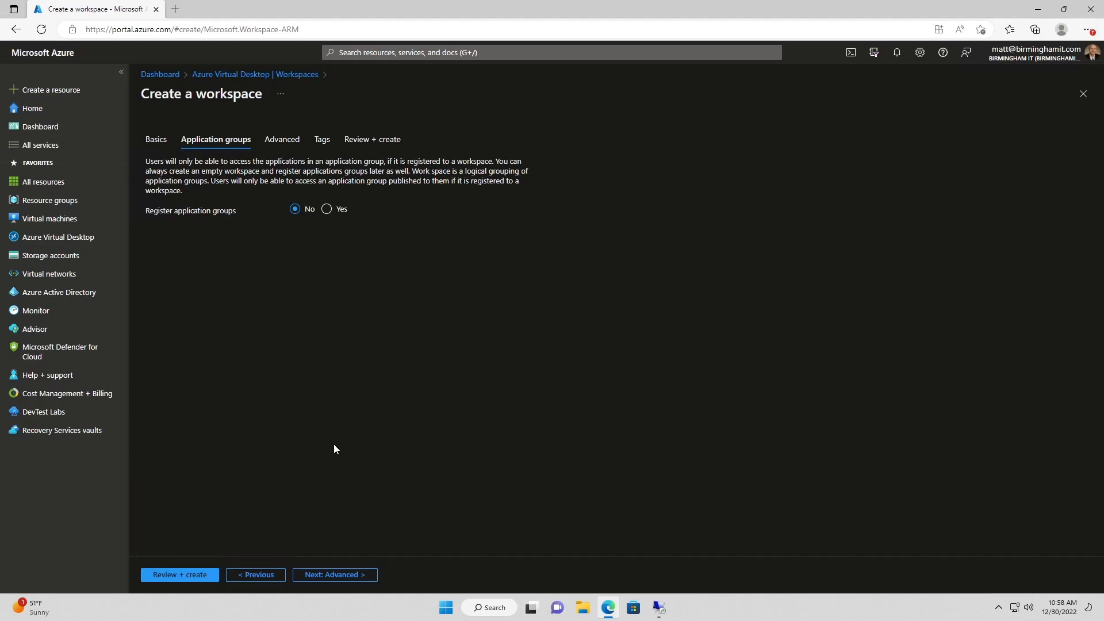
Turn on workspace diagnostics, sending logs to the avdla Log Analytics workspace
{"action": "left_click", "coordinate": [324, 574]}
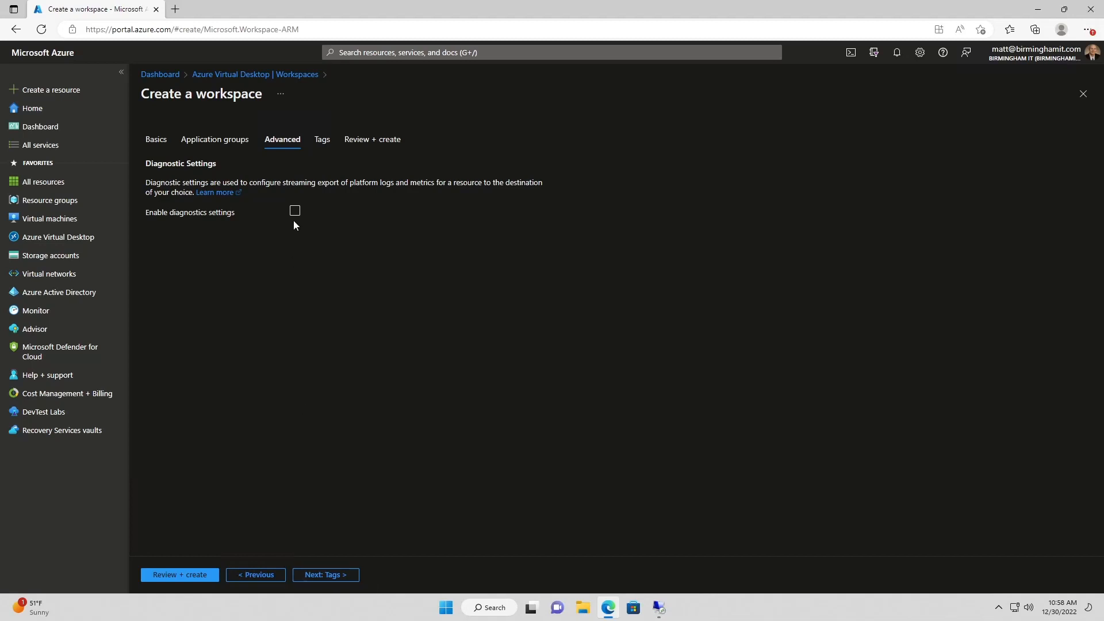
{"action": "left_click", "coordinate": [295, 213]}
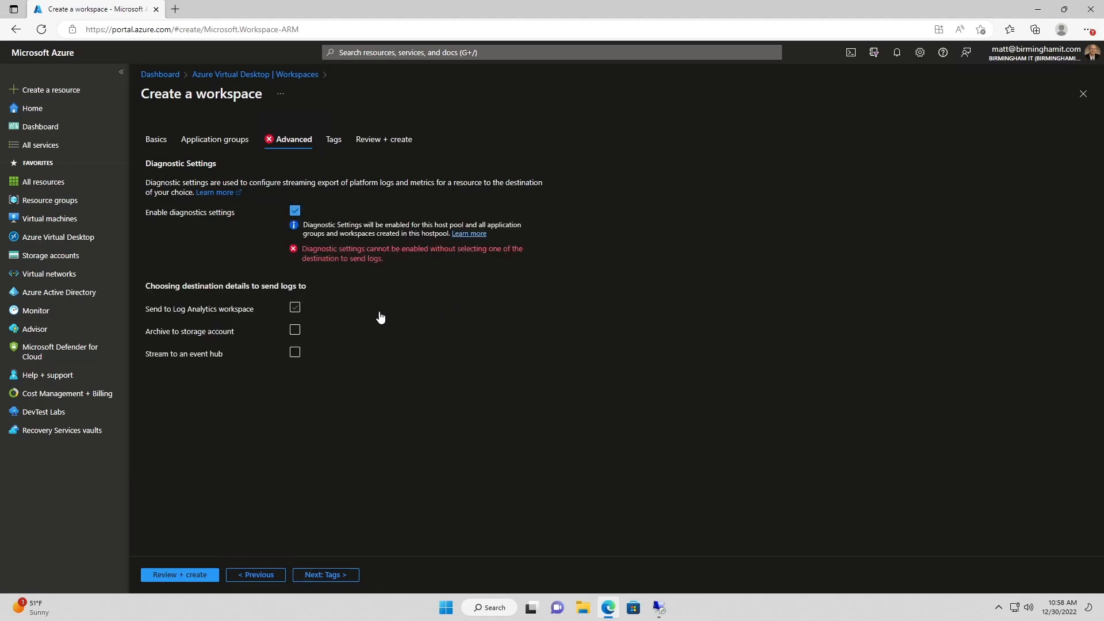
{"action": "left_click", "coordinate": [298, 310]}
{"action": "left_click", "coordinate": [325, 336]}
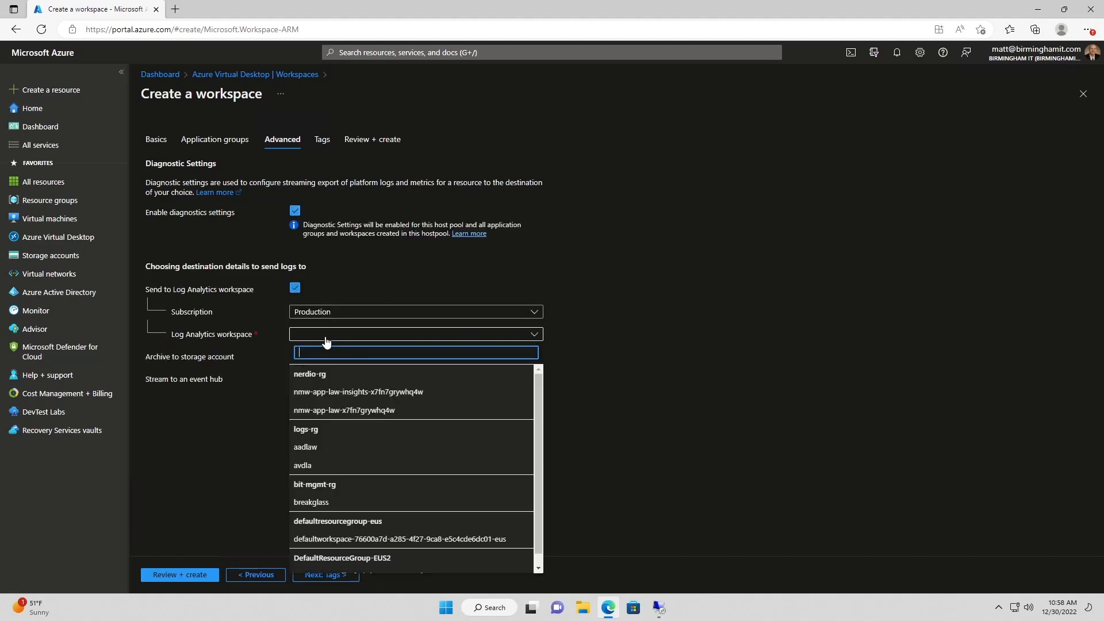
{"action": "left_click", "coordinate": [319, 465]}
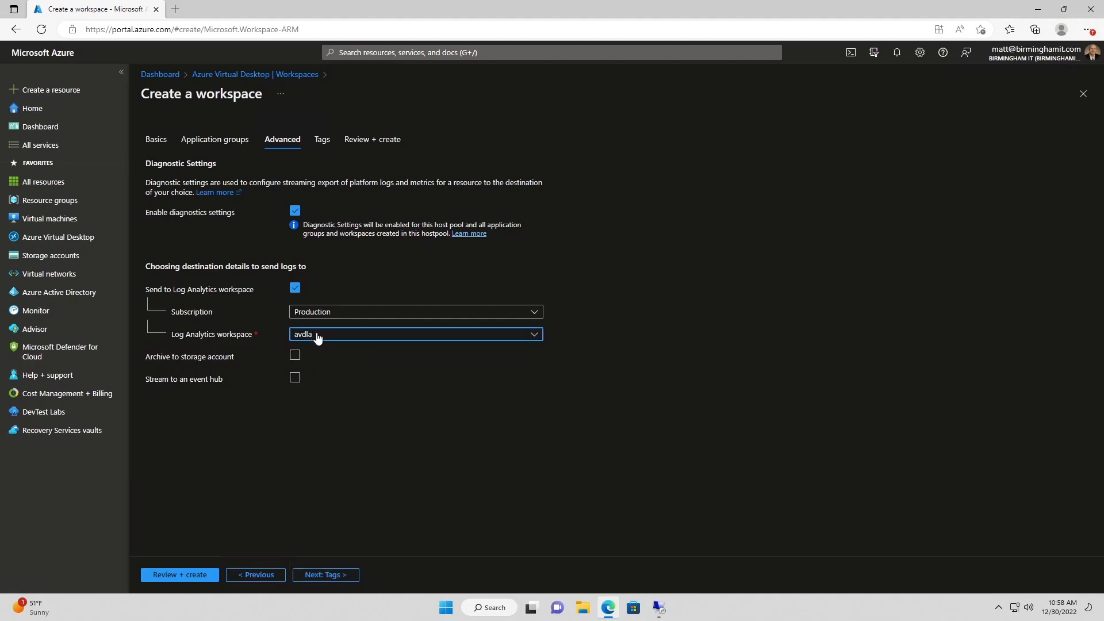
{"action": "left_click", "coordinate": [318, 575]}
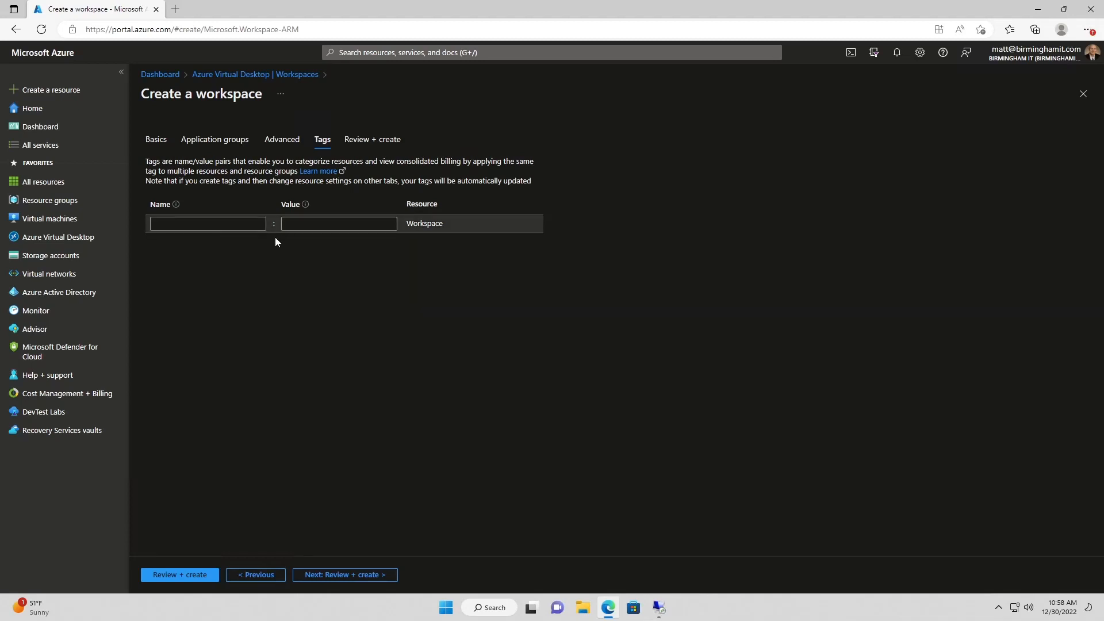
Validate and create the MIT-DevOps workspace in resource group AVD
{"action": "left_click", "coordinate": [309, 575]}
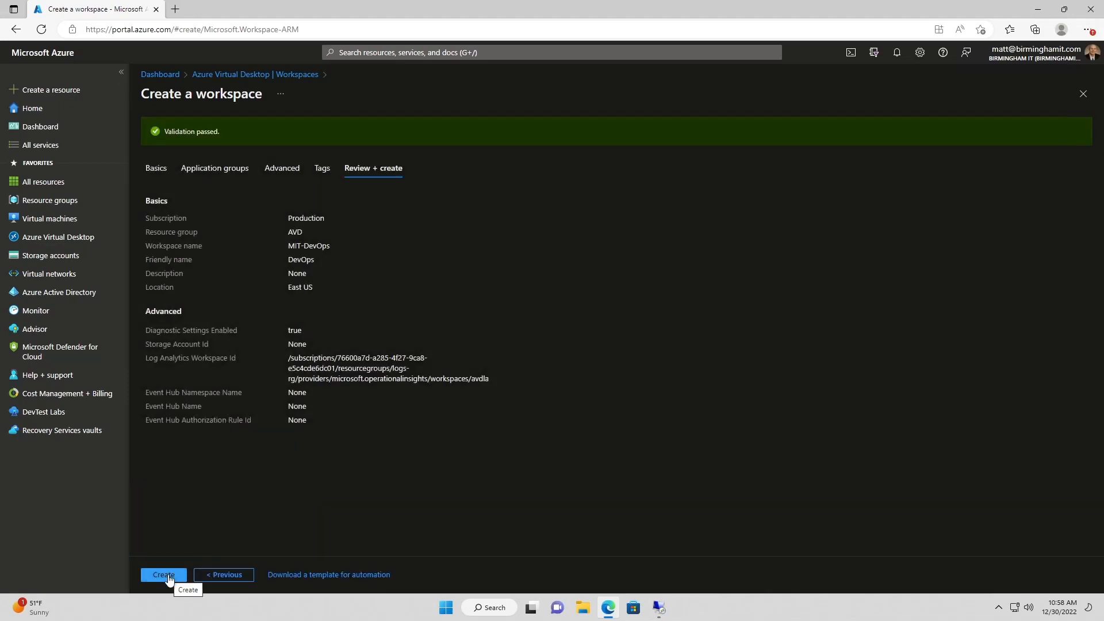
{"action": "left_click", "coordinate": [163, 575]}
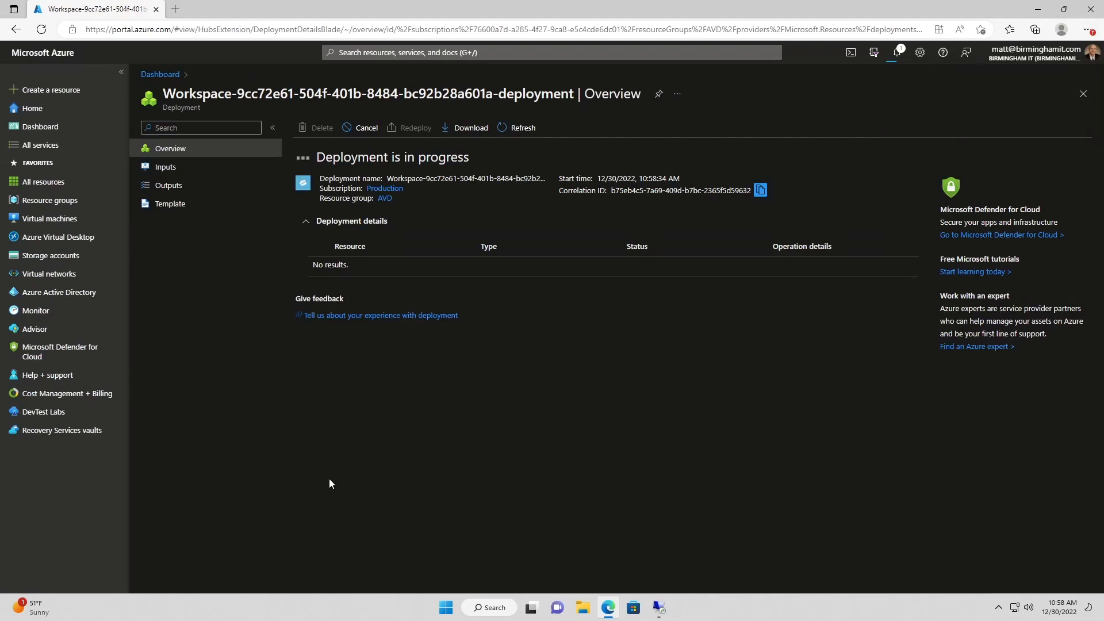
Refresh the Azure Virtual Desktop workspaces list until MIT-DevOps appears, then go to Host pools
{"action": "left_click", "coordinate": [80, 237]}
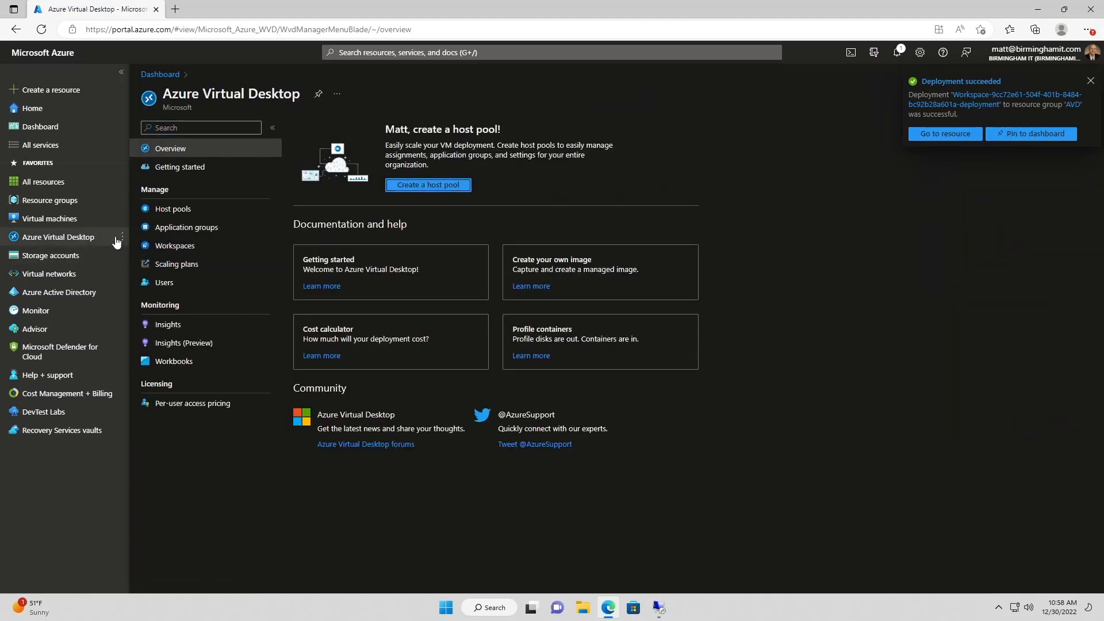
{"action": "left_click", "coordinate": [183, 247]}
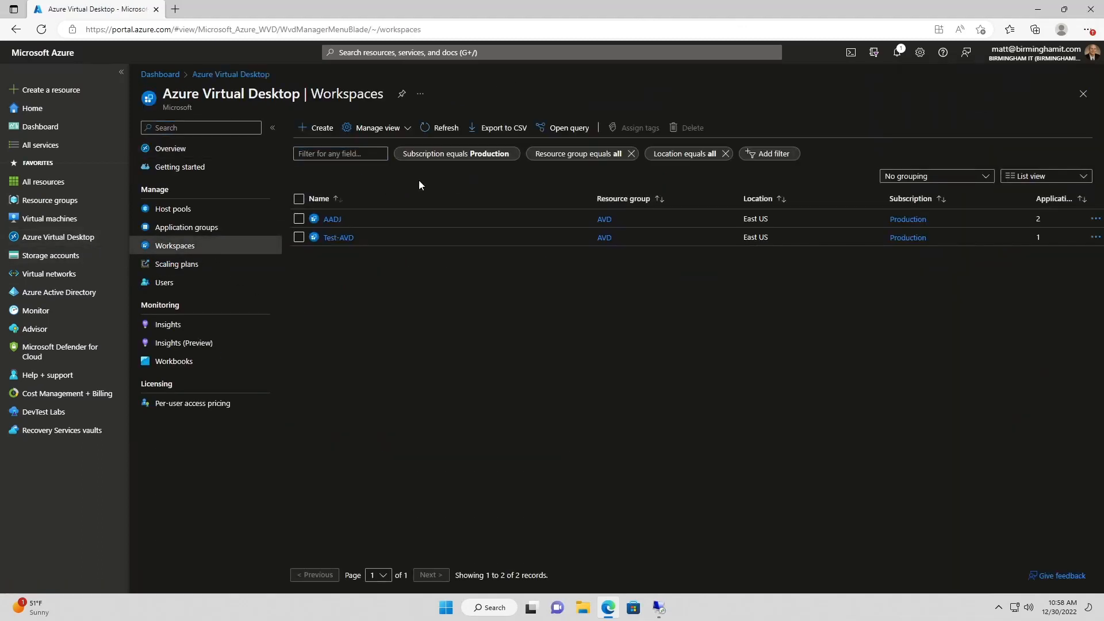
{"action": "left_click", "coordinate": [438, 126]}
{"action": "left_click", "coordinate": [438, 128]}
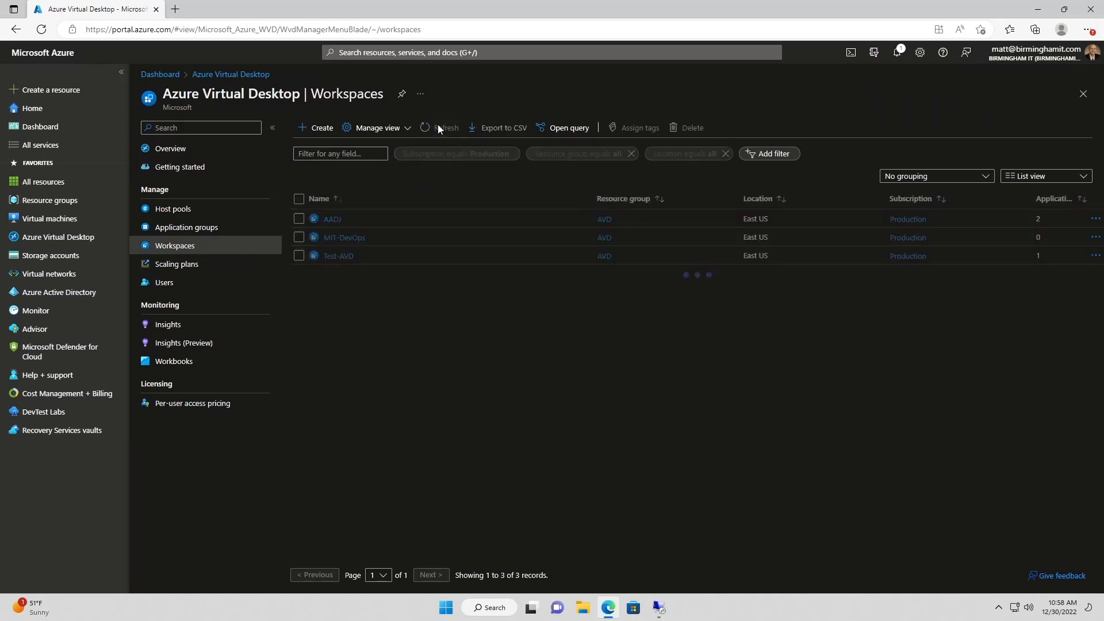
{"action": "left_click", "coordinate": [439, 128]}
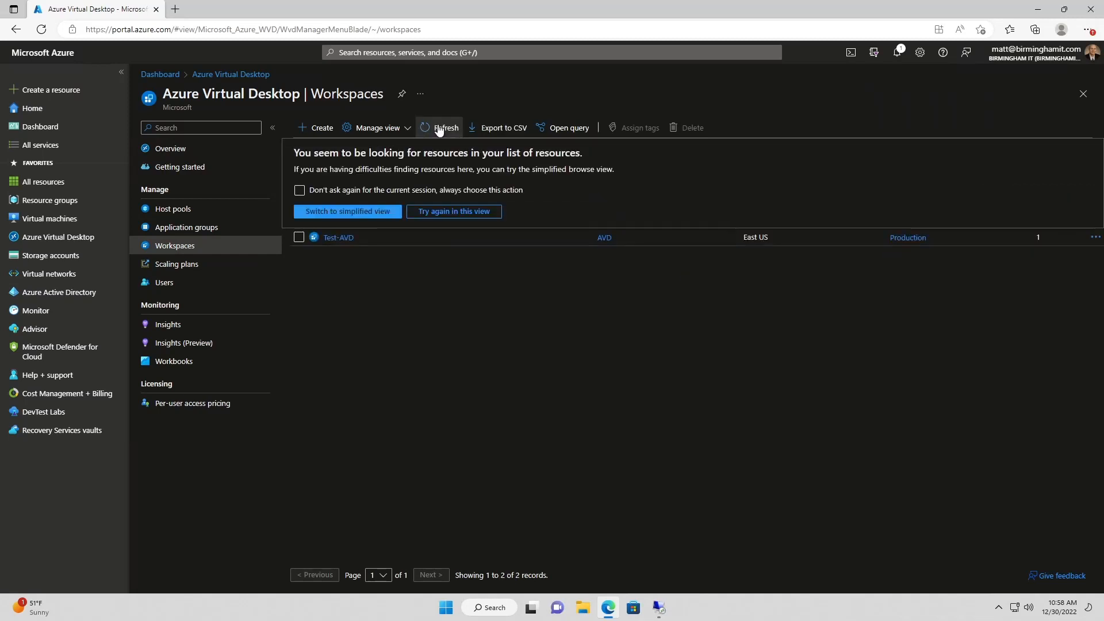
{"action": "left_click", "coordinate": [452, 212]}
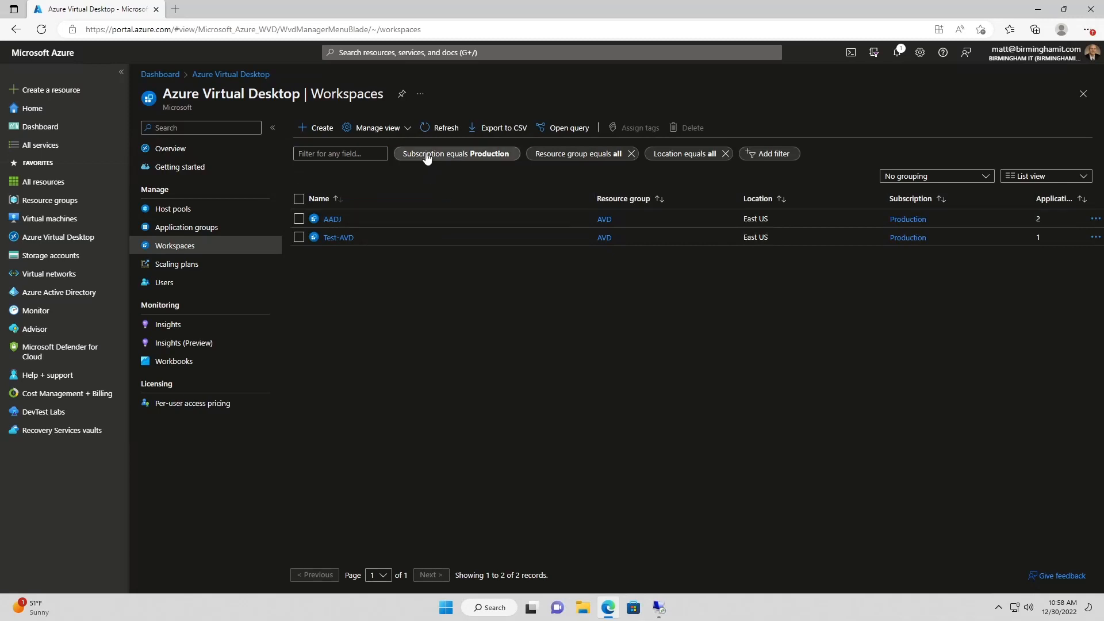
{"action": "left_click", "coordinate": [440, 129]}
{"action": "left_click", "coordinate": [440, 129]}
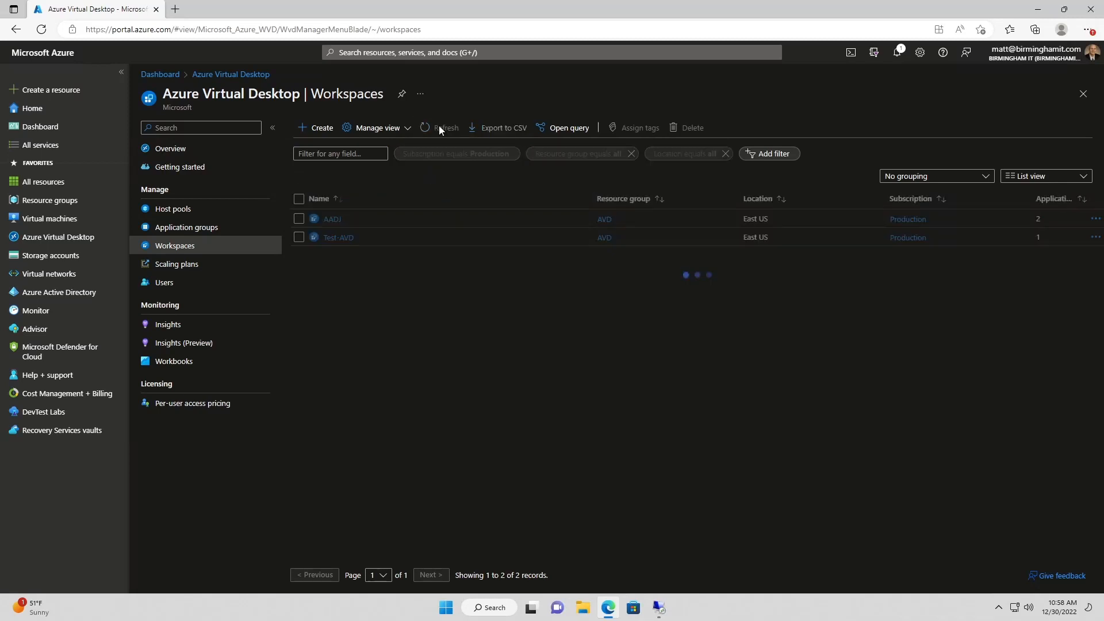
{"action": "left_click", "coordinate": [441, 130]}
{"action": "left_click", "coordinate": [441, 130]}
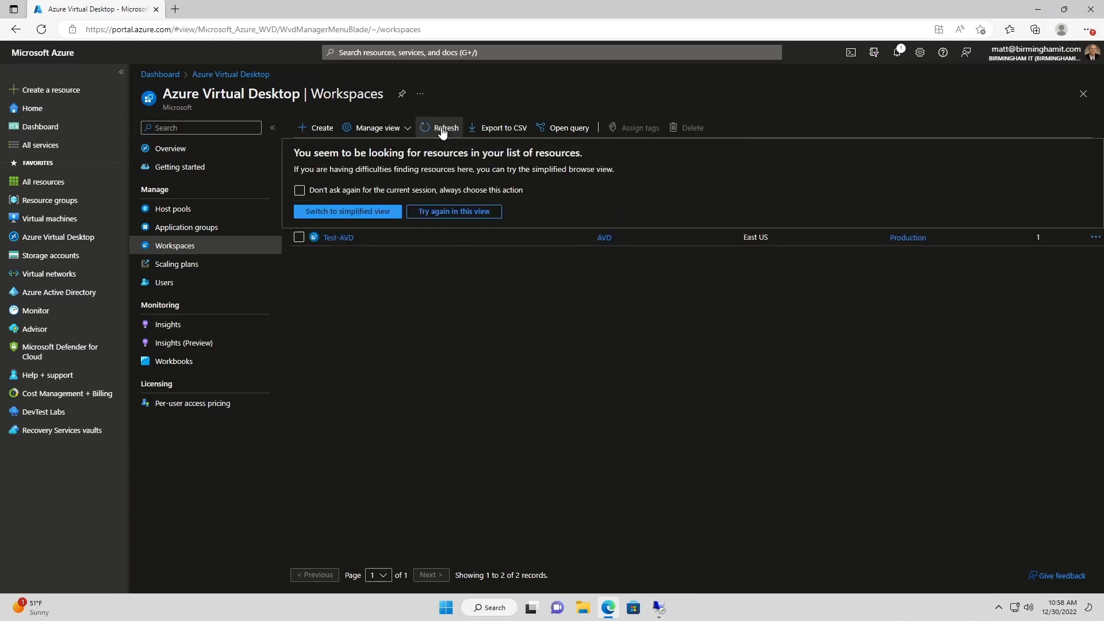
{"action": "left_click", "coordinate": [454, 211]}
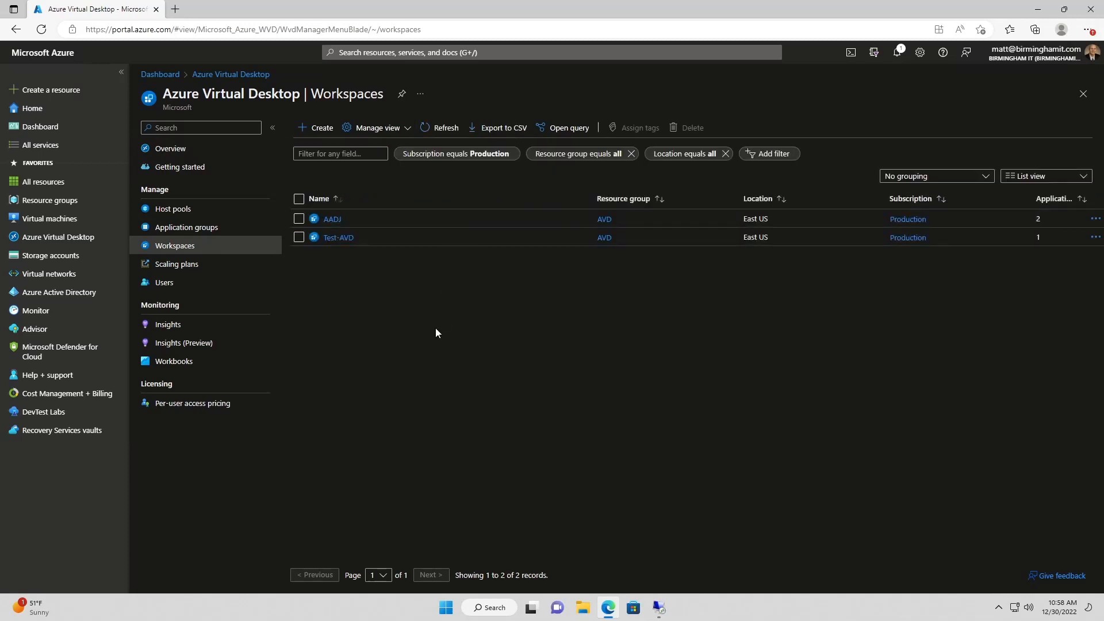
{"action": "left_click", "coordinate": [439, 129]}
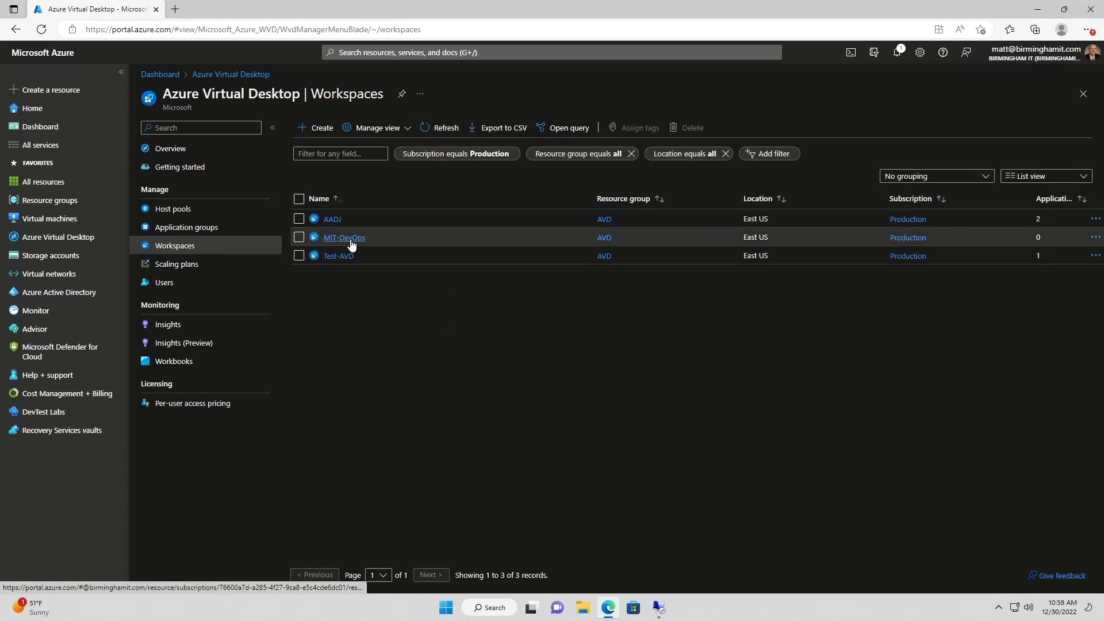
{"action": "left_click", "coordinate": [189, 214]}
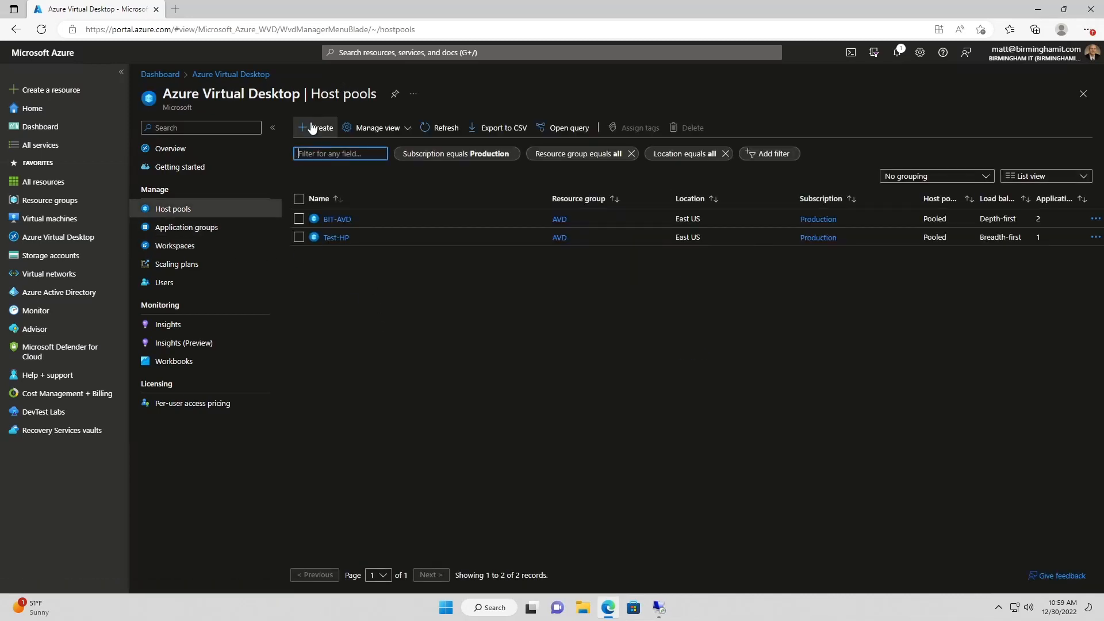
Start a new host pool named DevOps in resource group AVD
{"action": "left_click", "coordinate": [316, 129]}
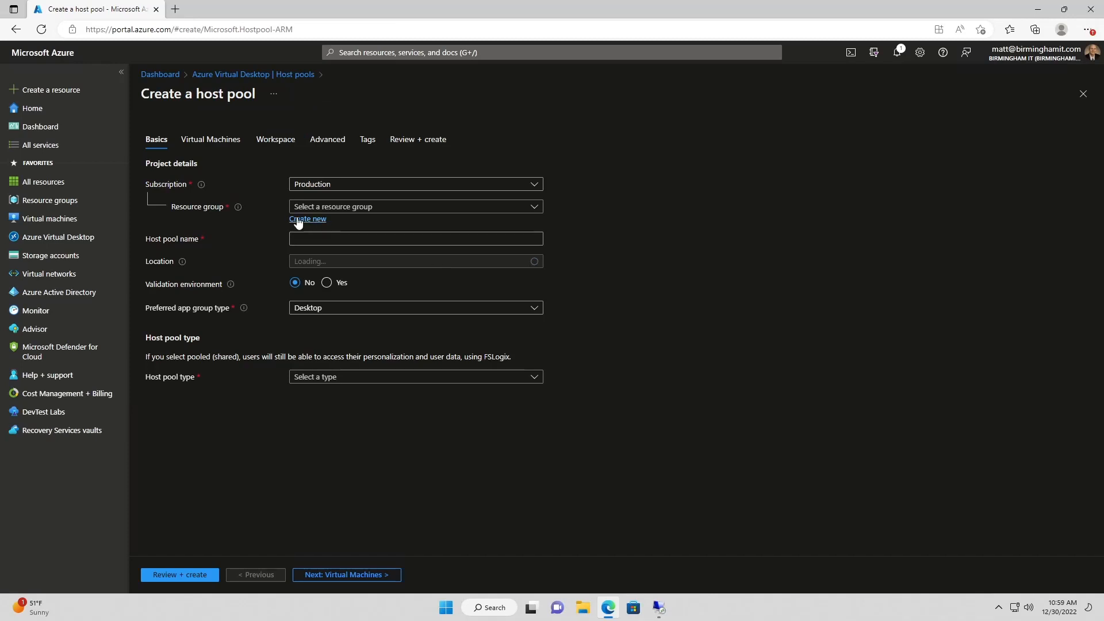
{"action": "left_click", "coordinate": [328, 210]}
{"action": "left_click", "coordinate": [305, 243]}
{"action": "left_click", "coordinate": [311, 240]}
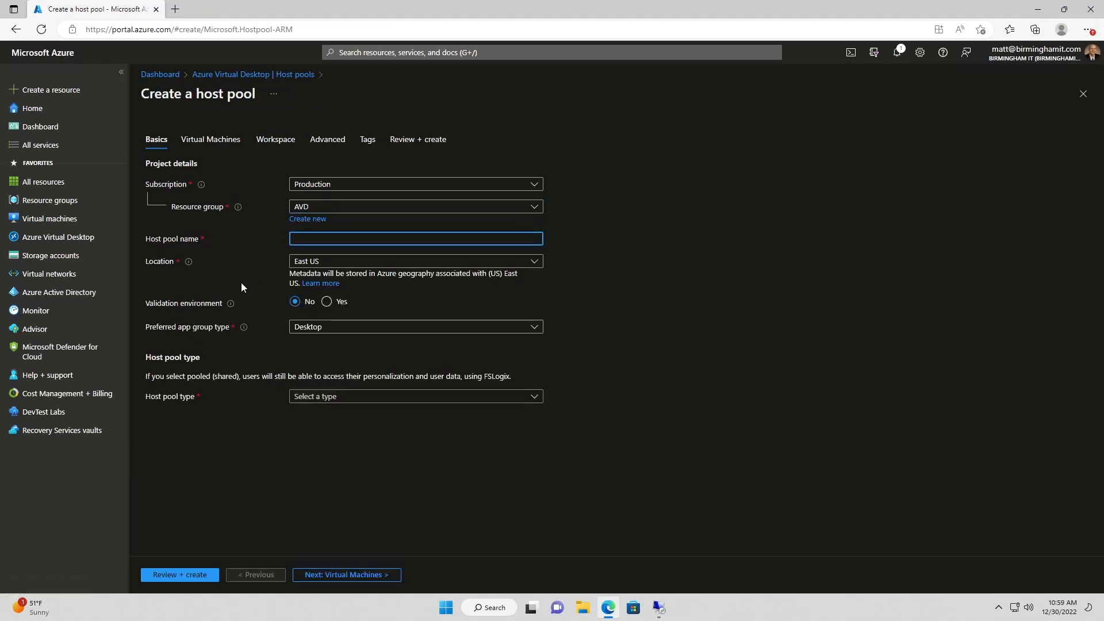
{"action": "type", "text": "DevOps"}
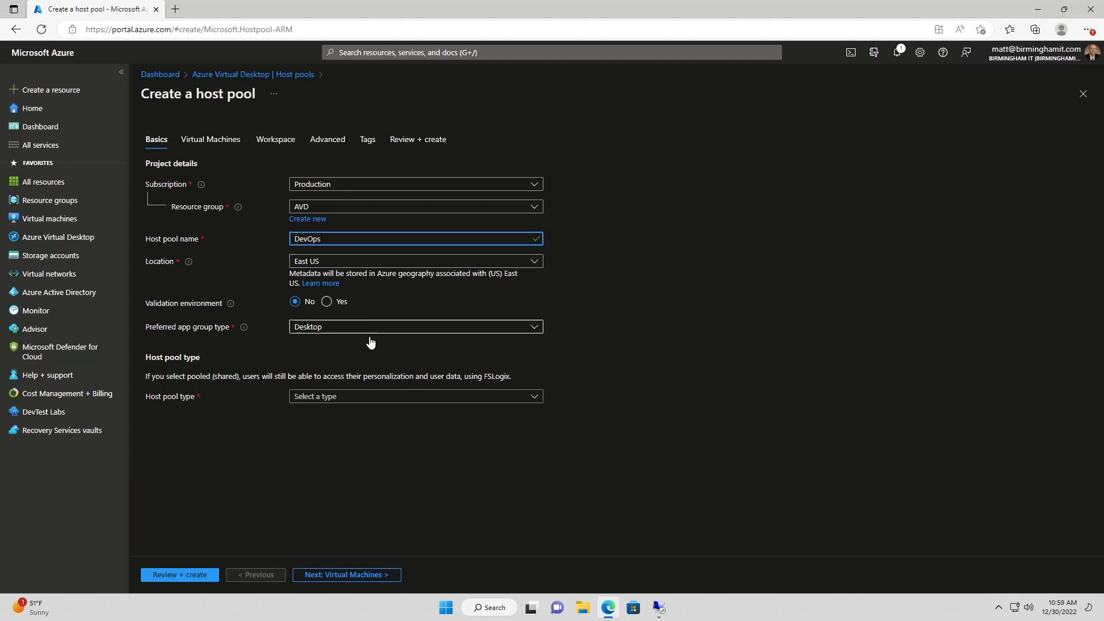
Make the DevOps host pool Pooled with a max session limit of 5
{"action": "left_click", "coordinate": [310, 398]}
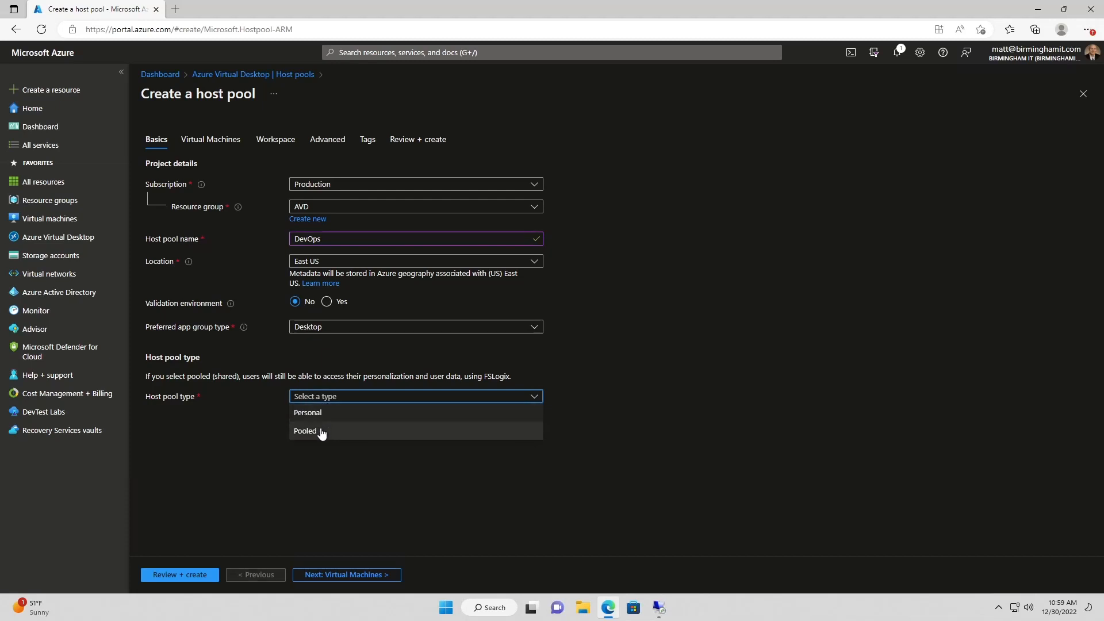
{"action": "left_click", "coordinate": [319, 431]}
{"action": "left_click", "coordinate": [323, 441]}
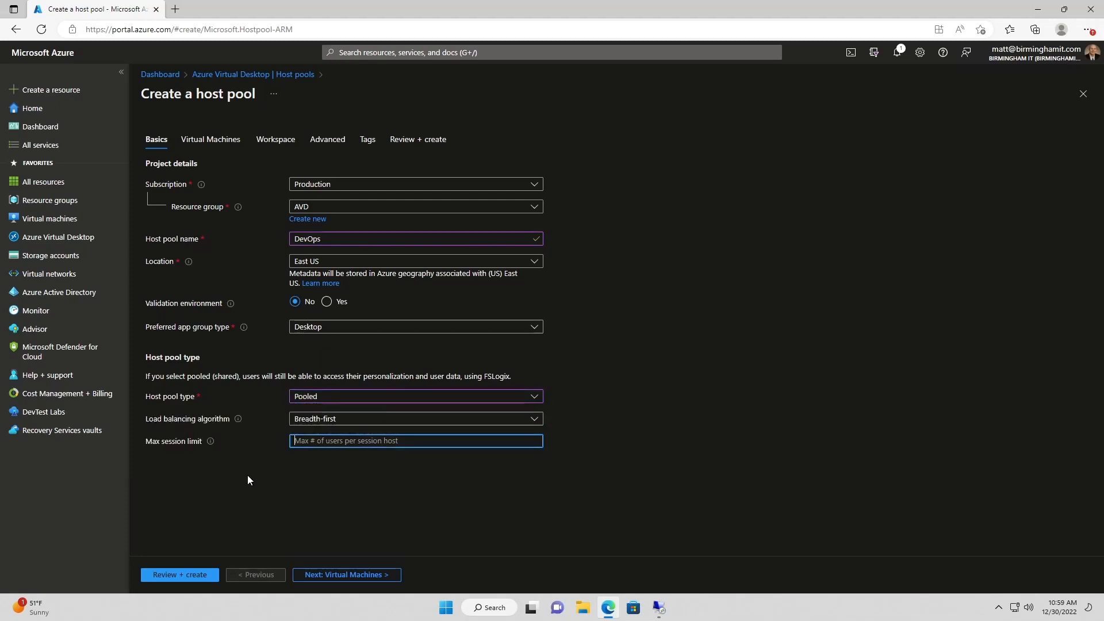
{"action": "type", "text": "5"}
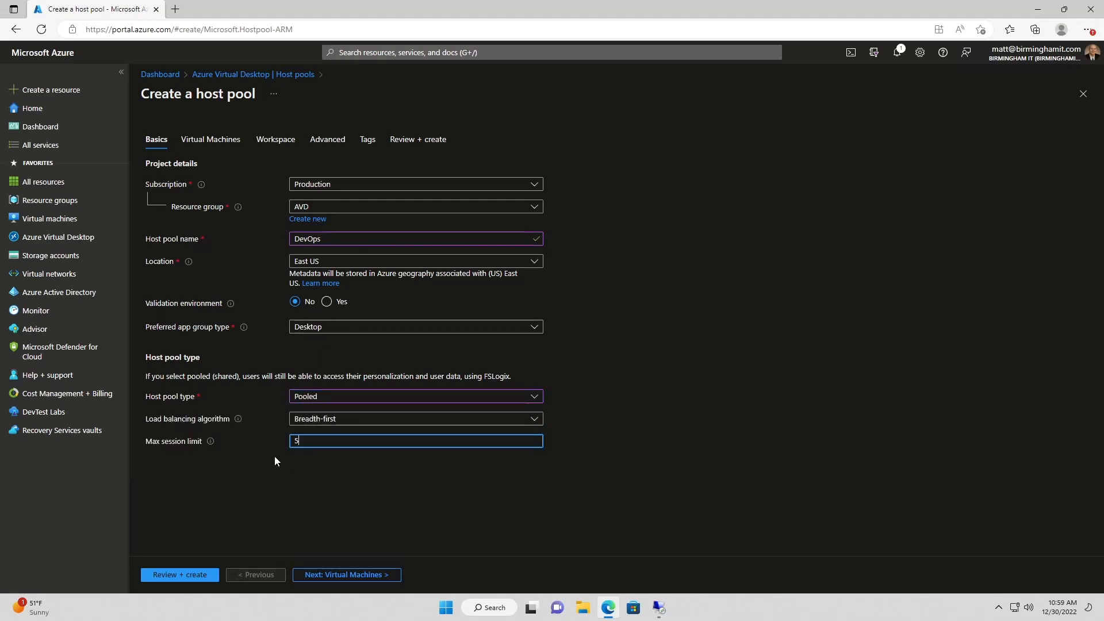
{"action": "left_click", "coordinate": [320, 575]}
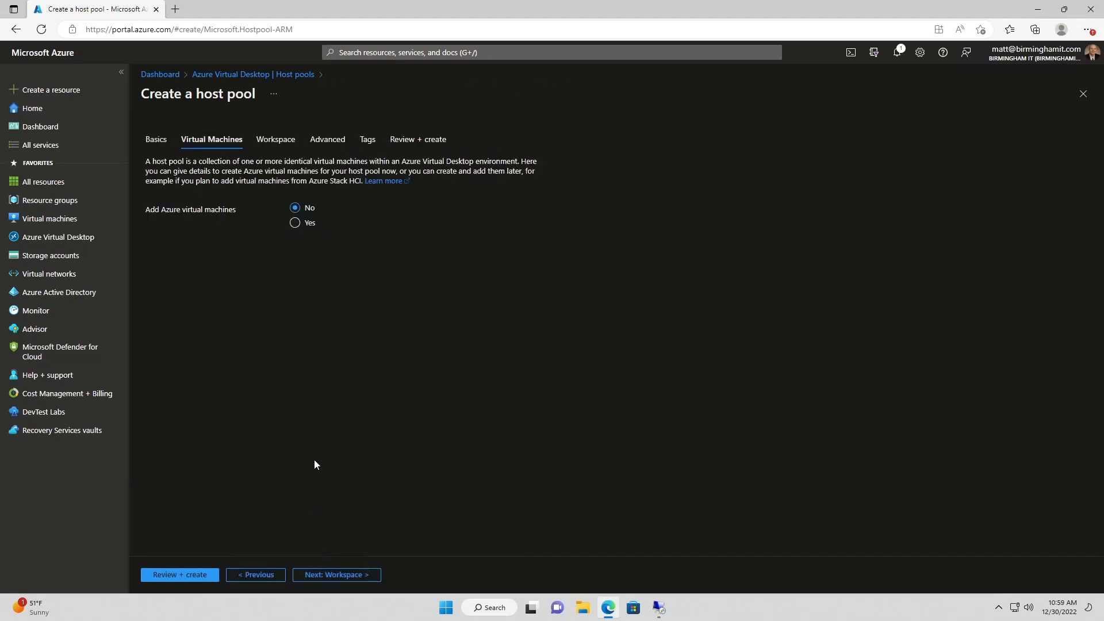
Leave Add Azure virtual machines set to No for the host pool
{"action": "left_click", "coordinate": [295, 224]}
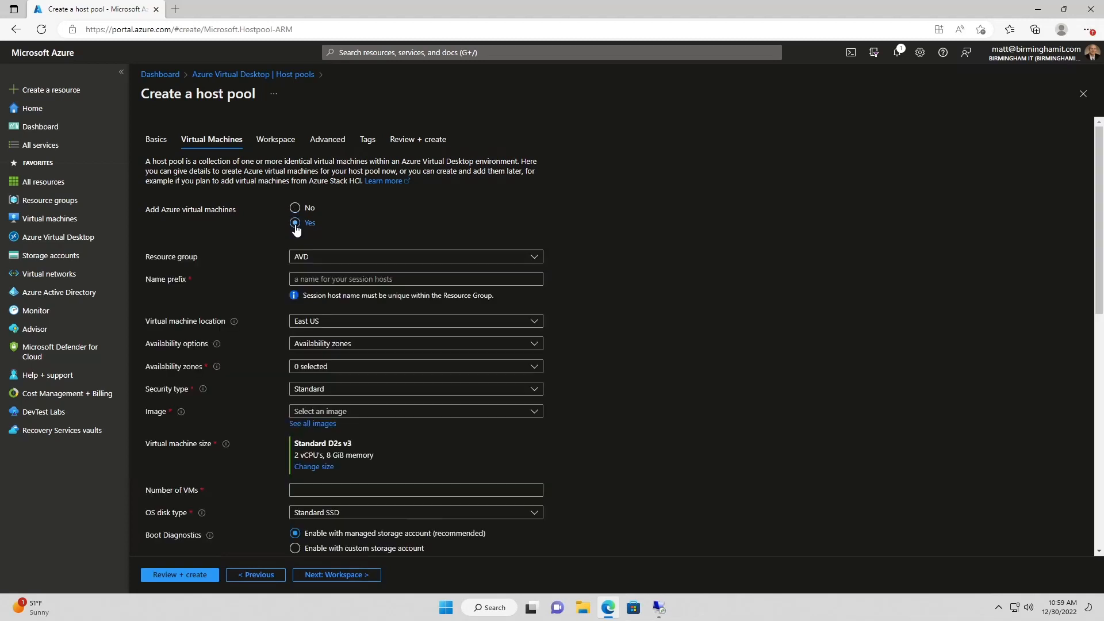
{"action": "left_click", "coordinate": [296, 209]}
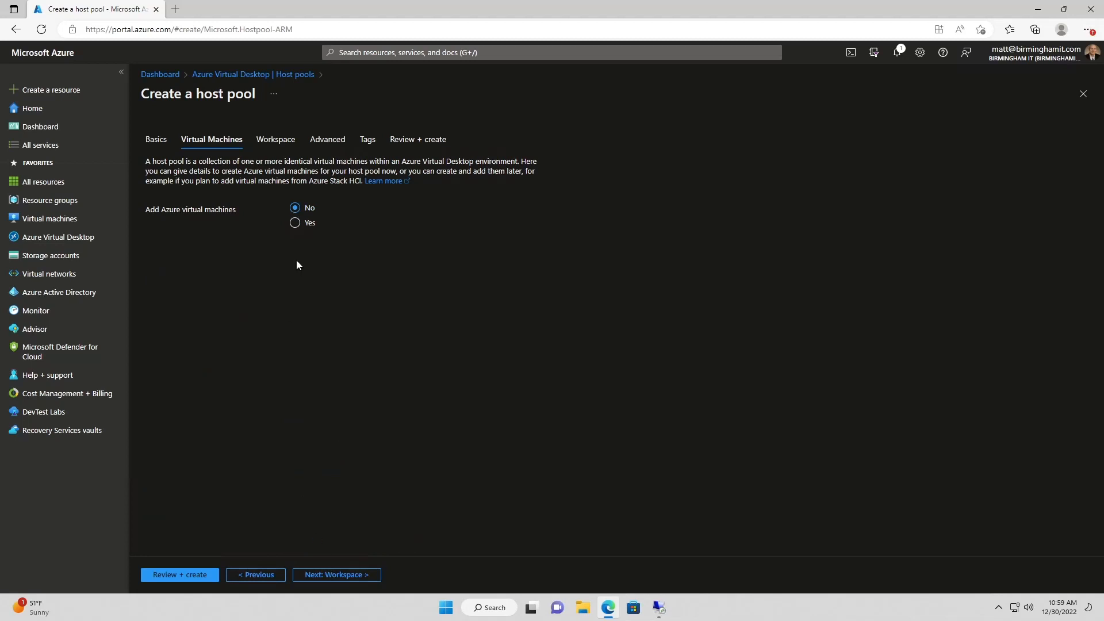
{"action": "left_click", "coordinate": [295, 224]}
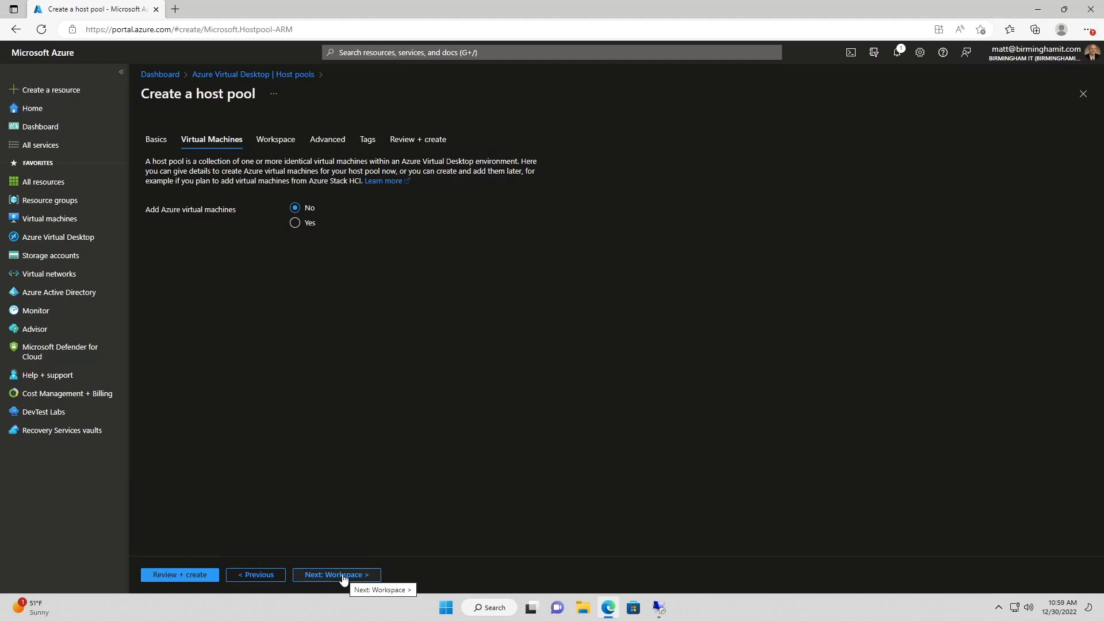
{"action": "left_click", "coordinate": [343, 574]}
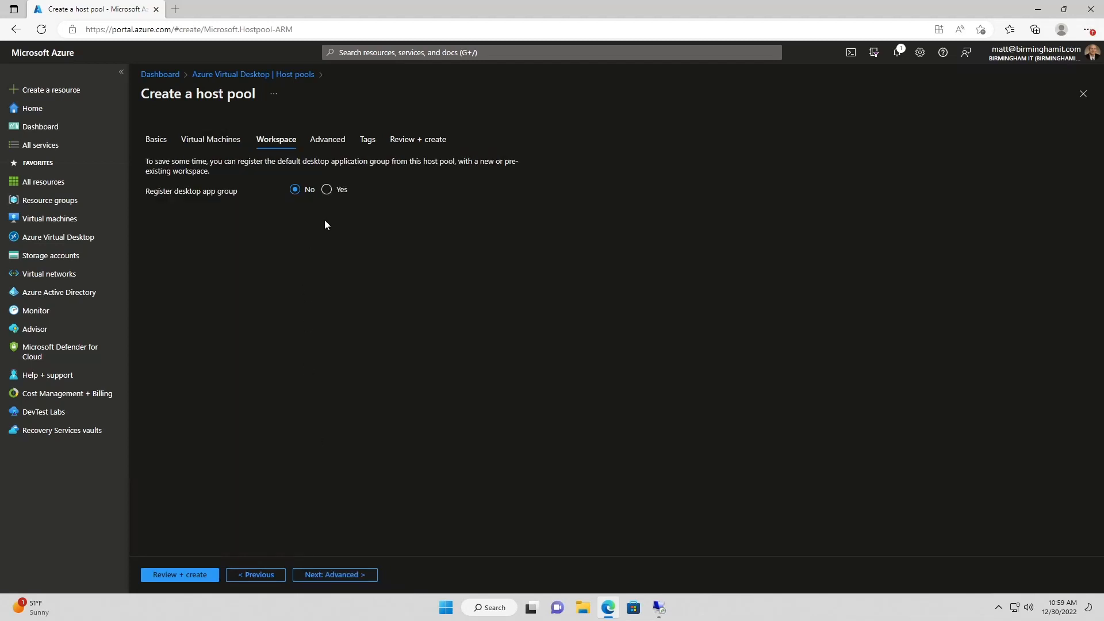
Register the host pool's desktop app group to the MIT-DevOps workspace
{"action": "left_click", "coordinate": [327, 190]}
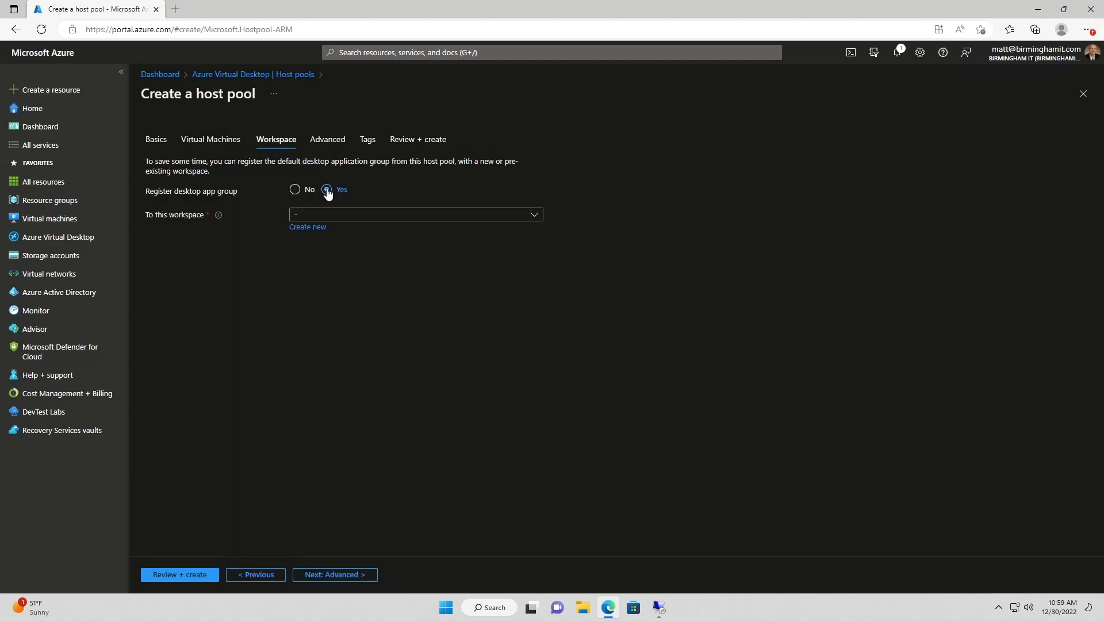
{"action": "left_click", "coordinate": [353, 218]}
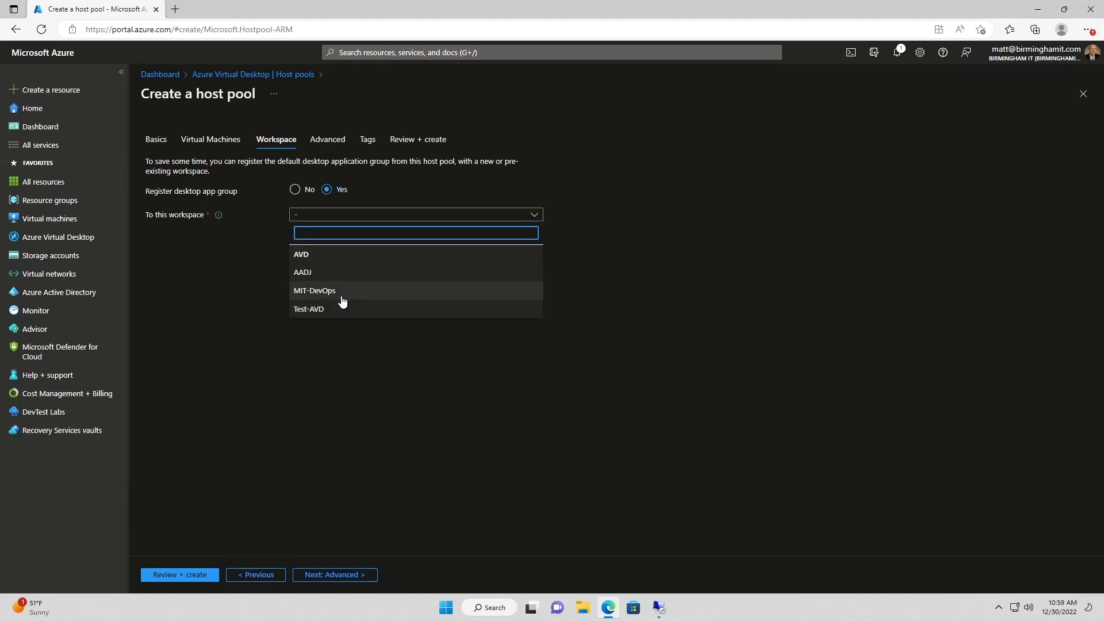
{"action": "left_click", "coordinate": [322, 296]}
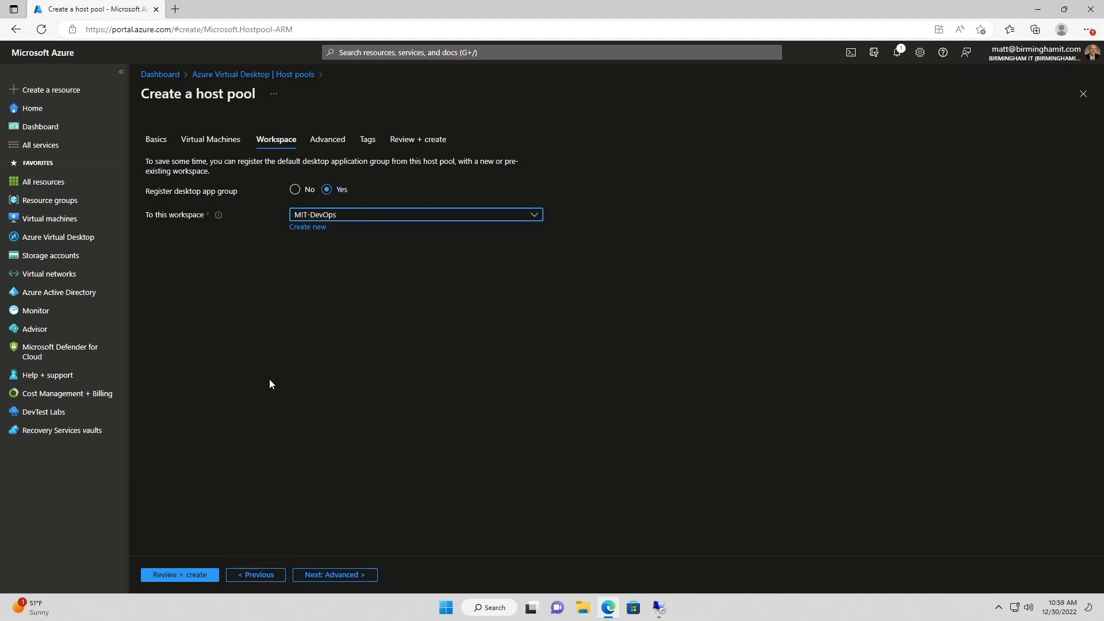
{"action": "left_click", "coordinate": [323, 576]}
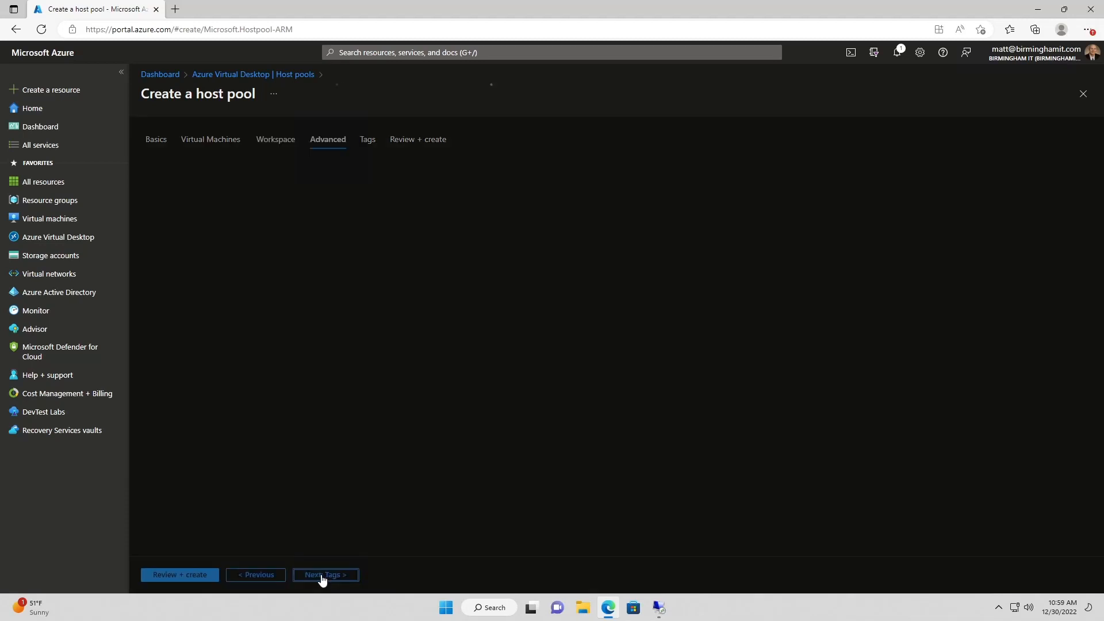
Send host pool diagnostics to the avdla Log Analytics workspace, then validate and create it
{"action": "left_click", "coordinate": [294, 212]}
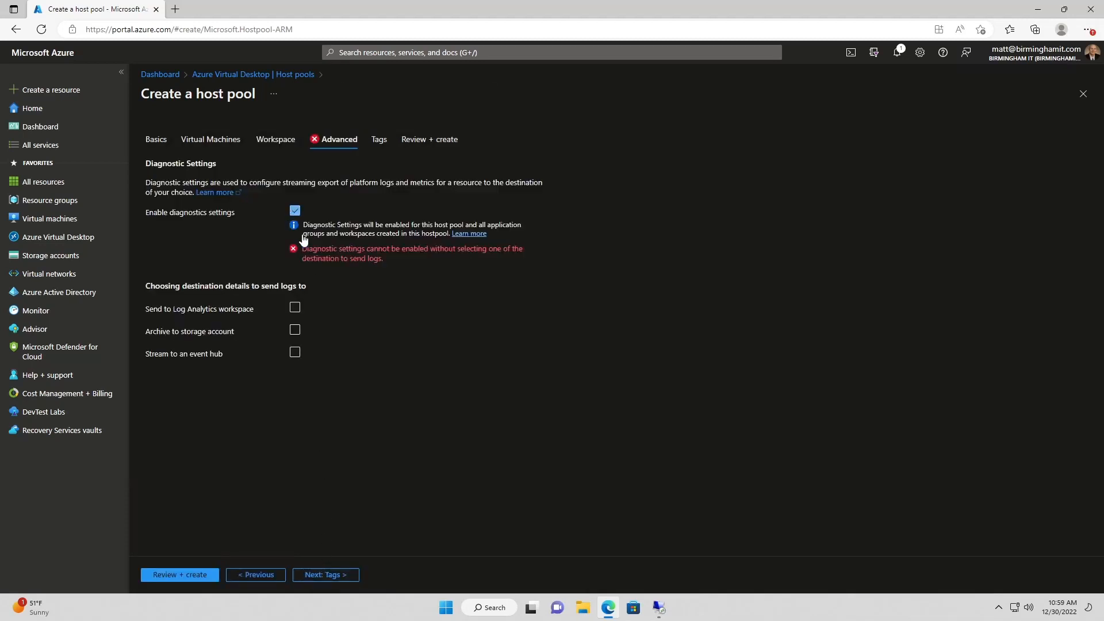
{"action": "left_click", "coordinate": [295, 310]}
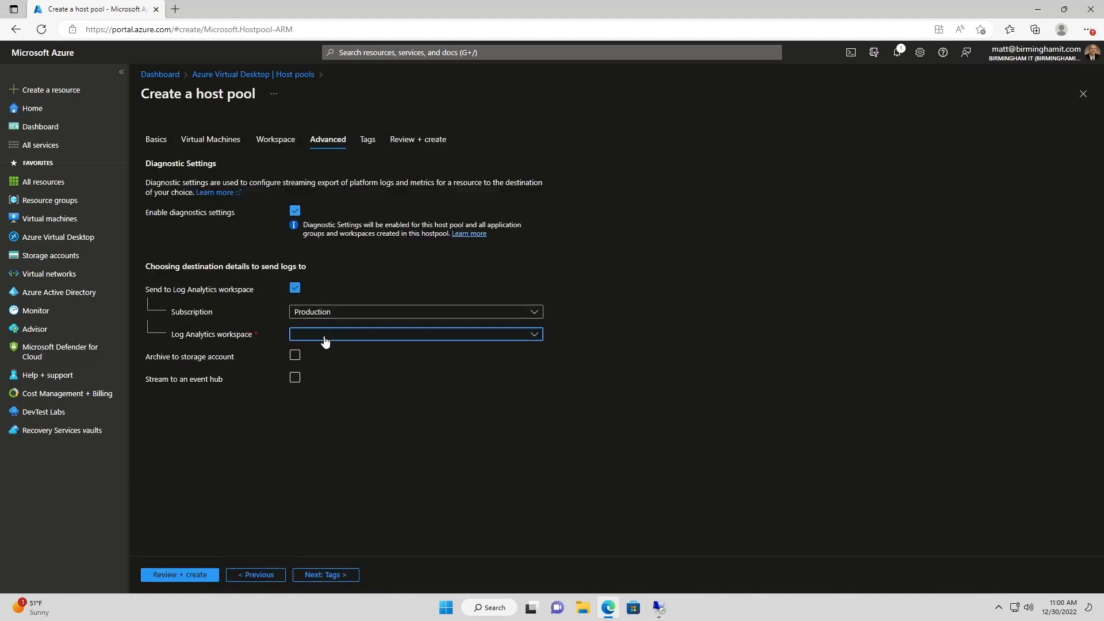
{"action": "left_click", "coordinate": [323, 335]}
{"action": "left_click", "coordinate": [311, 466]}
{"action": "left_click", "coordinate": [183, 578]}
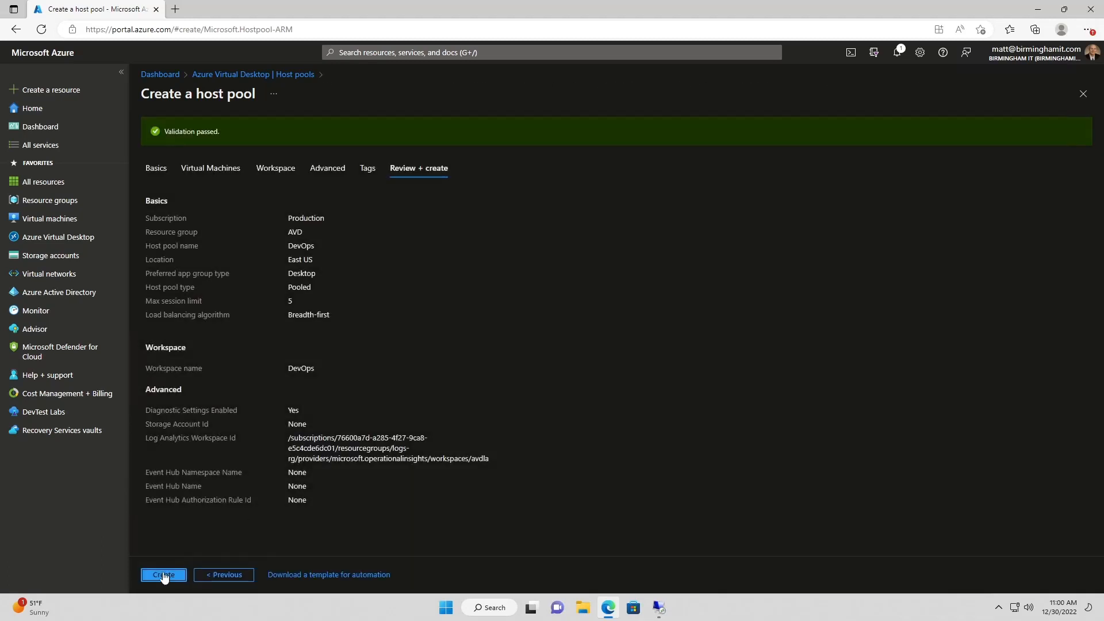
{"action": "left_click", "coordinate": [164, 575]}
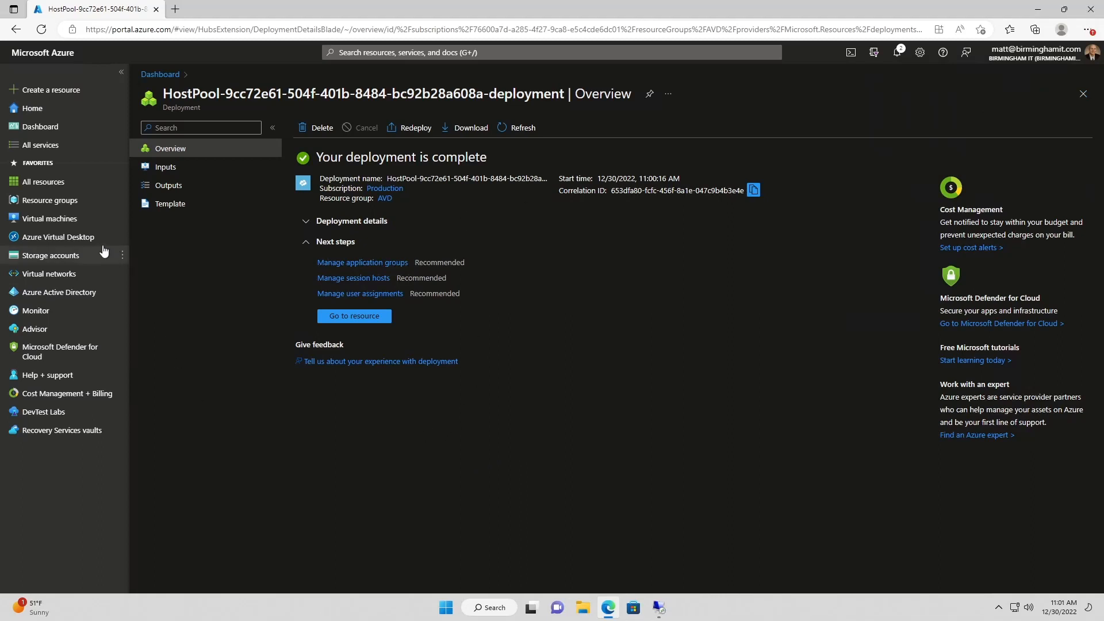
Return to the Azure Virtual Desktop service once the DevOps host pool deployment completes
{"action": "left_click", "coordinate": [58, 237]}
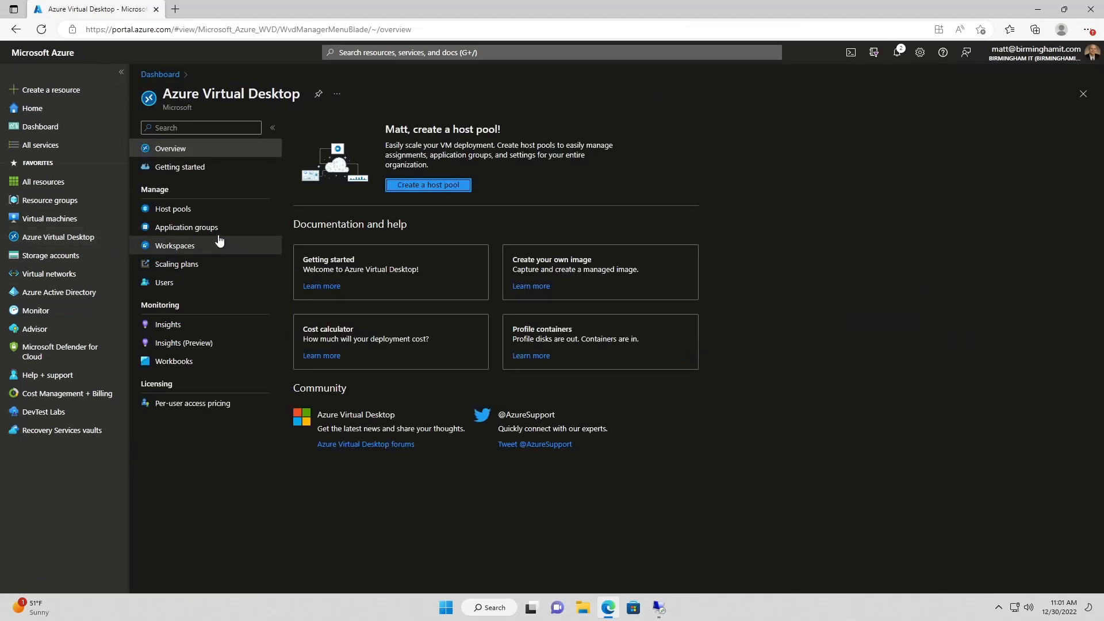
Open the DevOps host pool, check its 0 session hosts, and view its empty Scaling plan
{"action": "left_click", "coordinate": [172, 209]}
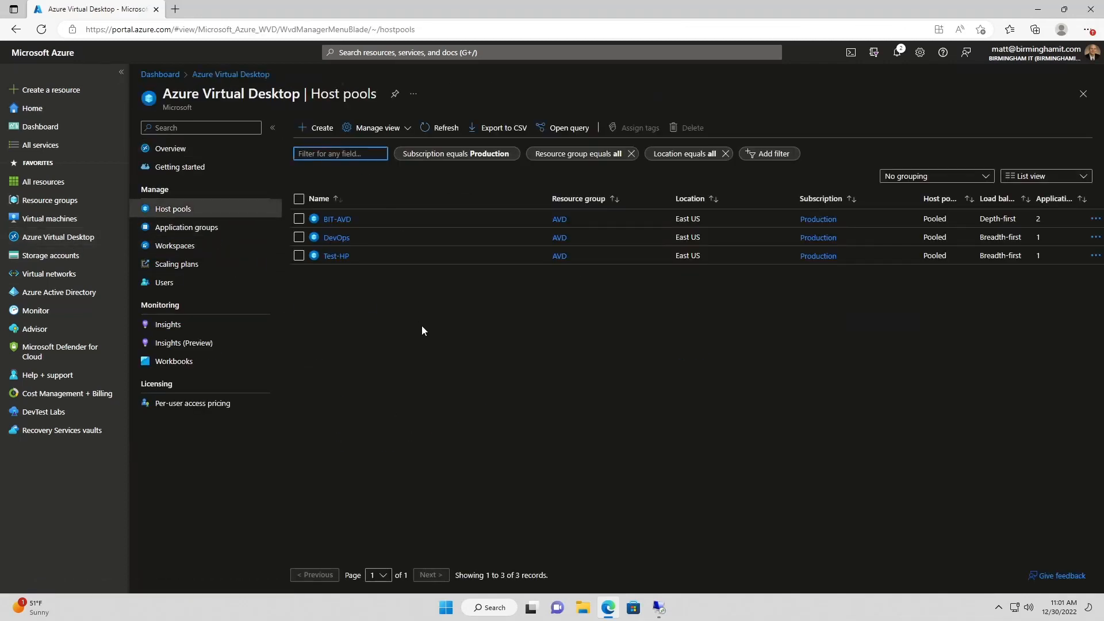
{"action": "left_click", "coordinate": [337, 238]}
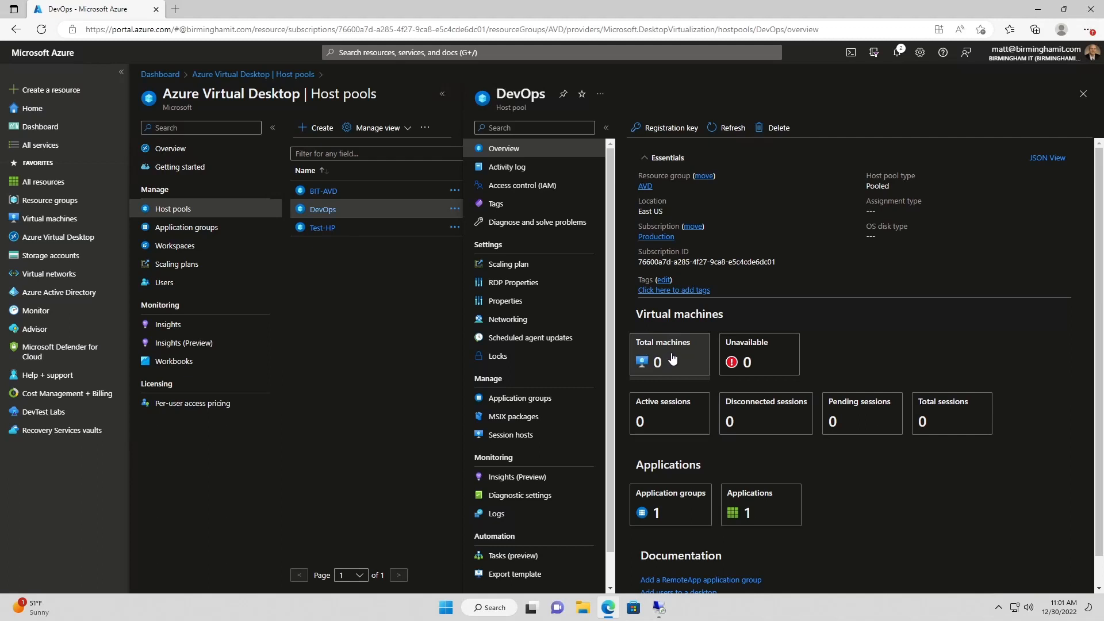
{"action": "left_click", "coordinate": [681, 375]}
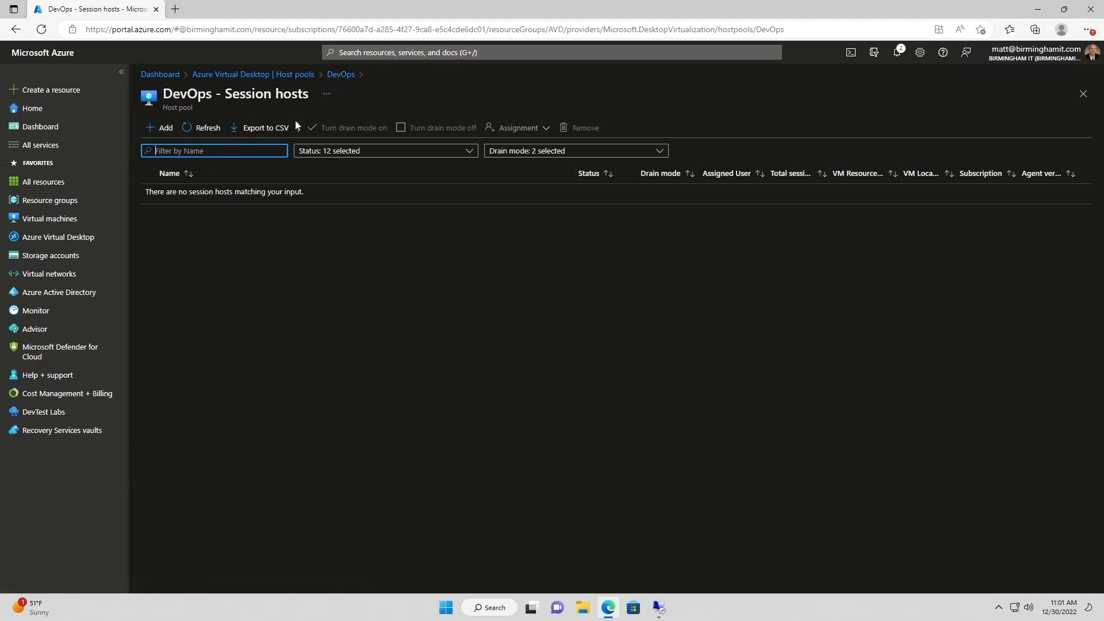
{"action": "left_click", "coordinate": [340, 75]}
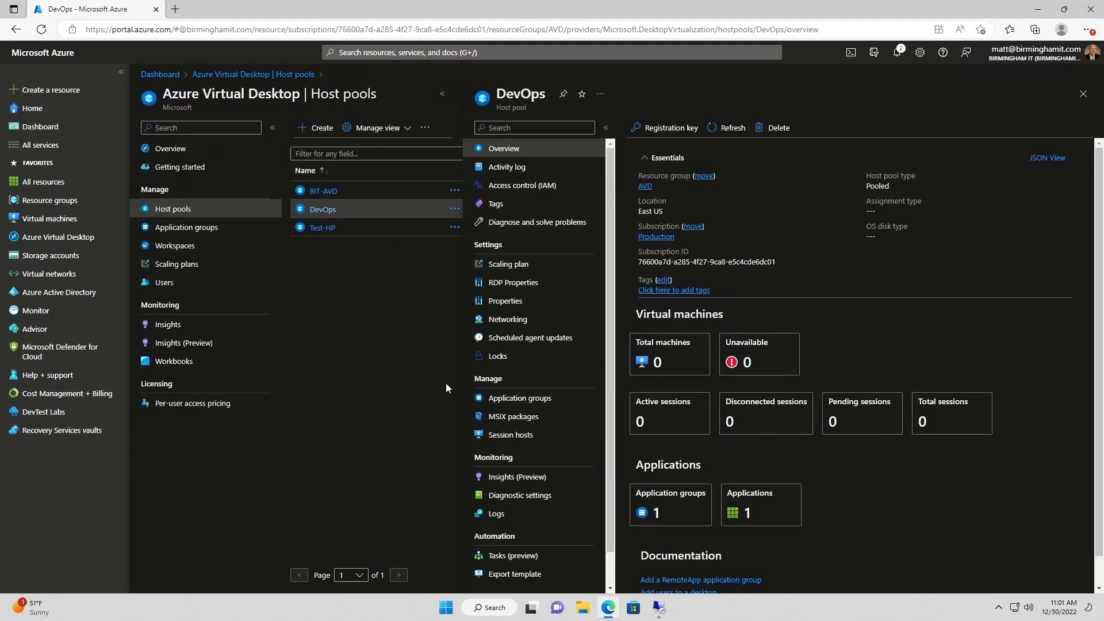
{"action": "left_click", "coordinate": [535, 269]}
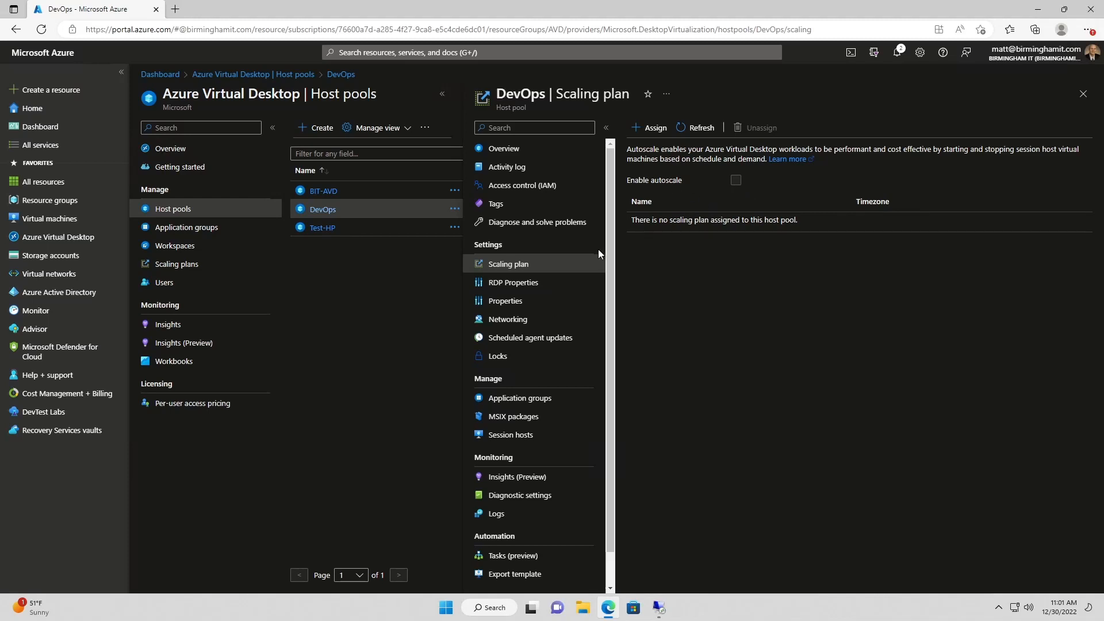
Review the DevOps RDP Properties, leaving Azure AD authentication Not configured
{"action": "left_click", "coordinate": [528, 284]}
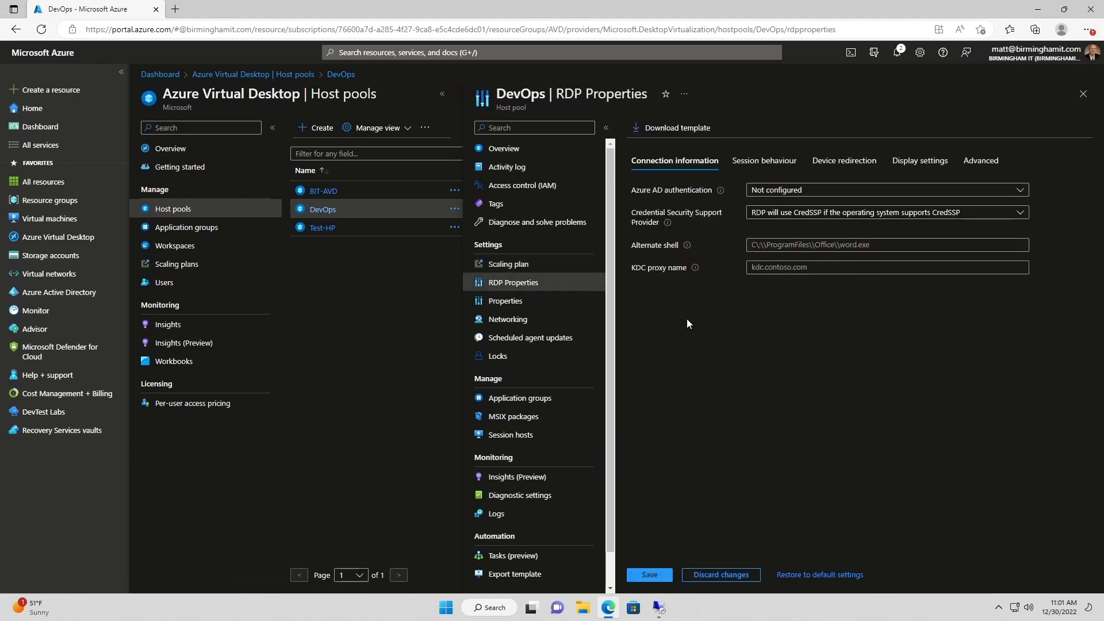
{"action": "left_click", "coordinate": [813, 191]}
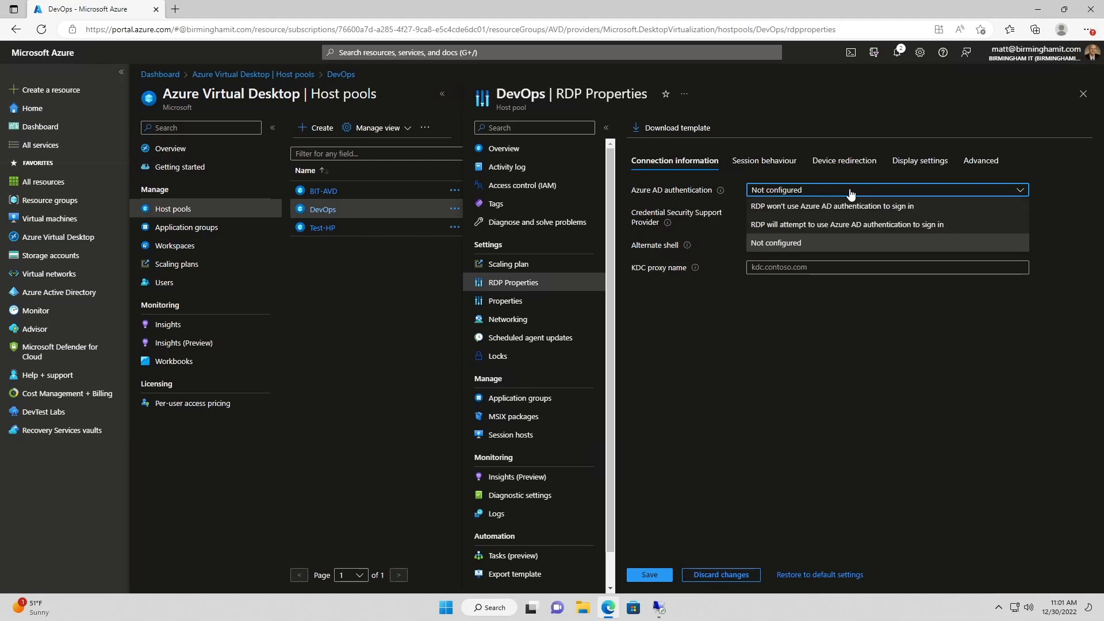
{"action": "left_click", "coordinate": [851, 193]}
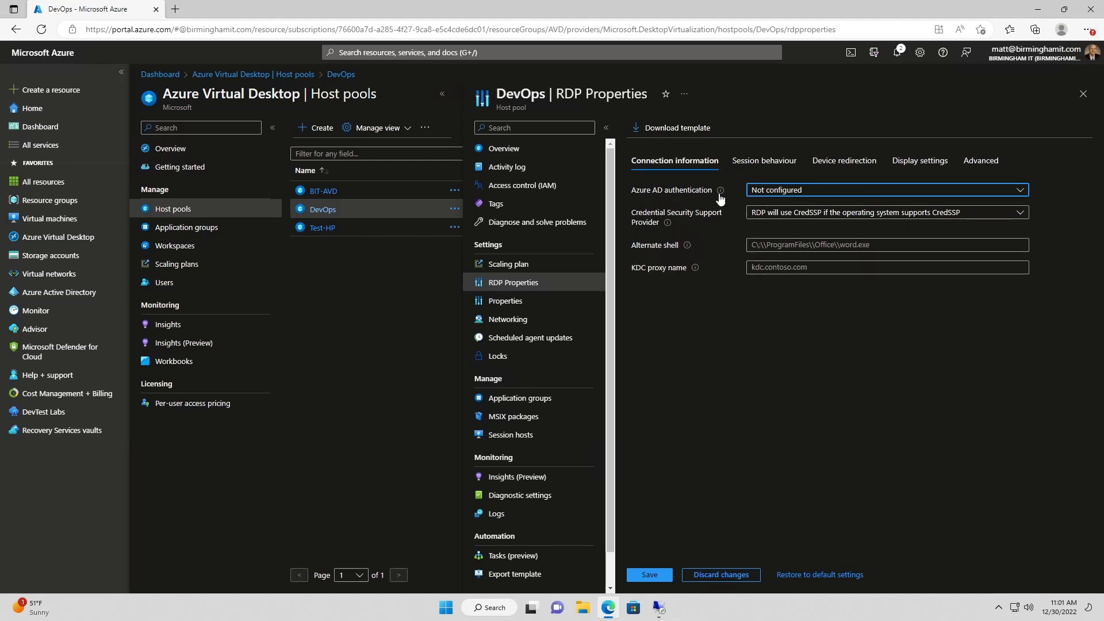
{"action": "left_click", "coordinate": [756, 191]}
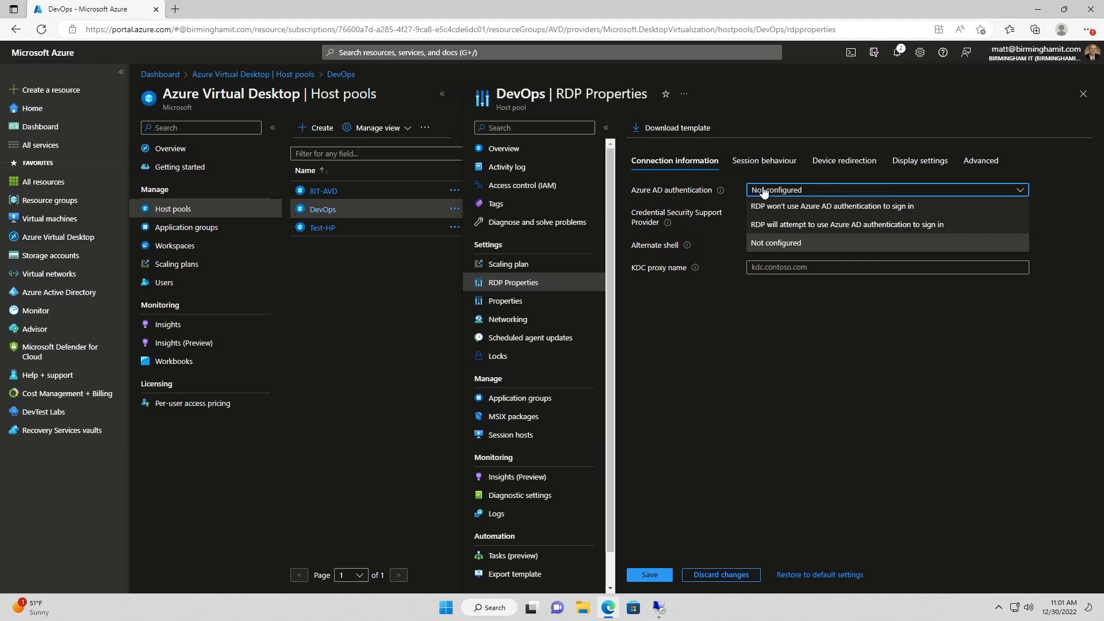
{"action": "left_click", "coordinate": [733, 191]}
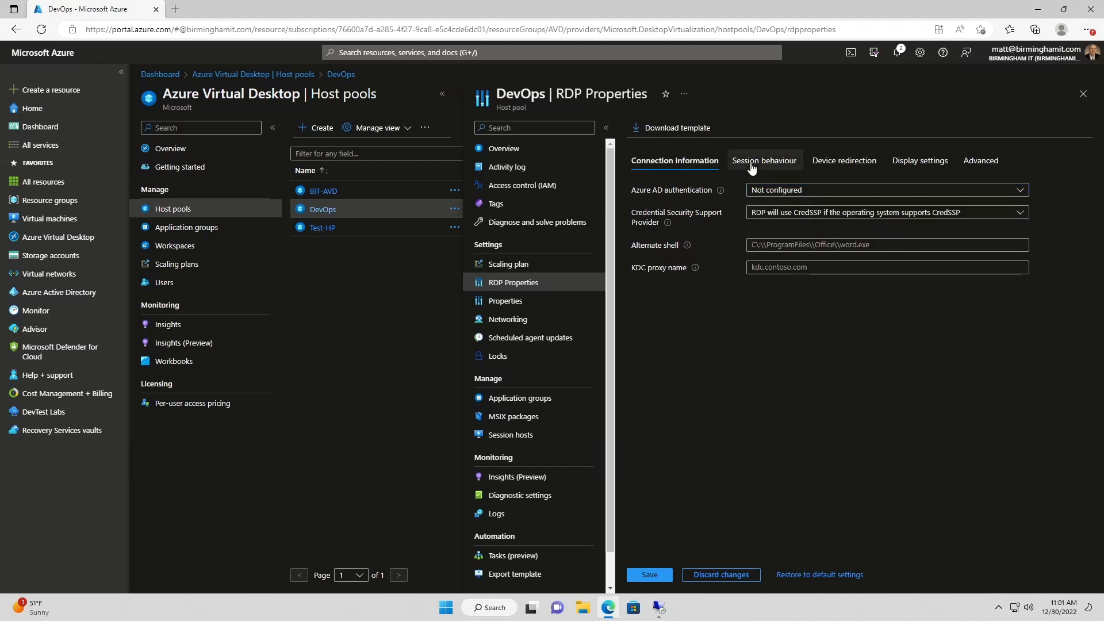
Set automatic reconnection, bandwidth and network auto detect, and RDP bulk compression; keep video playback unchanged
{"action": "left_click", "coordinate": [787, 162]}
{"action": "left_click", "coordinate": [814, 195]}
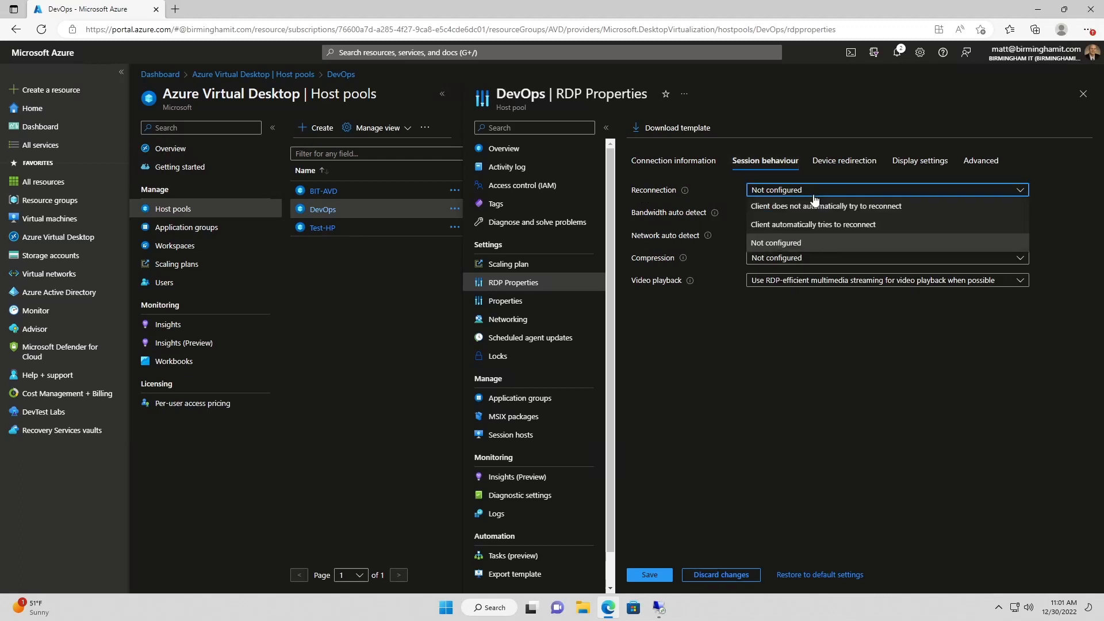
{"action": "left_click", "coordinate": [830, 225]}
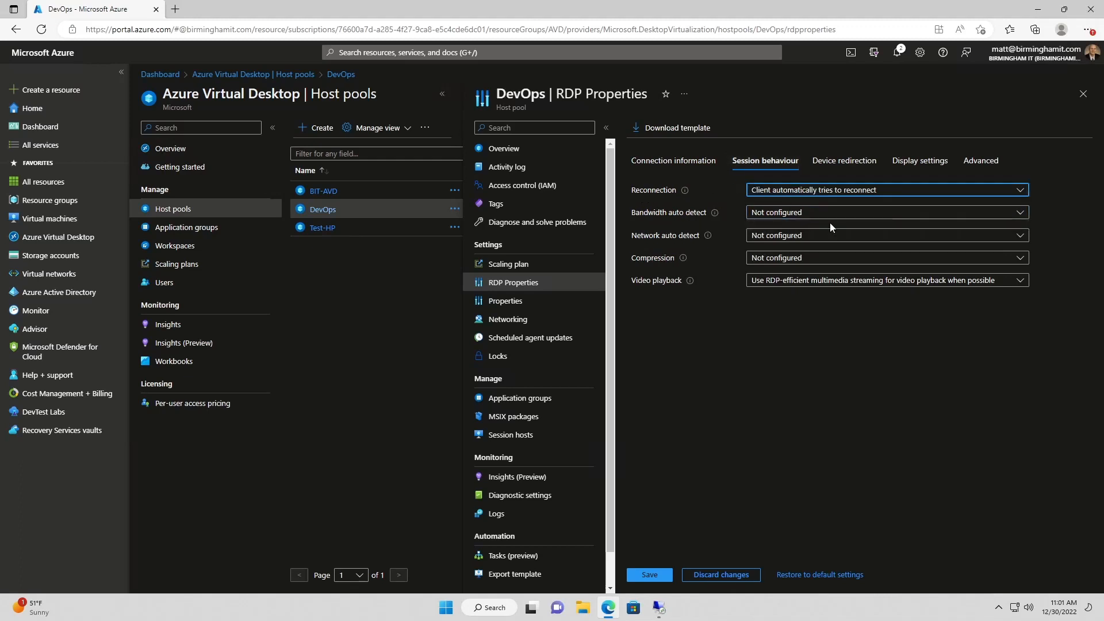
{"action": "left_click", "coordinate": [792, 219]}
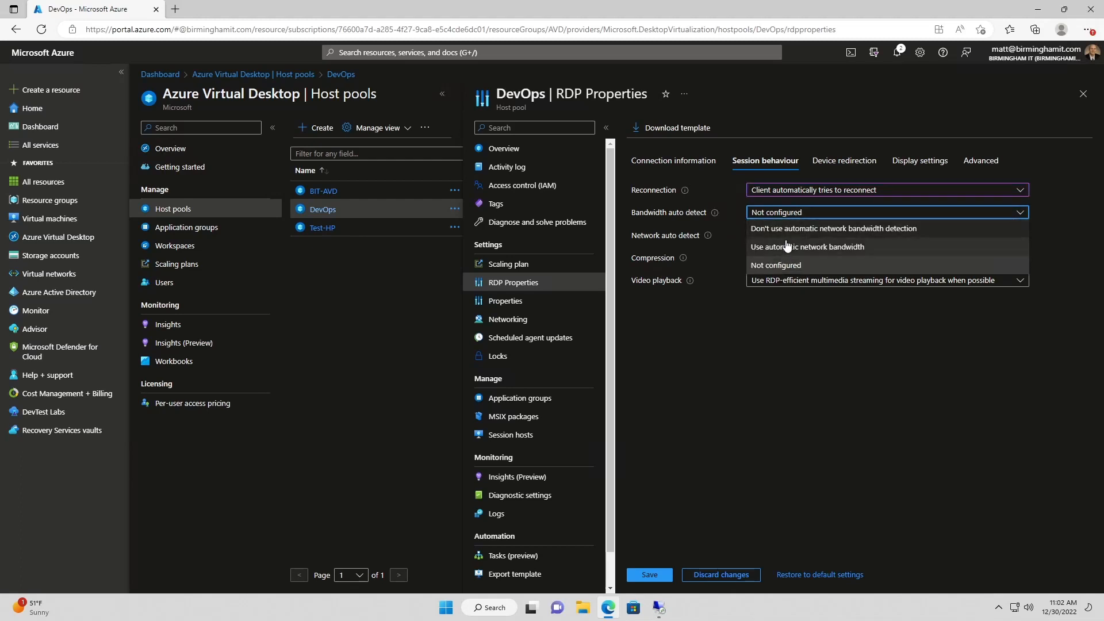
{"action": "left_click", "coordinate": [783, 247]}
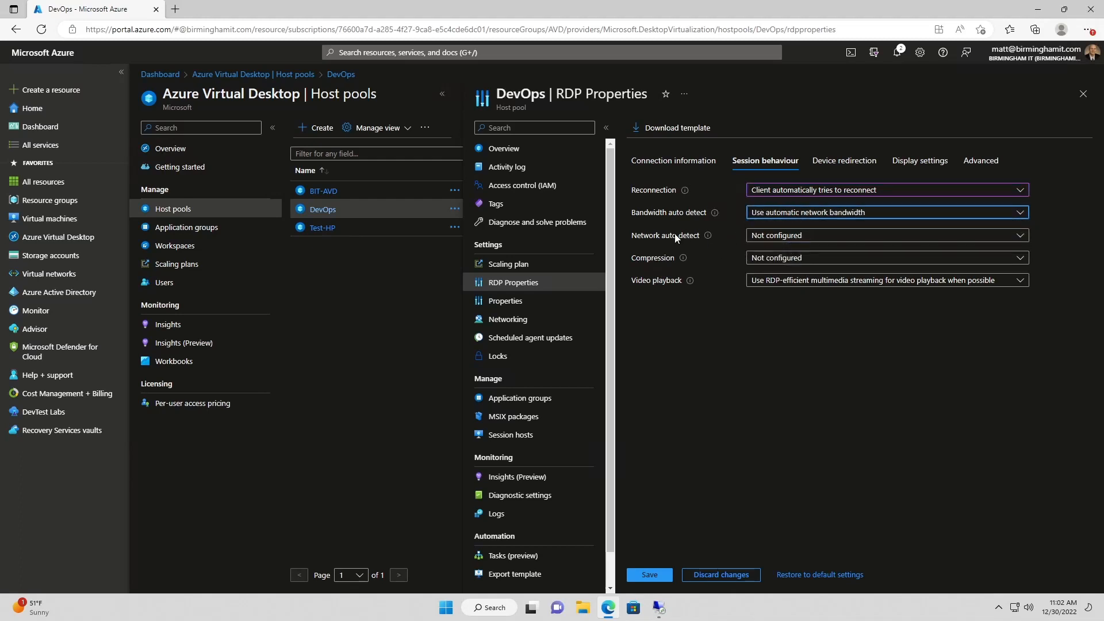
{"action": "left_click", "coordinate": [794, 239]}
{"action": "left_click", "coordinate": [782, 266]}
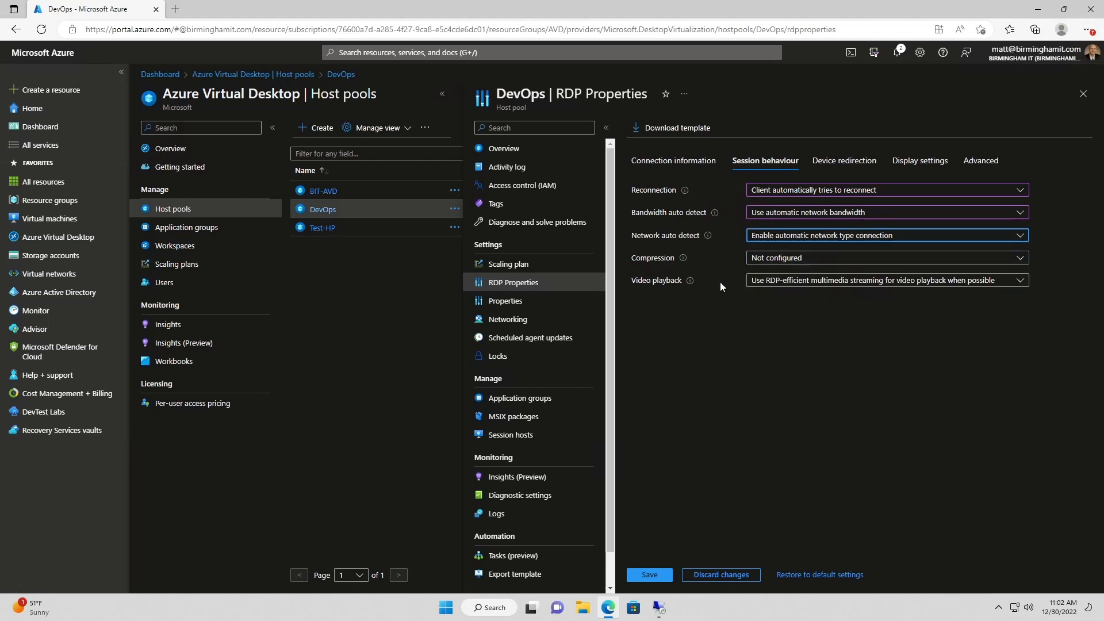
{"action": "left_click", "coordinate": [778, 263]}
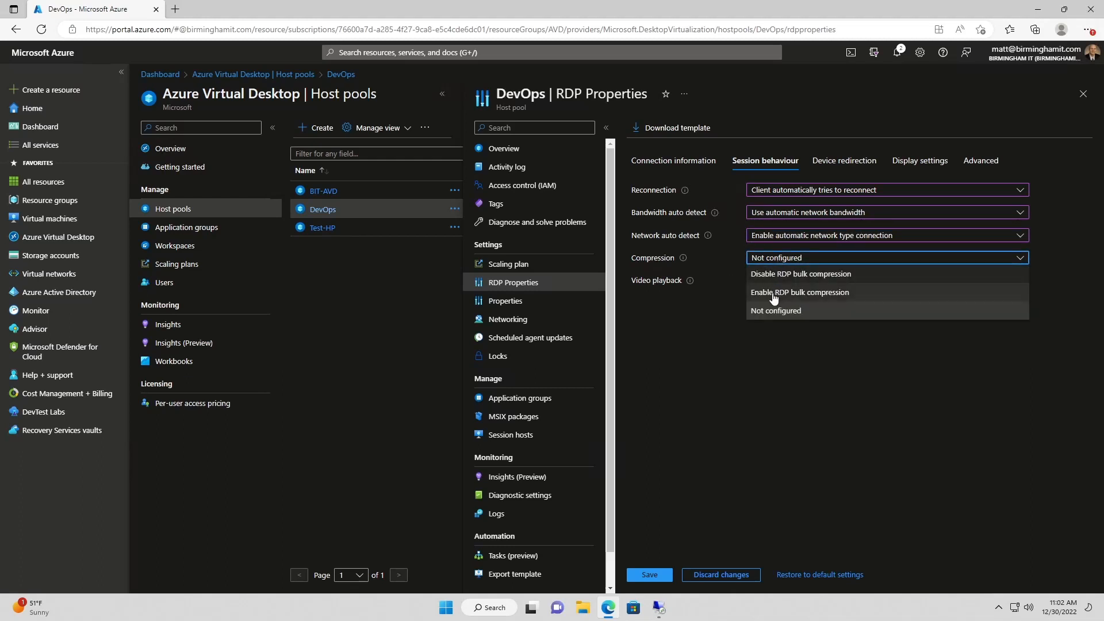
{"action": "left_click", "coordinate": [777, 295]}
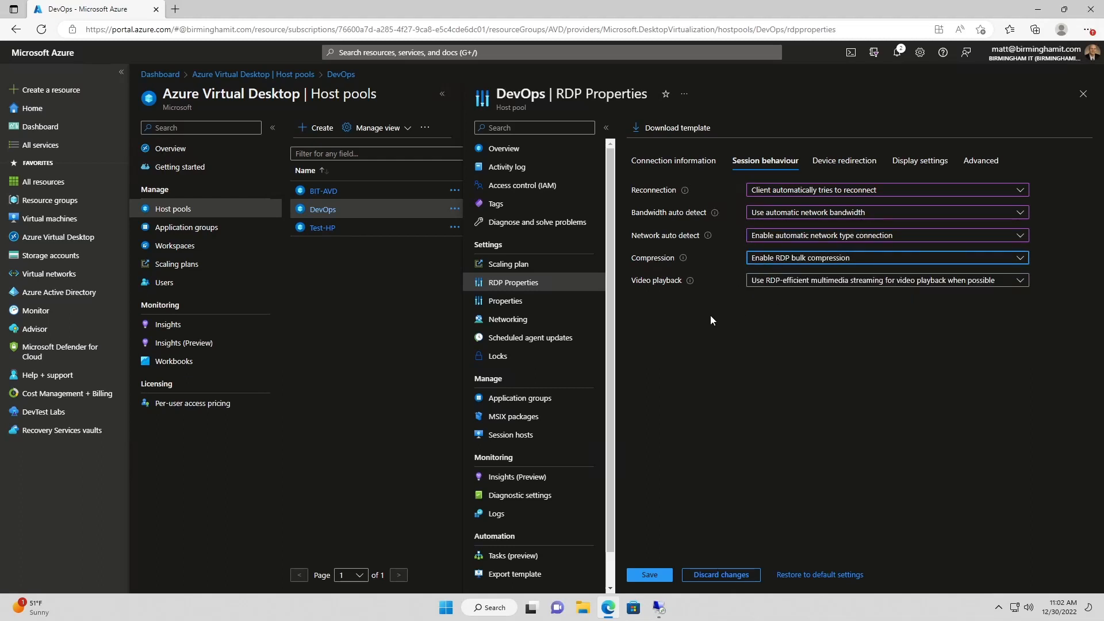
{"action": "left_click", "coordinate": [848, 281]}
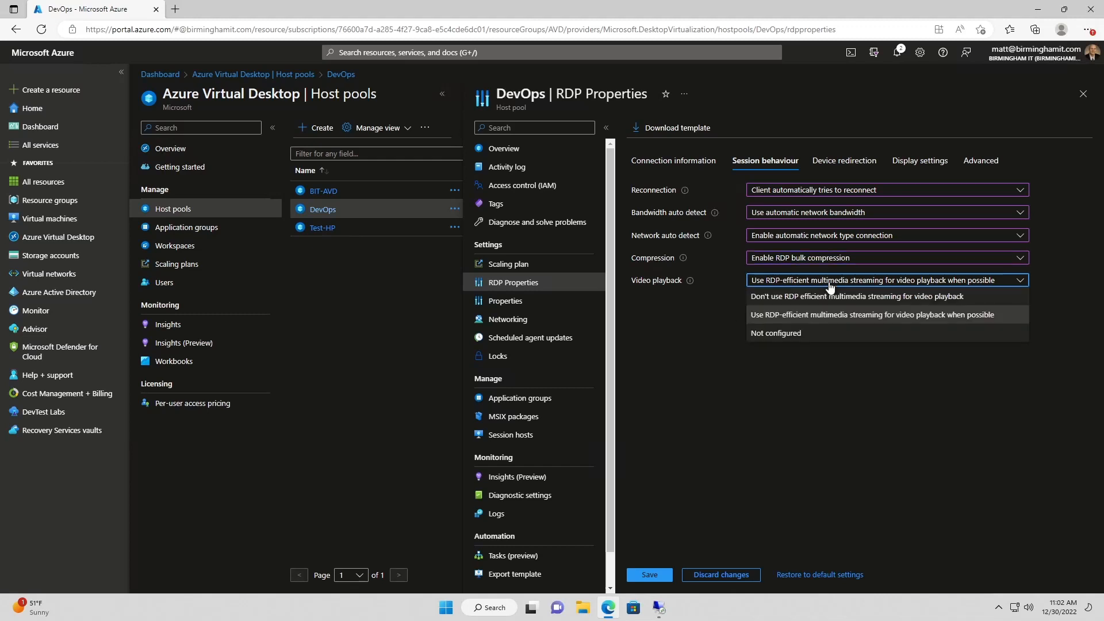
{"action": "left_click", "coordinate": [849, 281]}
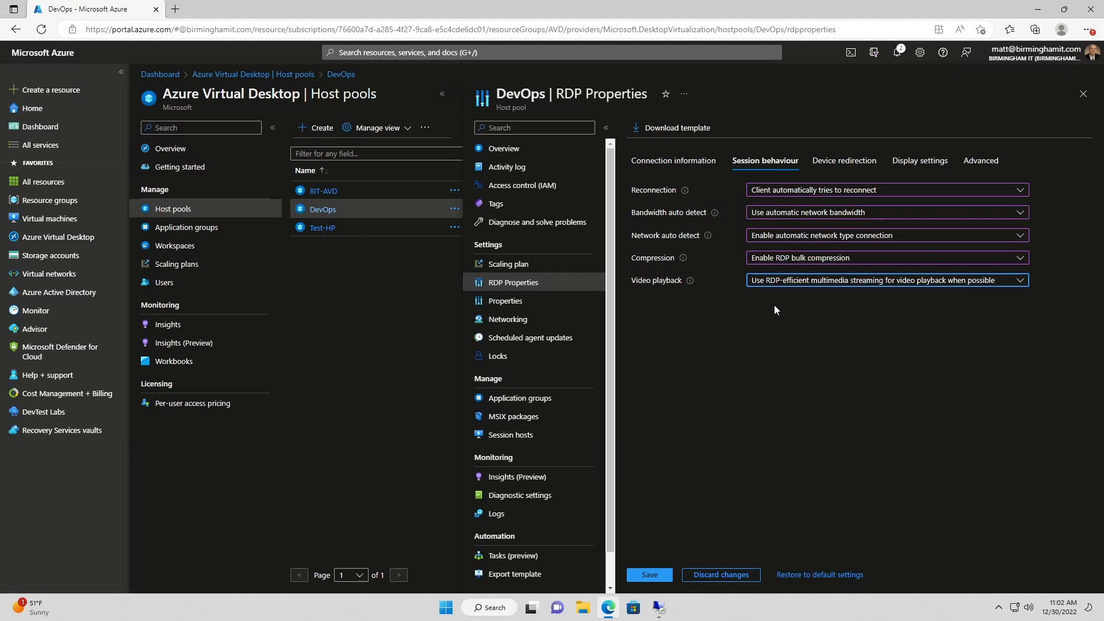
Disable microphone capture and redirected video encoding, and set encoded video quality to high compression
{"action": "left_click", "coordinate": [848, 164]}
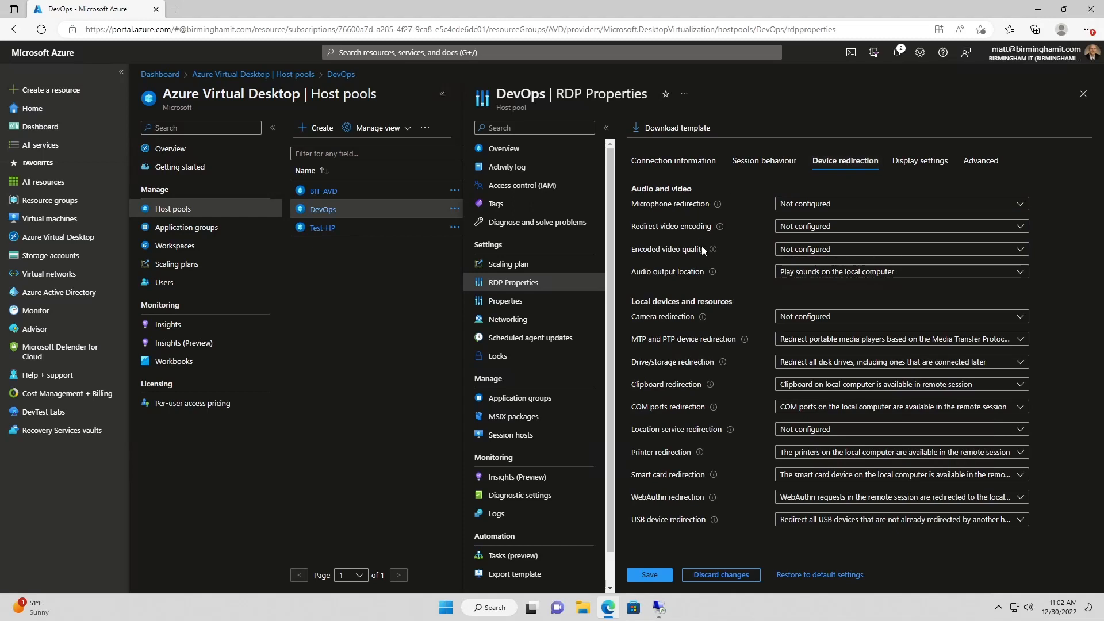
{"action": "left_click", "coordinate": [852, 211]}
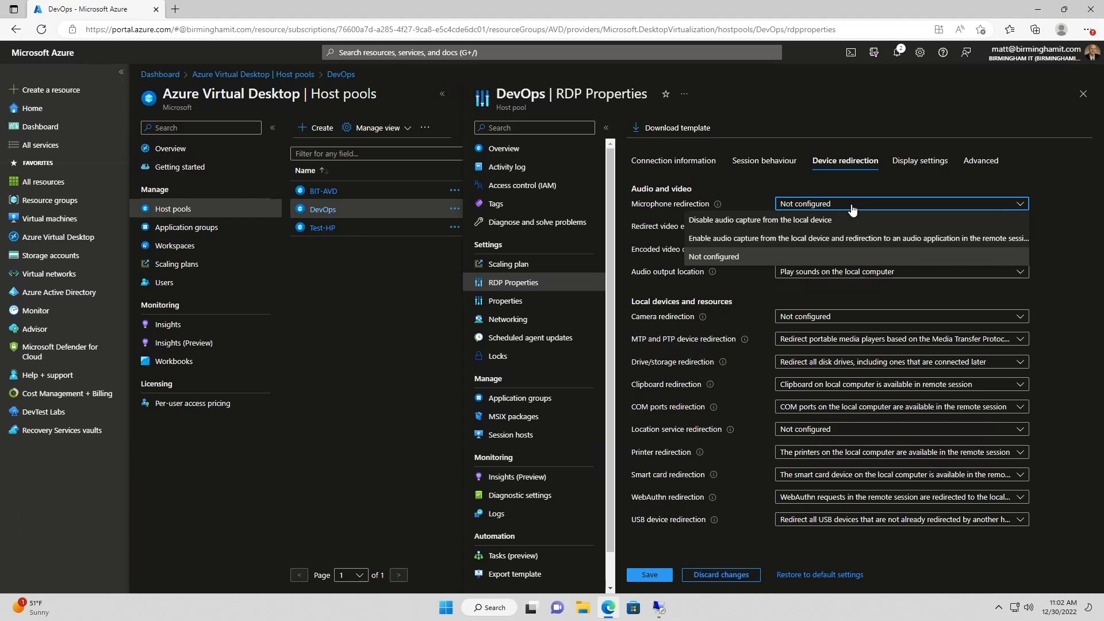
{"action": "left_click", "coordinate": [837, 219]}
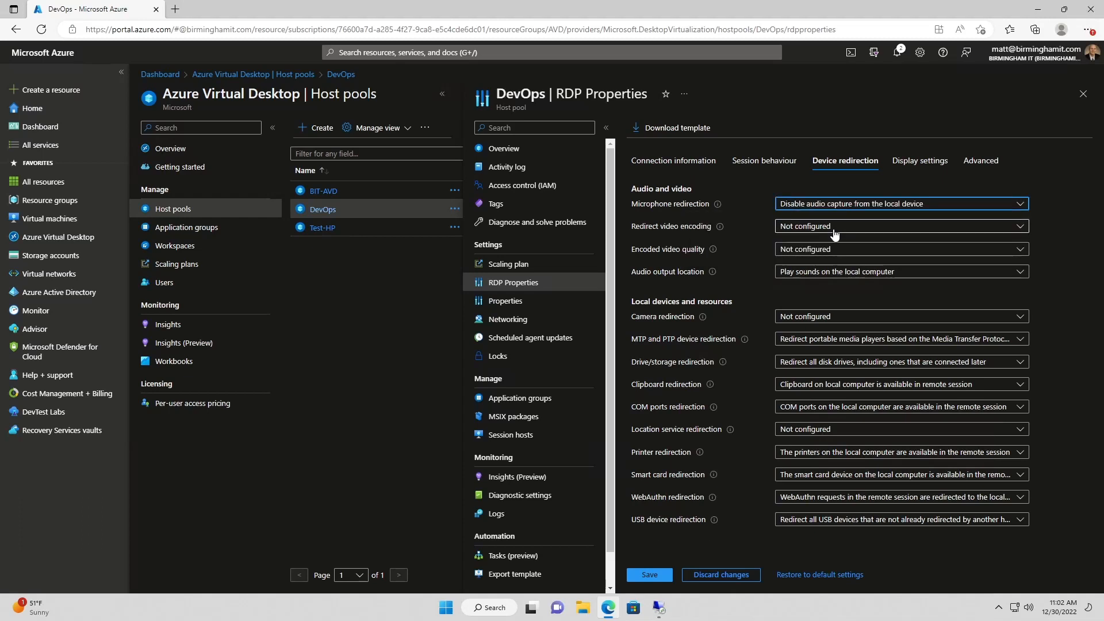
{"action": "left_click", "coordinate": [835, 229]}
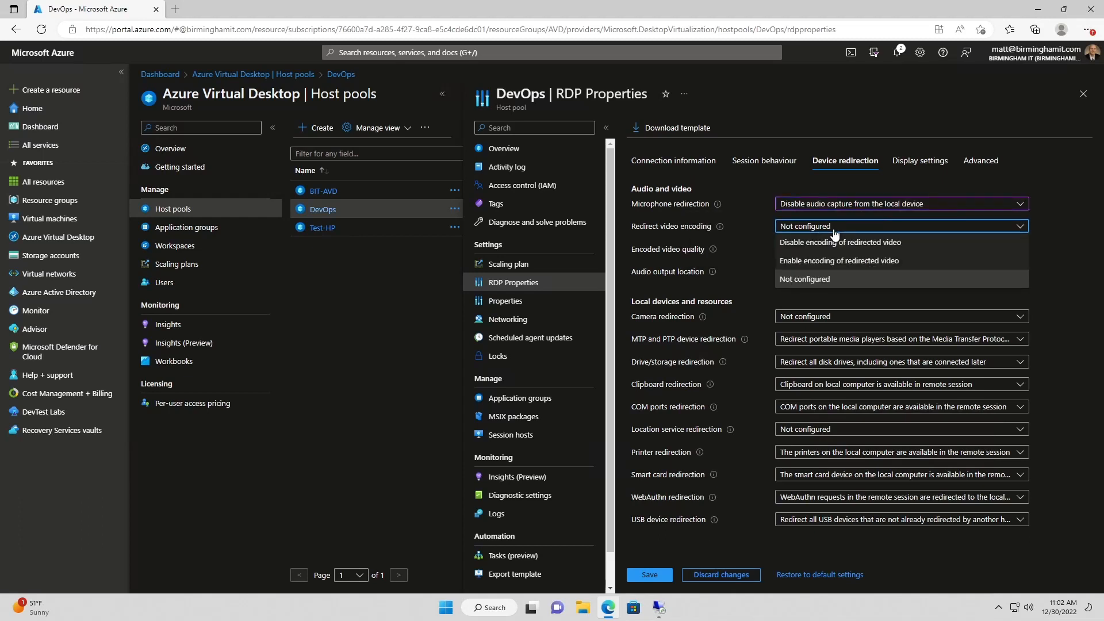
{"action": "left_click", "coordinate": [823, 244]}
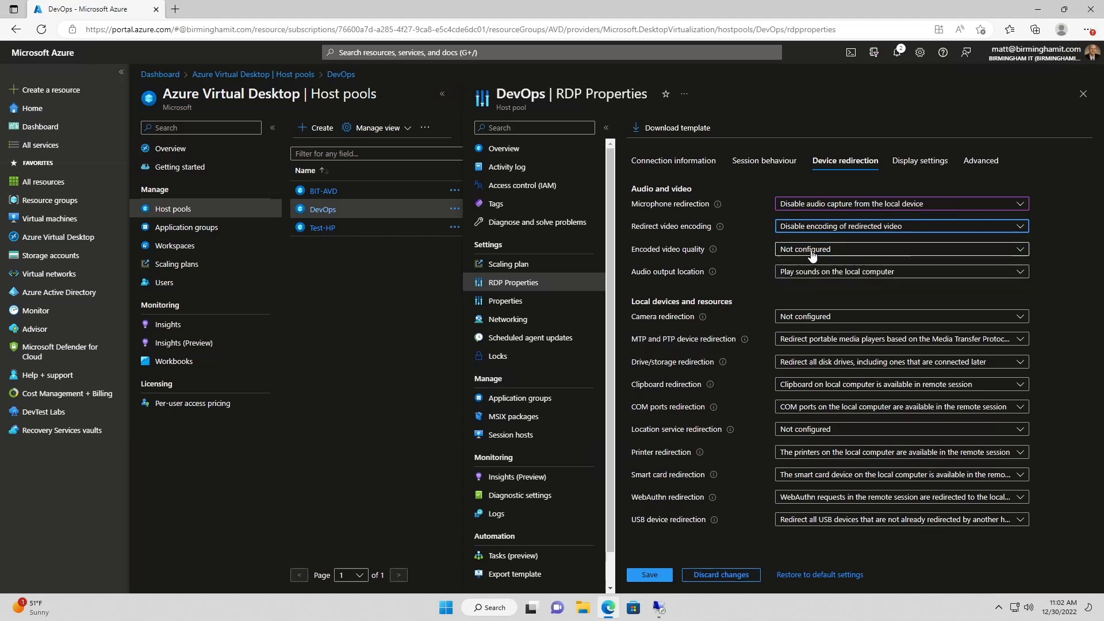
{"action": "left_click", "coordinate": [811, 255]}
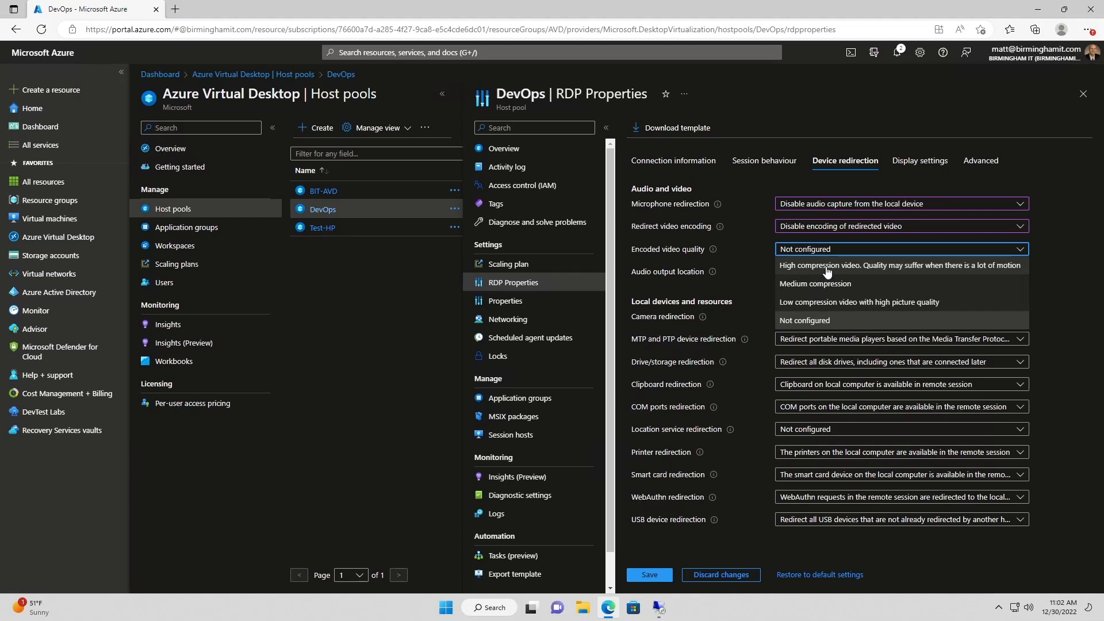
{"action": "left_click", "coordinate": [899, 272]}
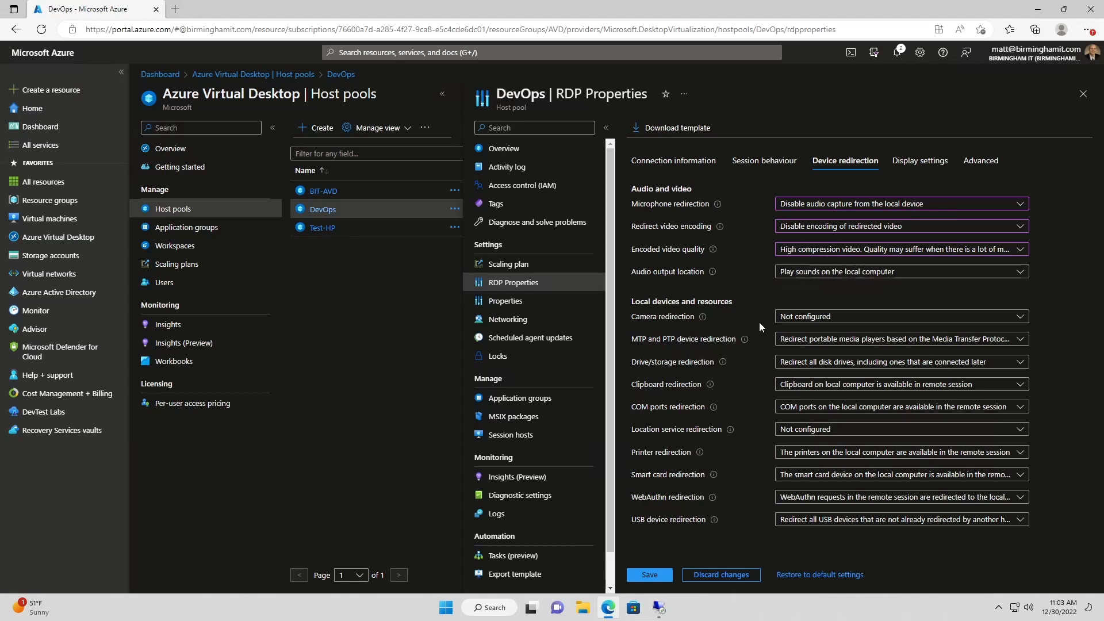
Block redirection of cameras, MTP/PTP devices, drives, clipboard and COM ports
{"action": "left_click", "coordinate": [798, 318]}
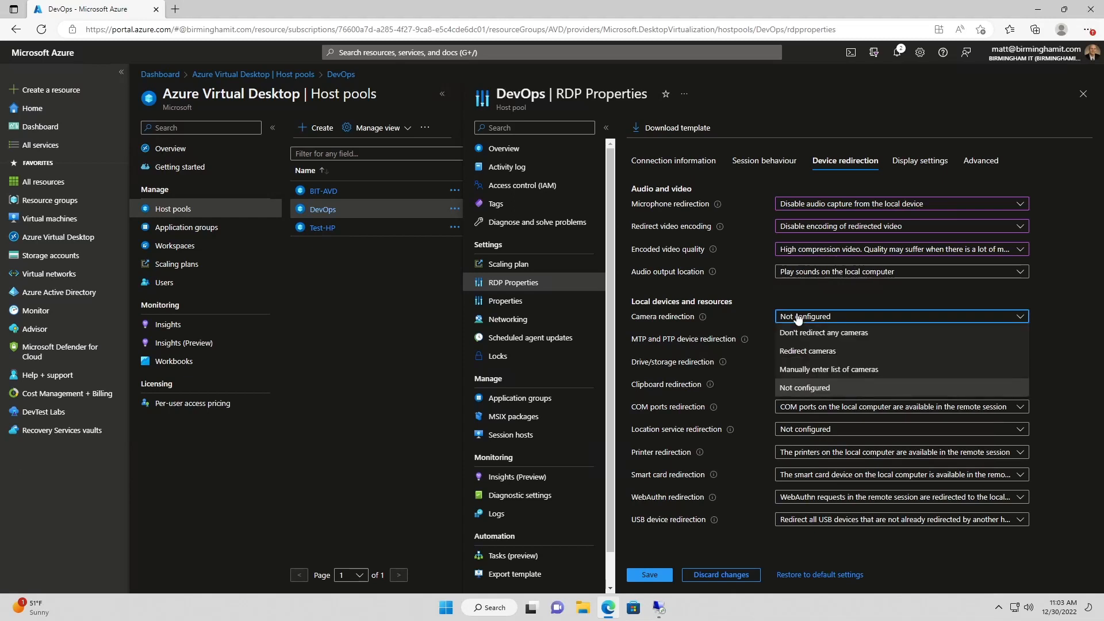
{"action": "left_click", "coordinate": [819, 334]}
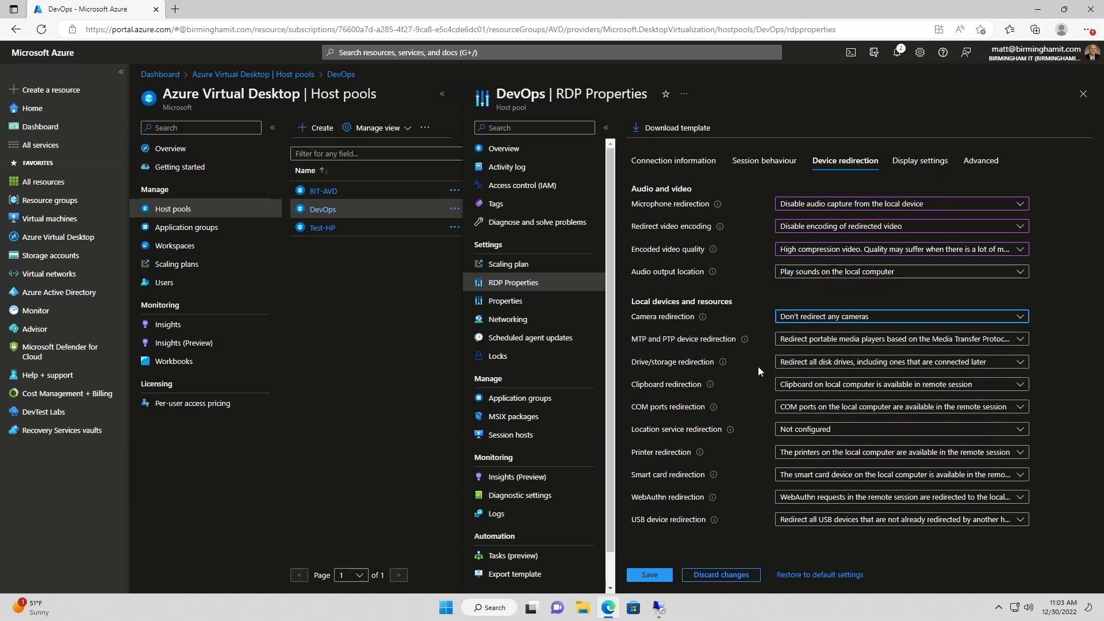
{"action": "left_click", "coordinate": [816, 341]}
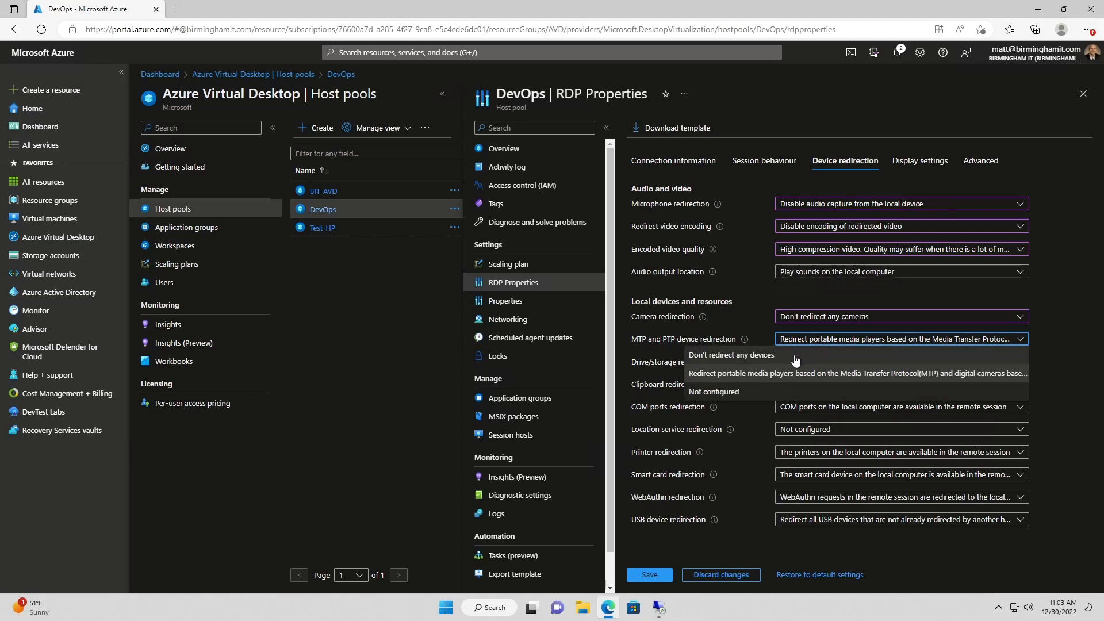
{"action": "left_click", "coordinate": [802, 366]}
{"action": "left_click", "coordinate": [811, 367]}
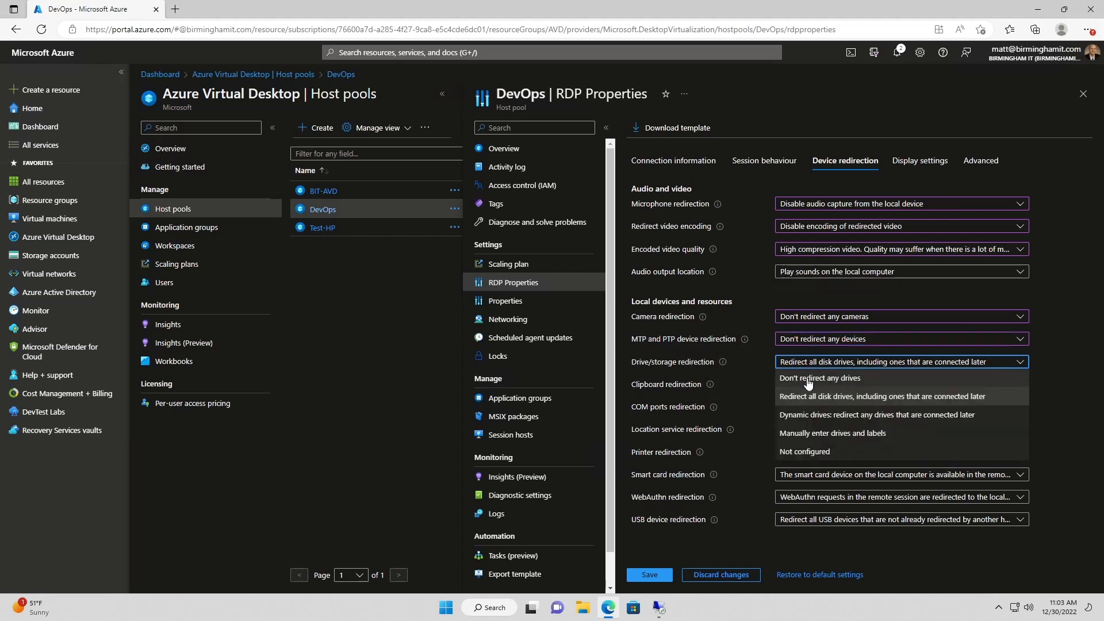
{"action": "left_click", "coordinate": [808, 382]}
{"action": "left_click", "coordinate": [808, 383]}
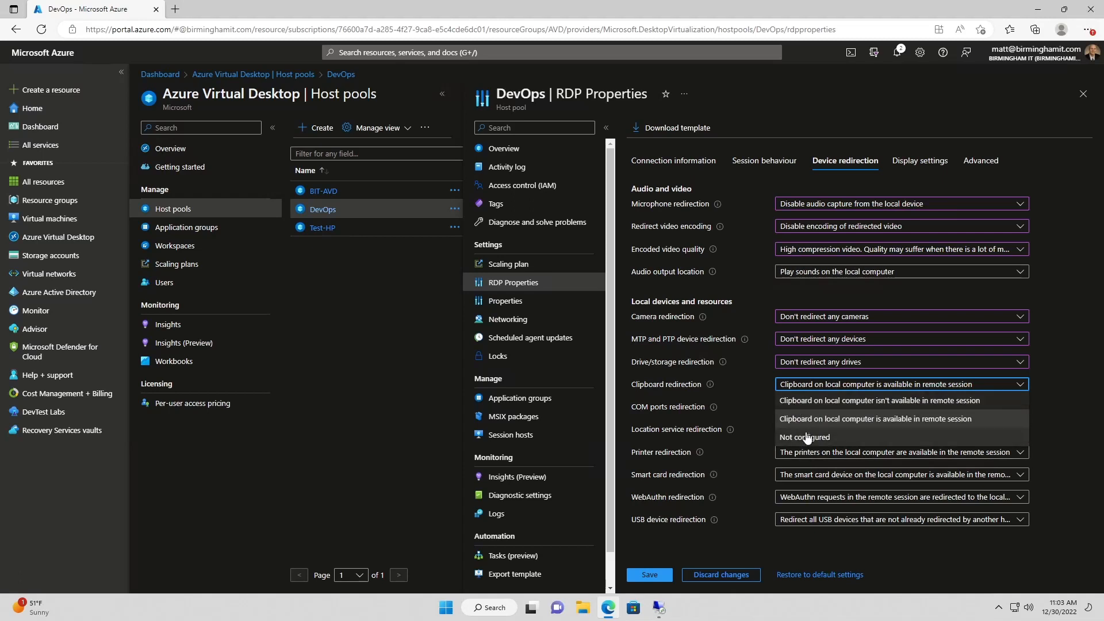
{"action": "left_click", "coordinate": [817, 401]}
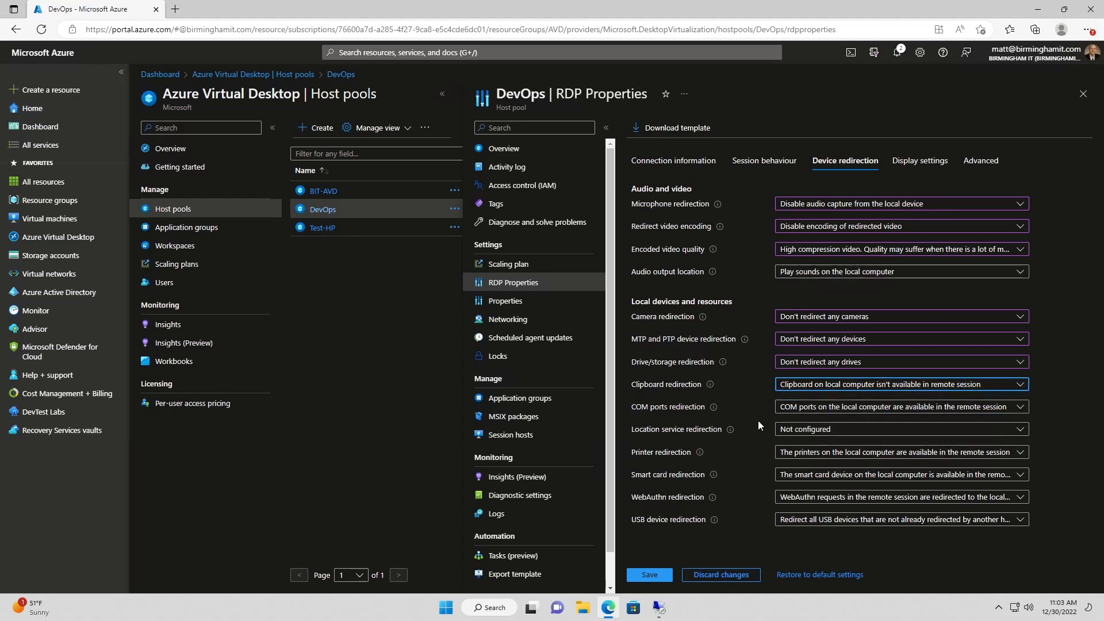
{"action": "left_click", "coordinate": [801, 409]}
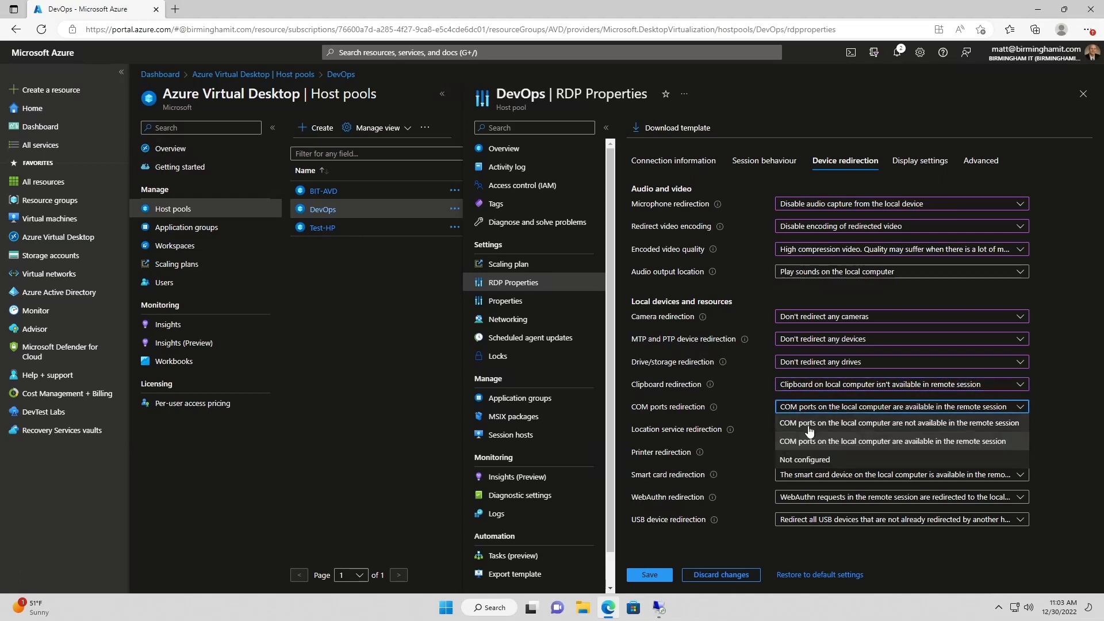
{"action": "left_click", "coordinate": [810, 424]}
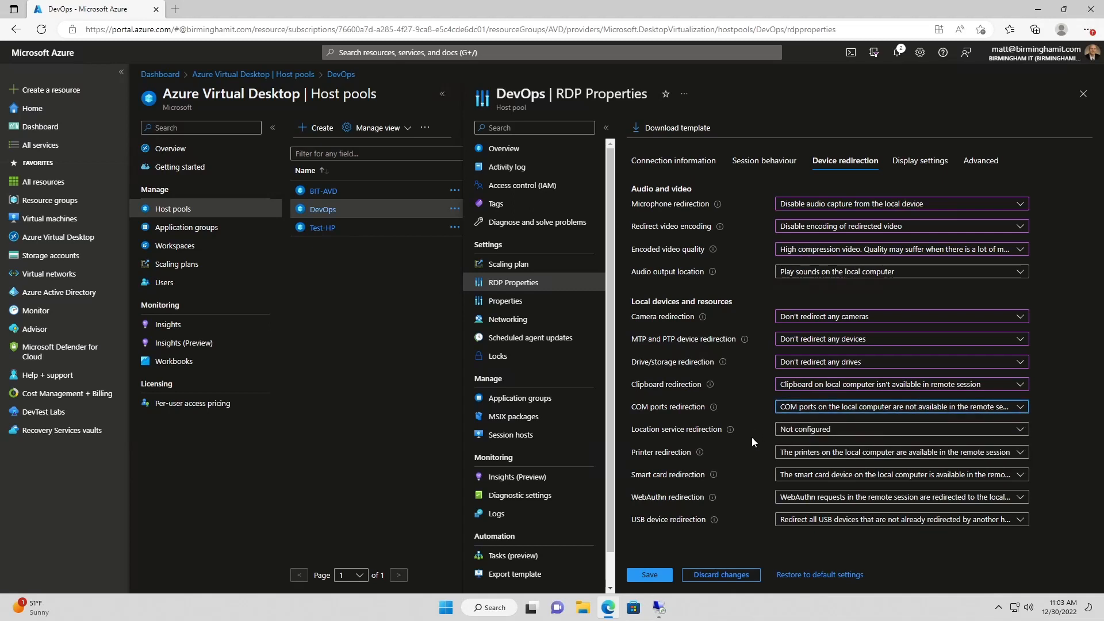
Block printers, smart cards, WebAuthn requests, and set "Don't redirect any USB devices"
{"action": "left_click", "coordinate": [802, 454]}
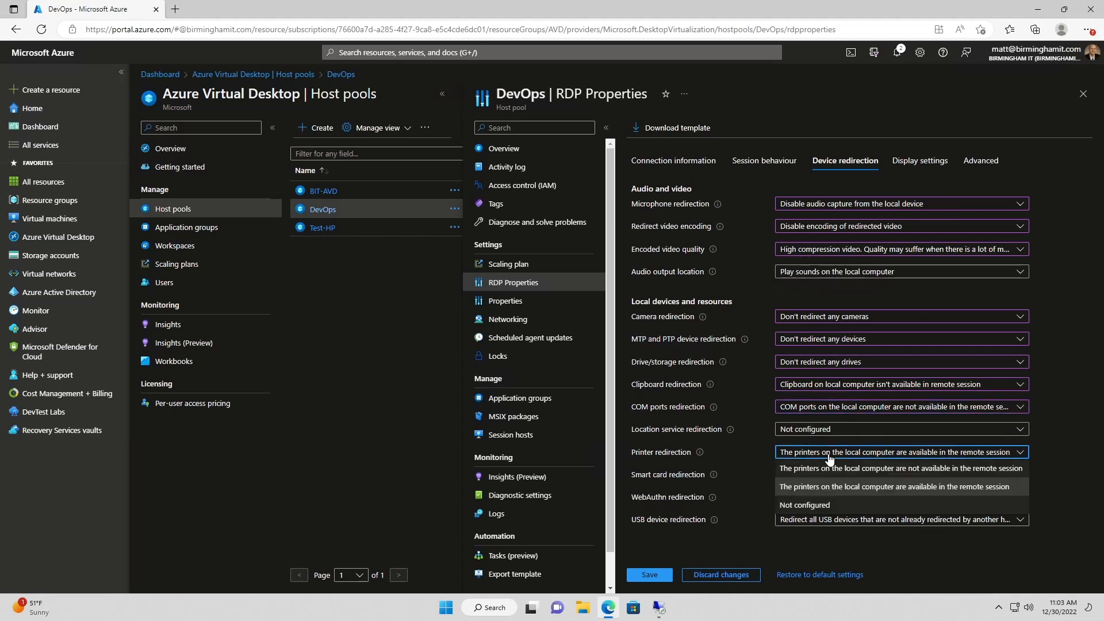
{"action": "left_click", "coordinate": [821, 469]}
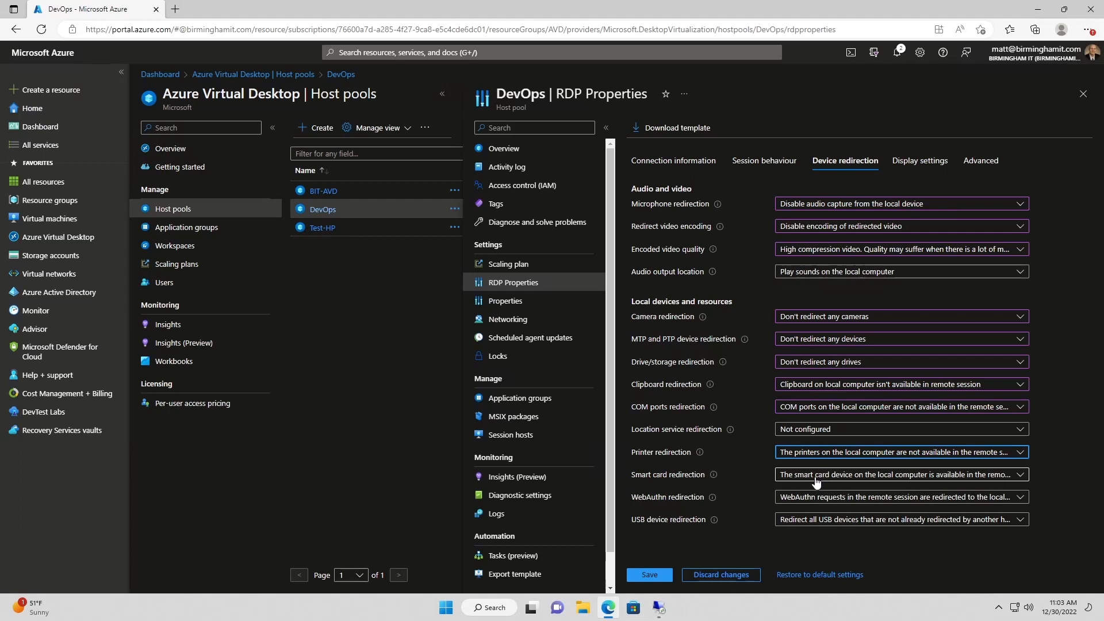
{"action": "left_click", "coordinate": [816, 475]}
{"action": "left_click", "coordinate": [814, 493]}
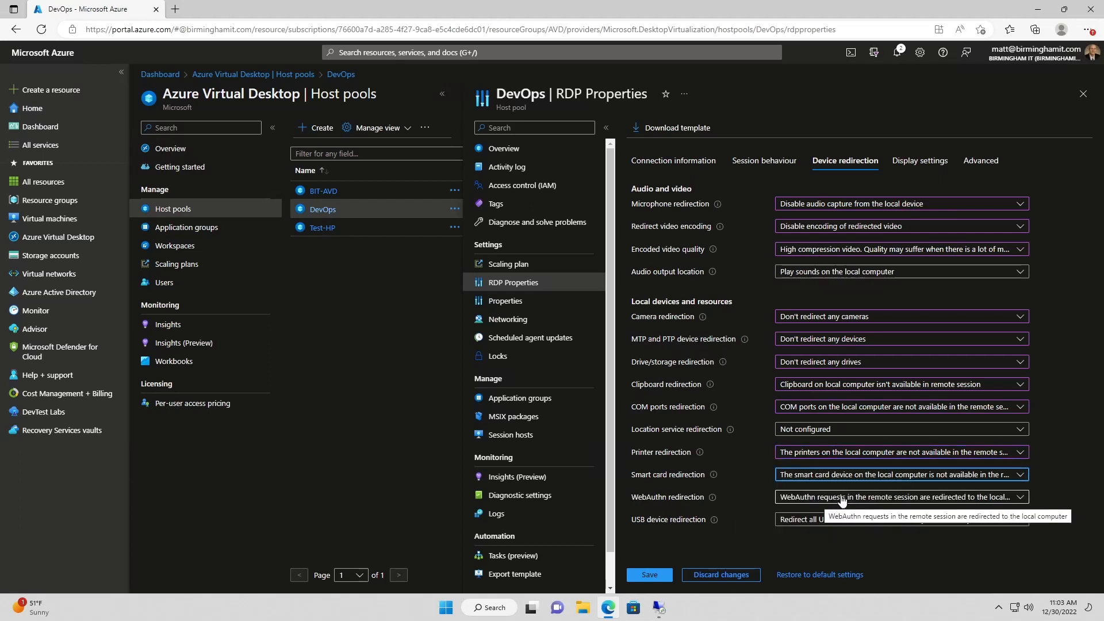
{"action": "left_click", "coordinate": [878, 499]}
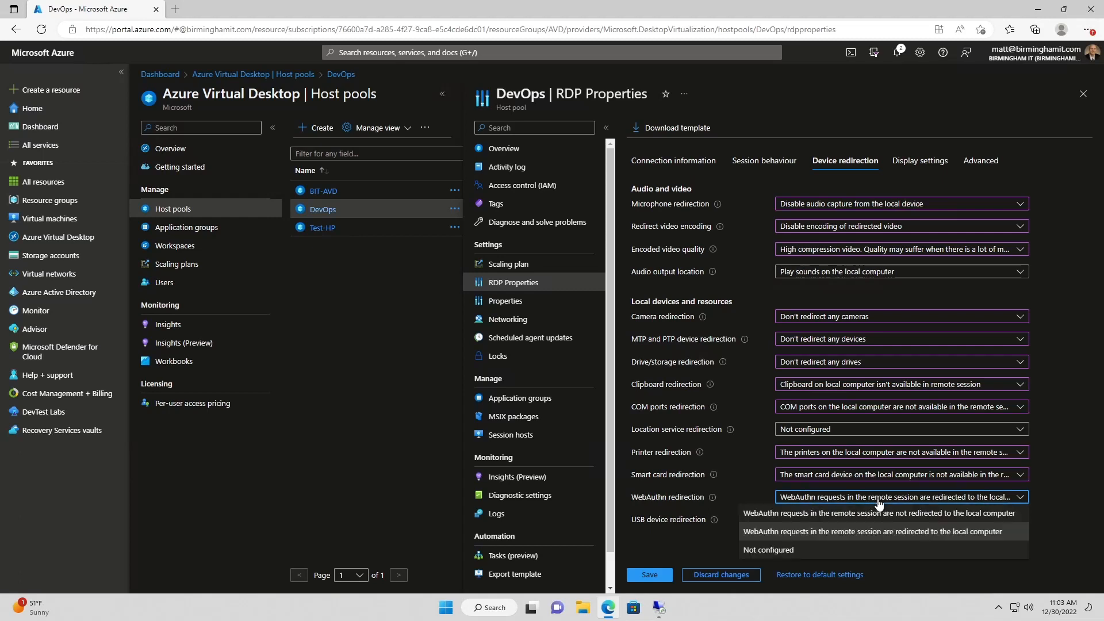
{"action": "left_click", "coordinate": [862, 513]}
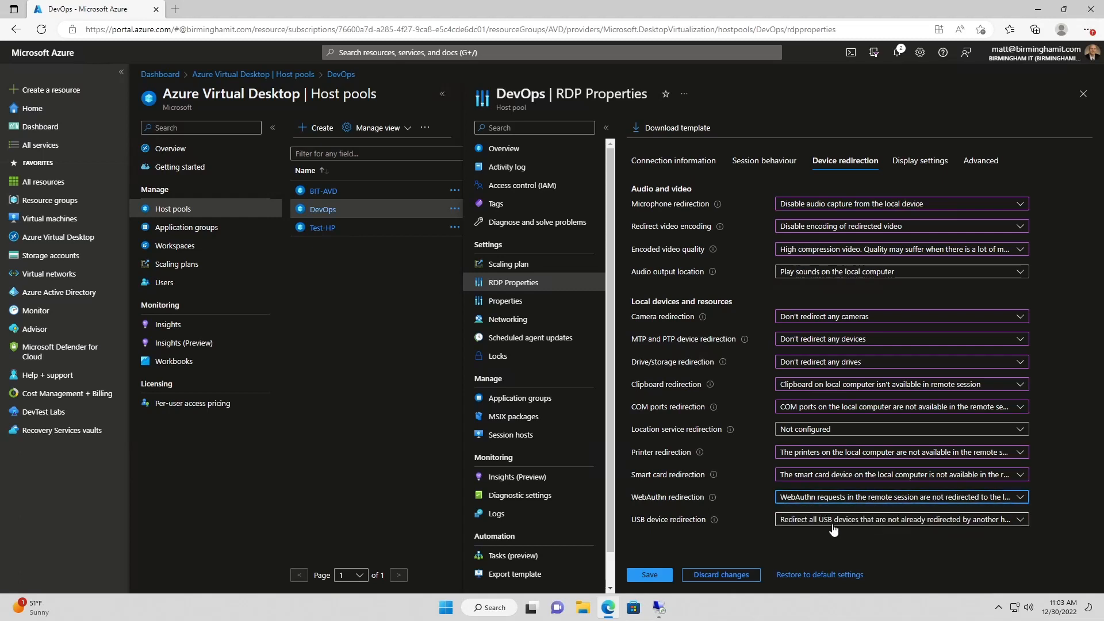
{"action": "left_click", "coordinate": [833, 523]}
{"action": "left_click", "coordinate": [748, 449]}
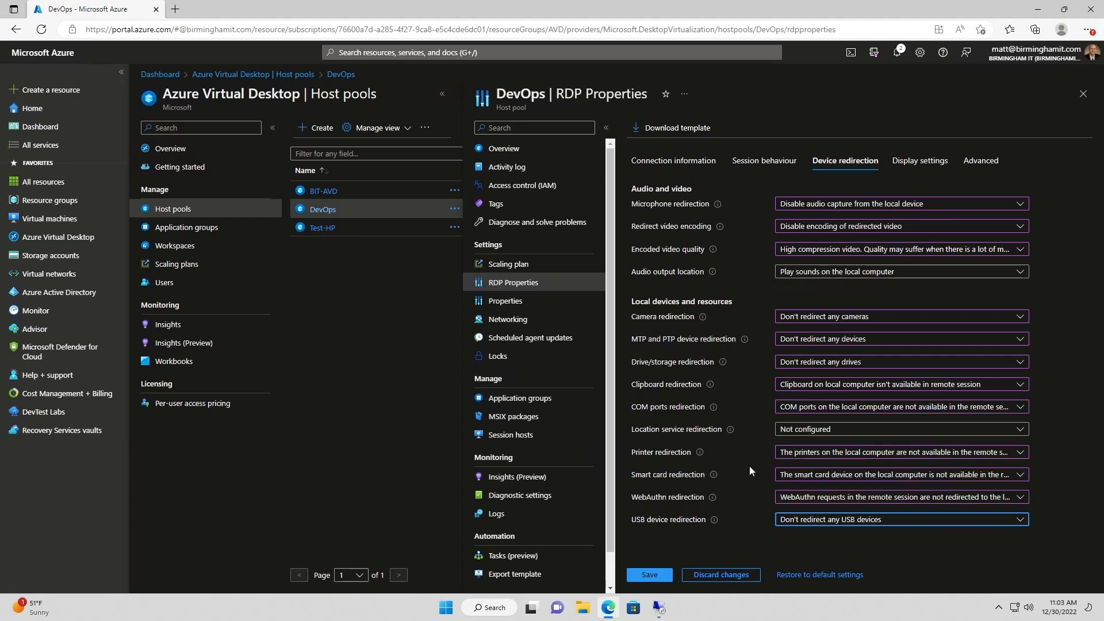
Keep multiple display support enabled, leaving selected monitors and maximize to current displays not configured
{"action": "left_click", "coordinate": [920, 161]}
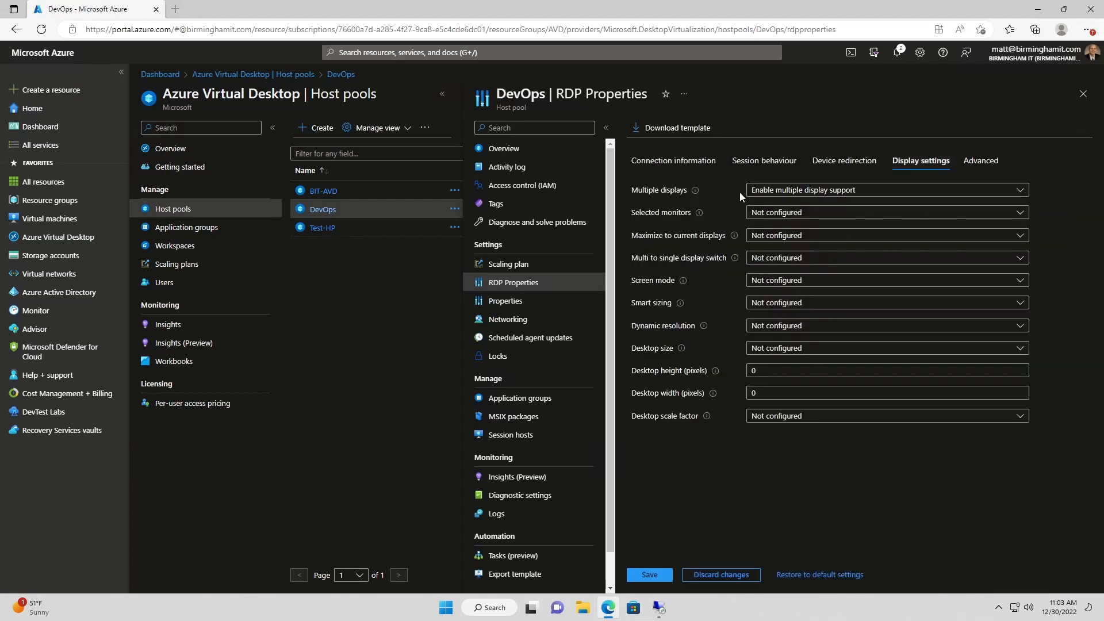
{"action": "left_click", "coordinate": [808, 192]}
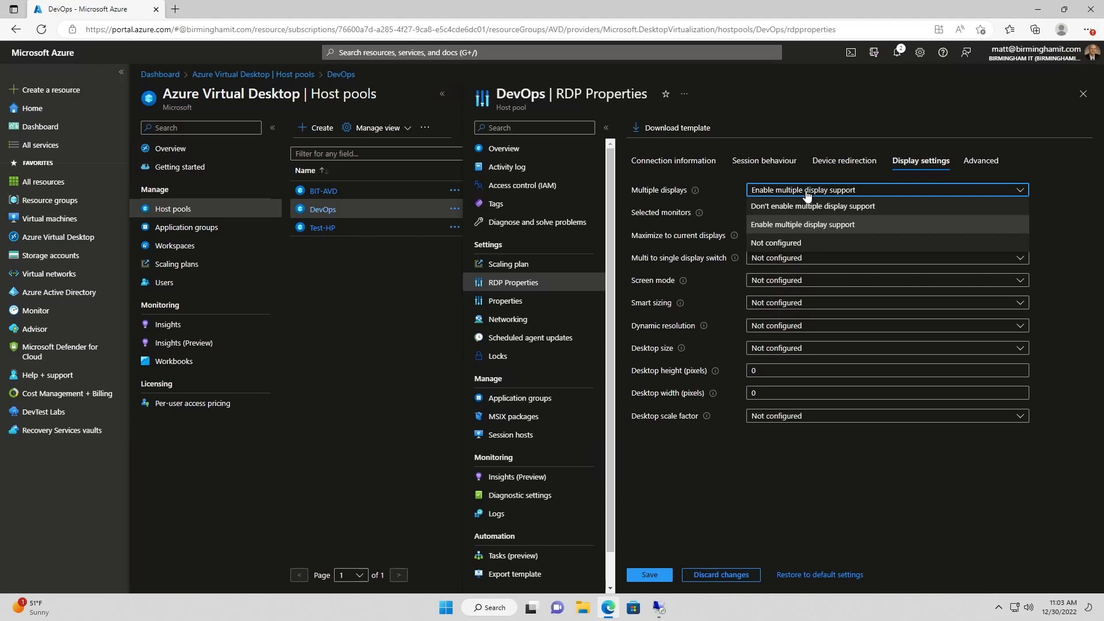
{"action": "left_click", "coordinate": [723, 189]}
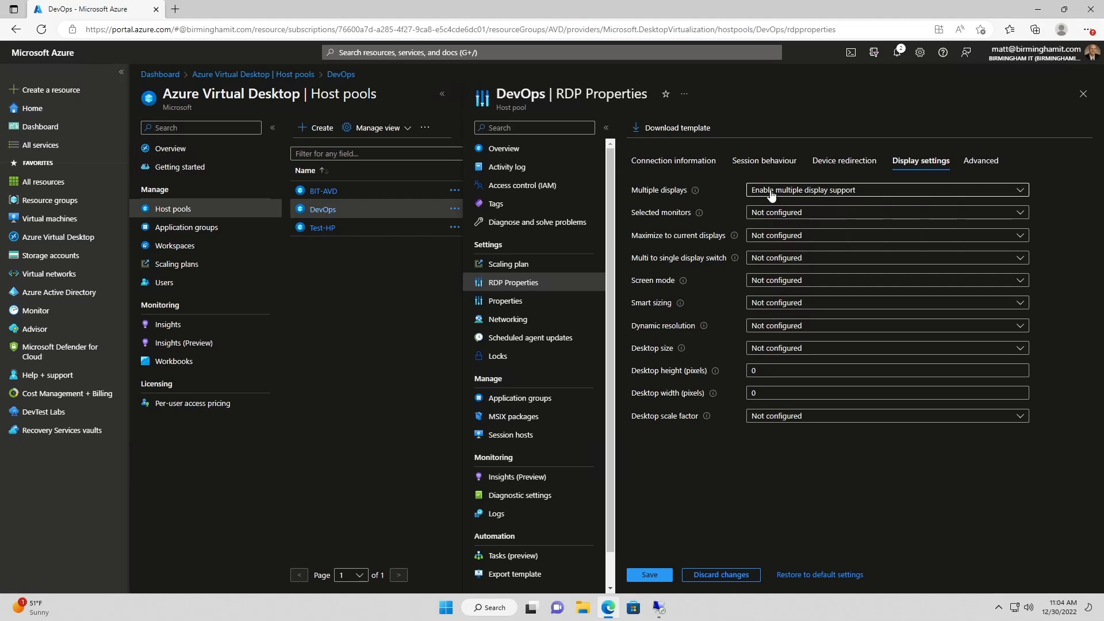
{"action": "left_click", "coordinate": [771, 195]}
{"action": "left_click", "coordinate": [730, 196]}
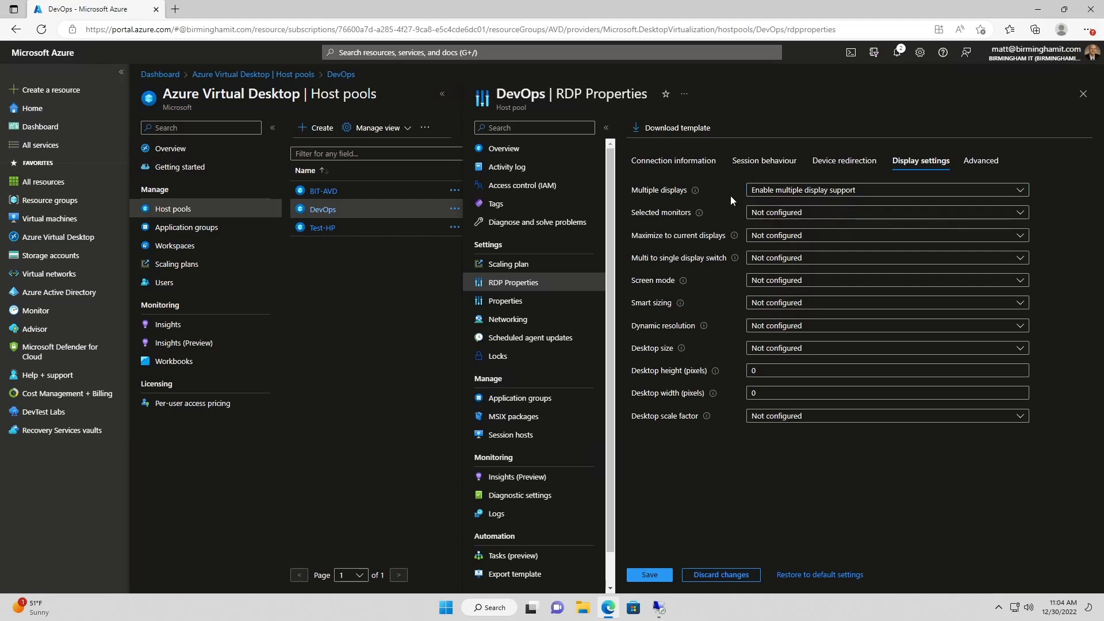
{"action": "left_click", "coordinate": [791, 219]}
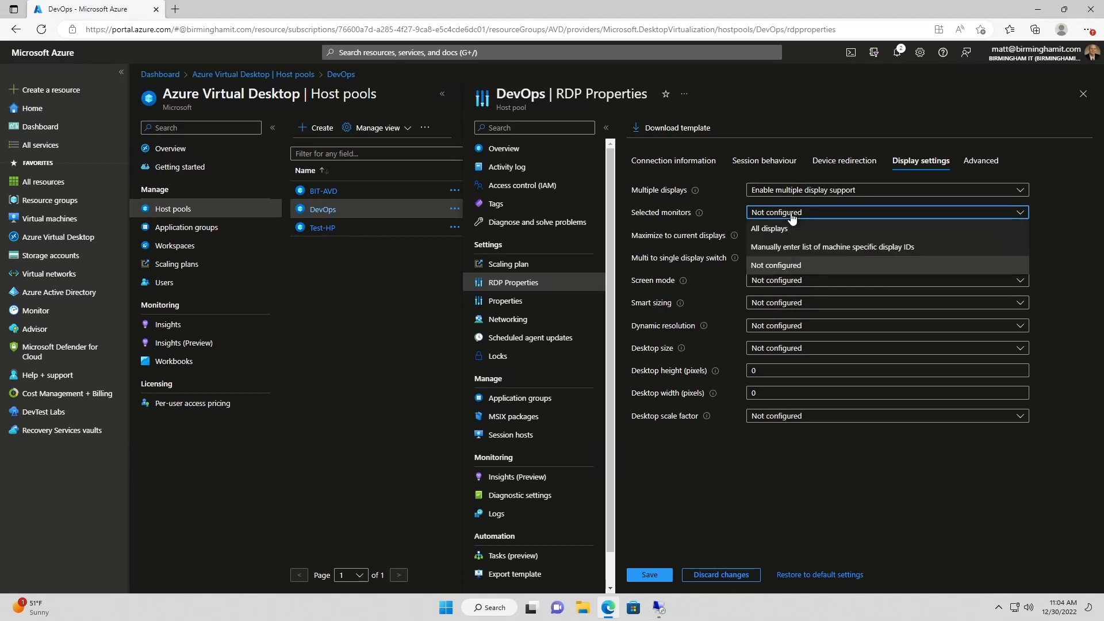
{"action": "left_click", "coordinate": [791, 217]}
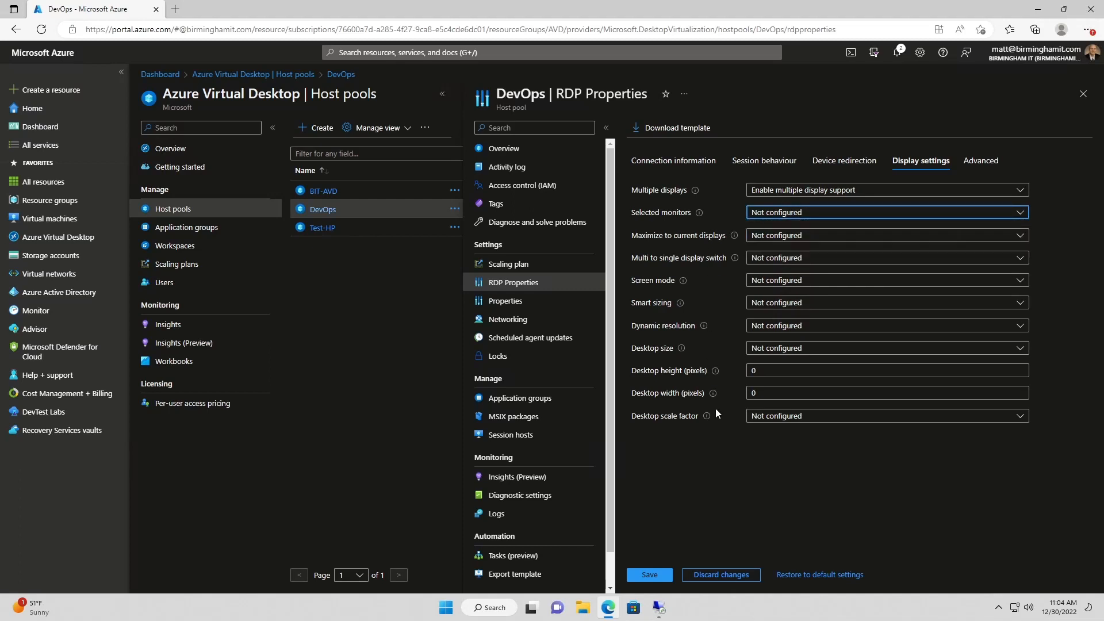
{"action": "left_click", "coordinate": [803, 237]}
{"action": "left_click", "coordinate": [814, 240]}
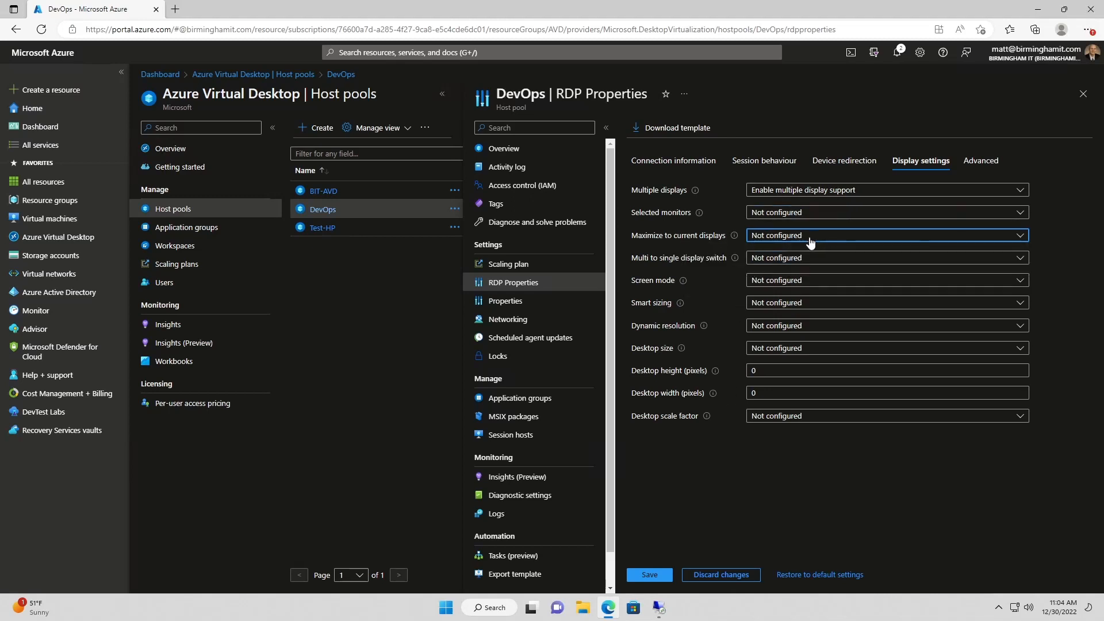
{"action": "mouse_move", "coordinate": [713, 393]}
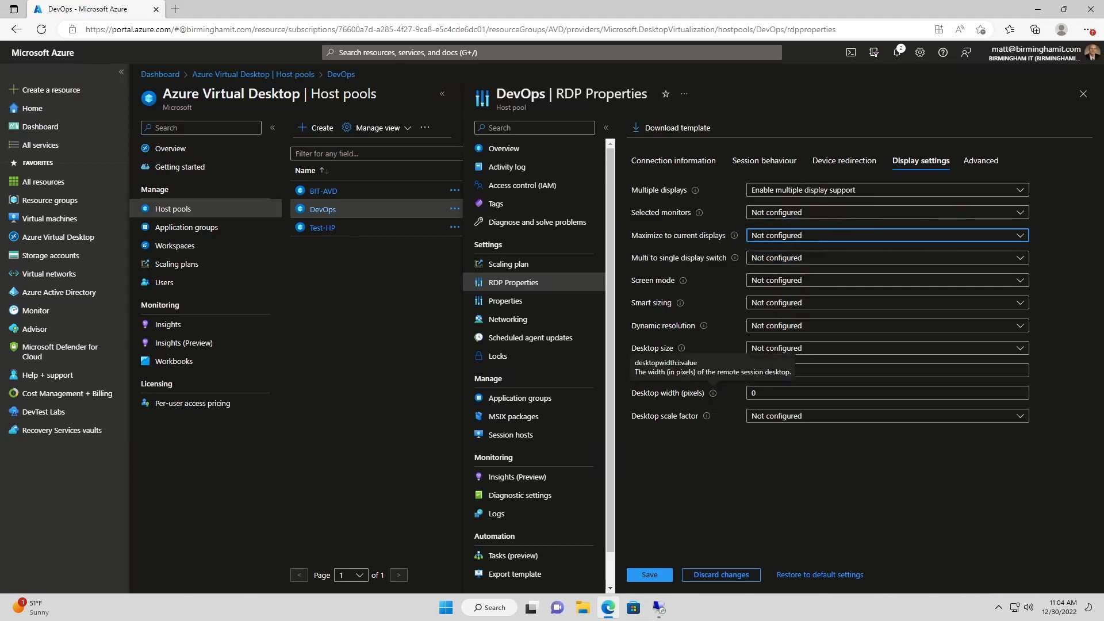
{"action": "left_click", "coordinate": [716, 330]}
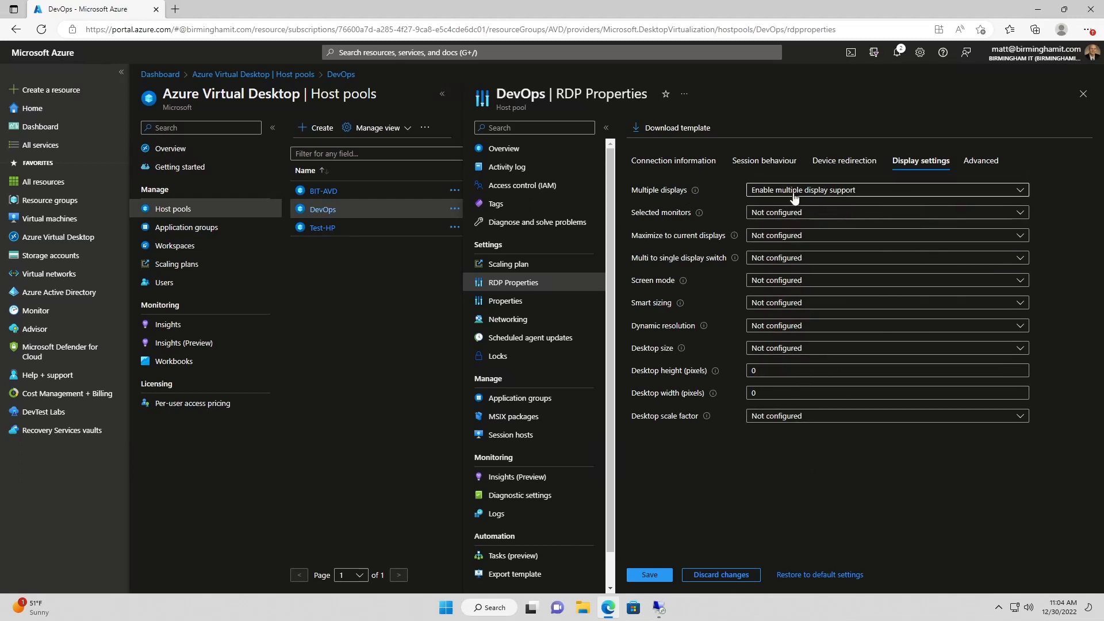
Review the Advanced RDP properties string, save the changes, and go to host pool Properties
{"action": "left_click", "coordinate": [980, 162]}
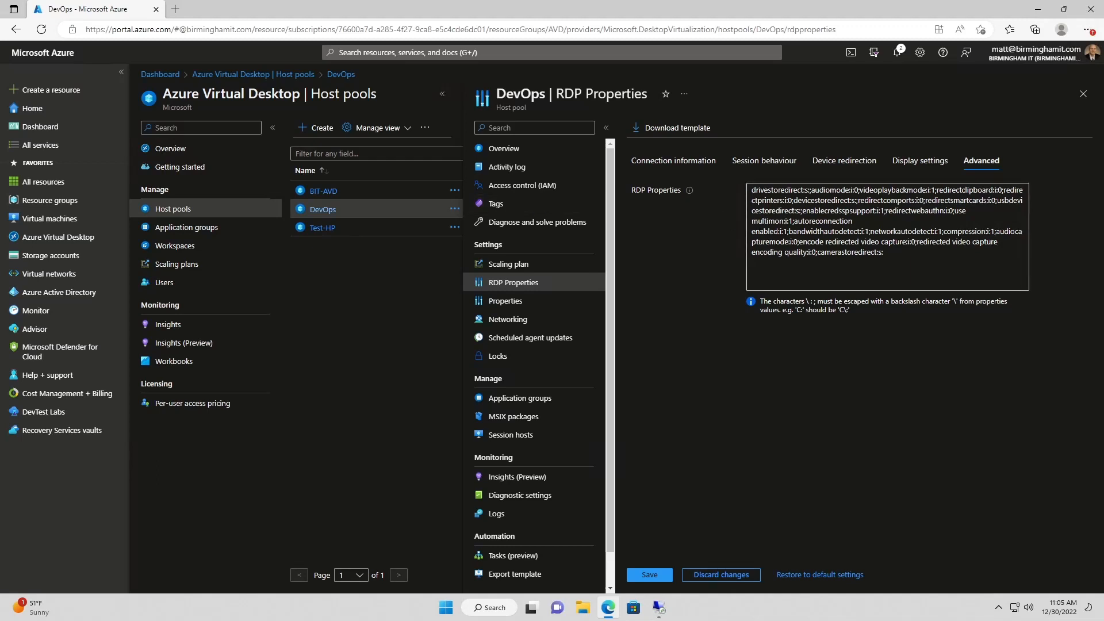
{"action": "left_click", "coordinate": [646, 575]}
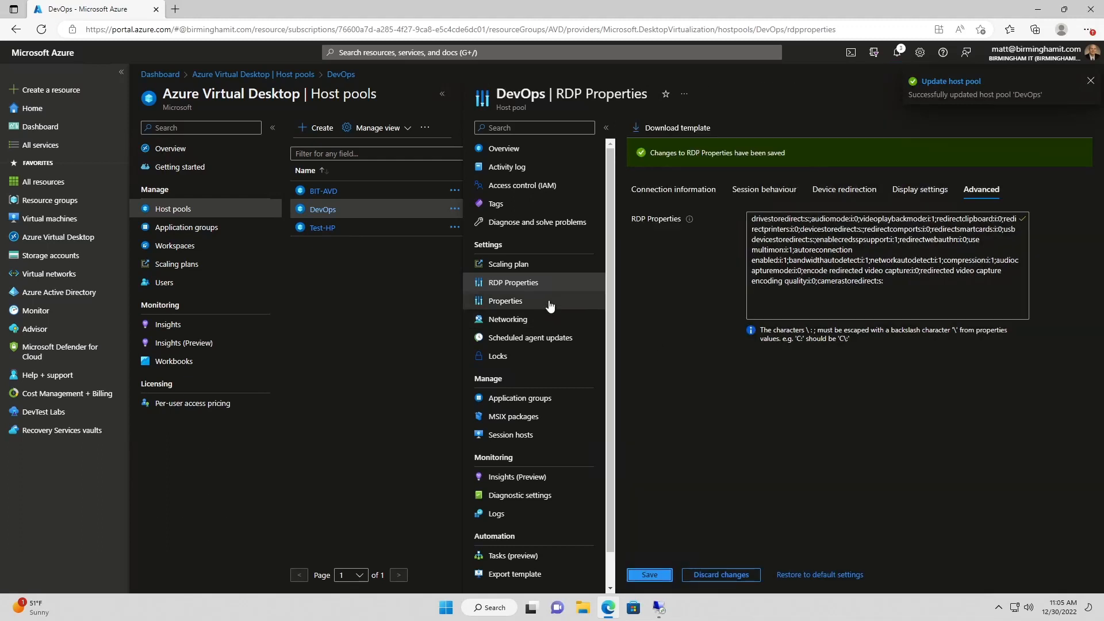
{"action": "left_click", "coordinate": [536, 308]}
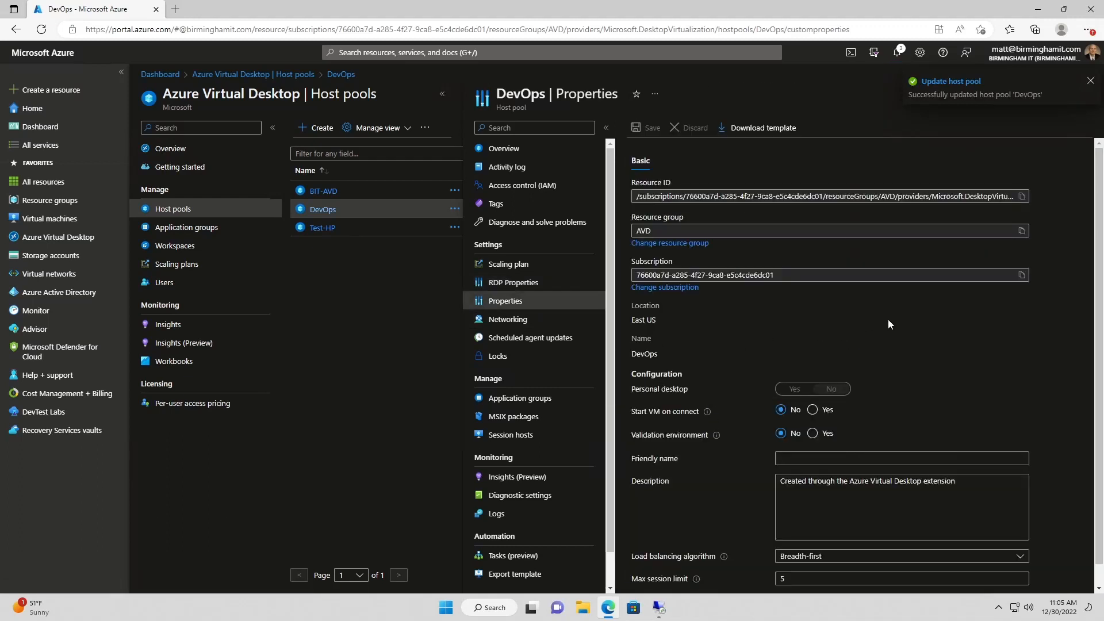
Set Start VM on connect to Yes, keep Breadth-first load balancing, and save the properties
{"action": "scroll", "coordinate": [919, 332], "scroll_direction": "down", "scroll_amount": 1}
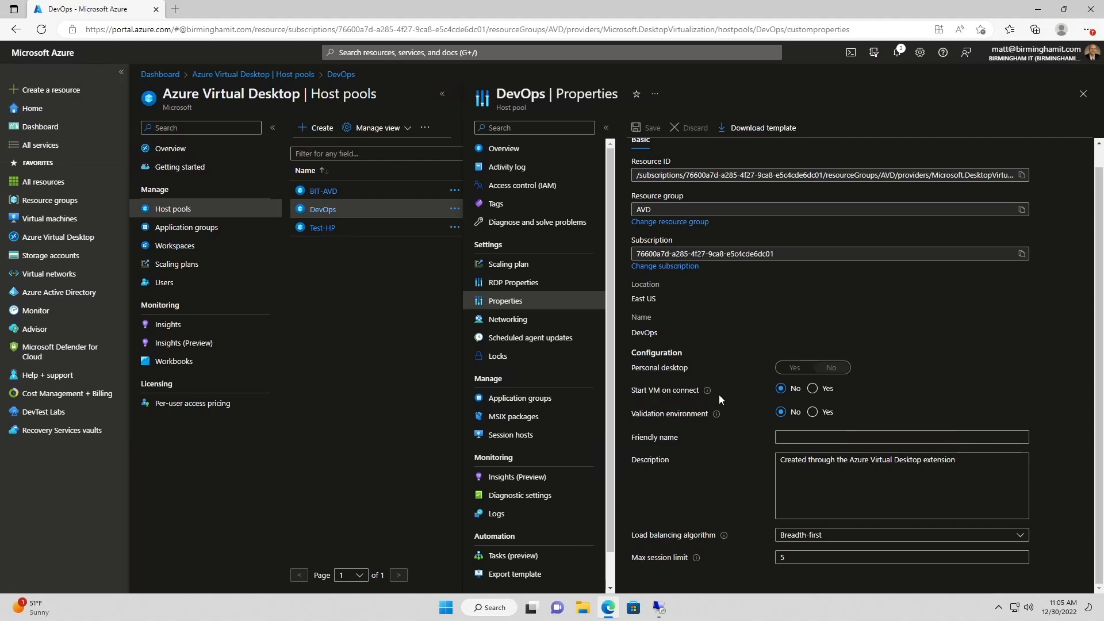
{"action": "left_click", "coordinate": [812, 389]}
{"action": "mouse_move", "coordinate": [707, 392]}
{"action": "mouse_move", "coordinate": [720, 418]}
{"action": "left_click", "coordinate": [783, 437]}
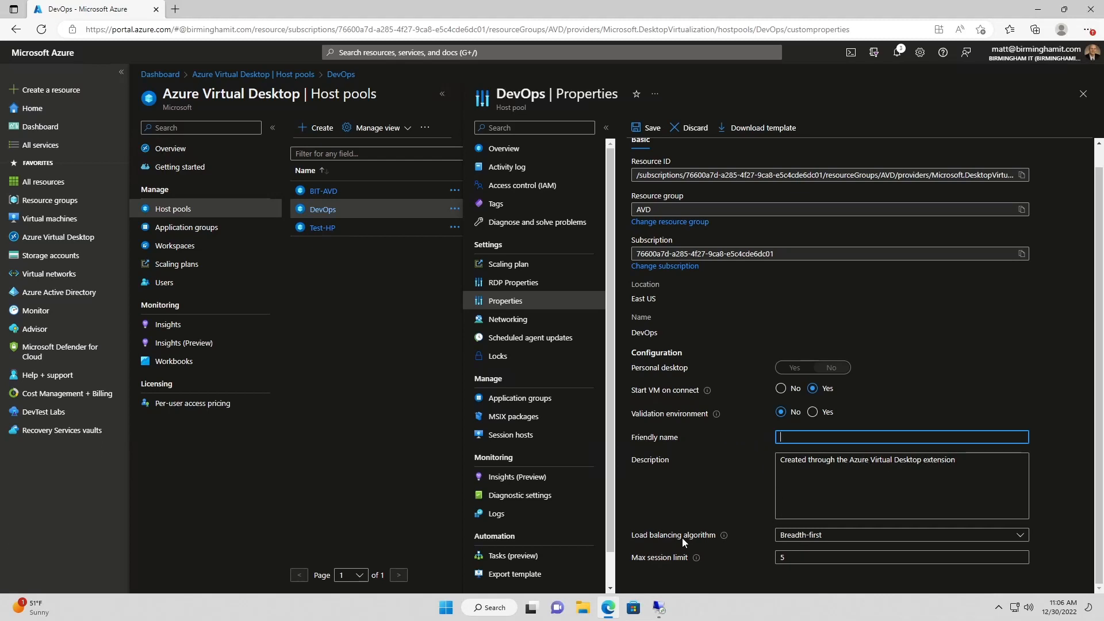
{"action": "left_click", "coordinate": [827, 536]}
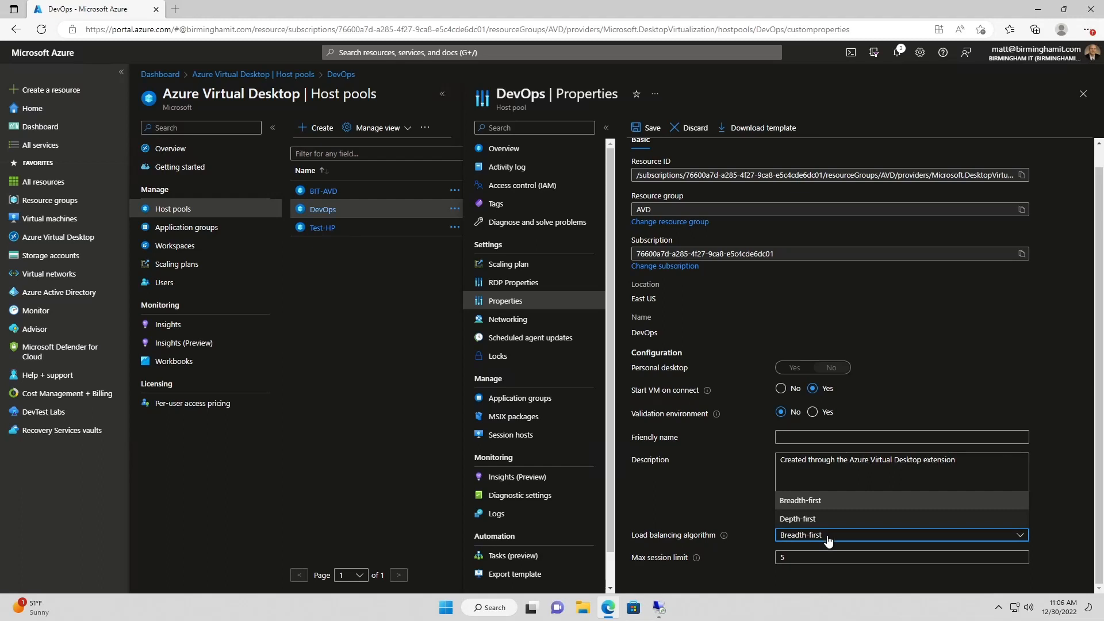
{"action": "left_click", "coordinate": [827, 540]}
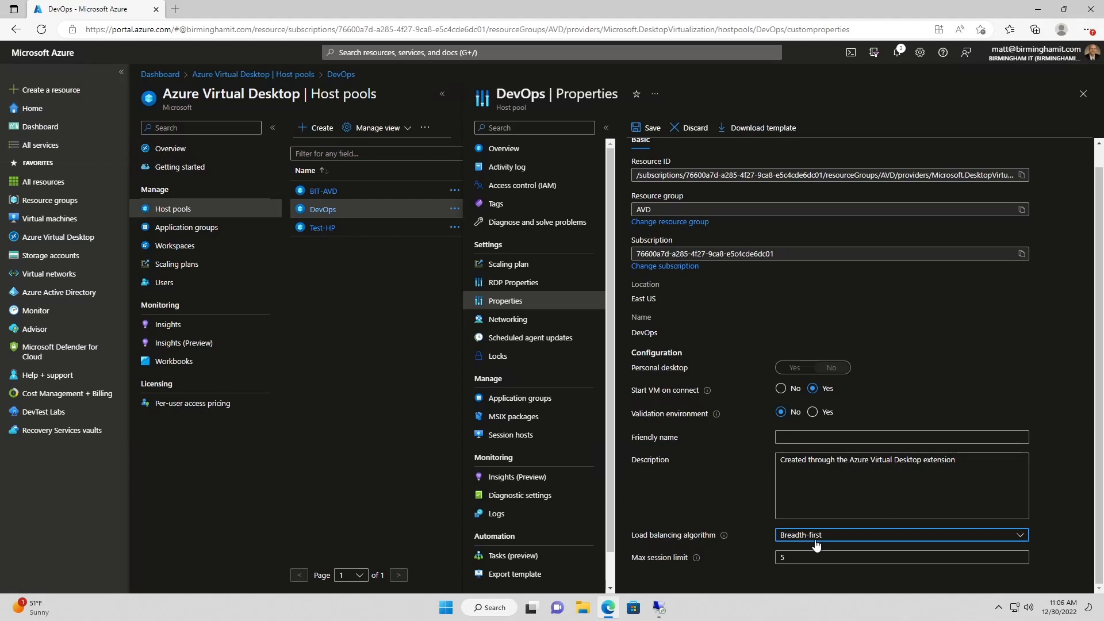
{"action": "left_click", "coordinate": [819, 541]}
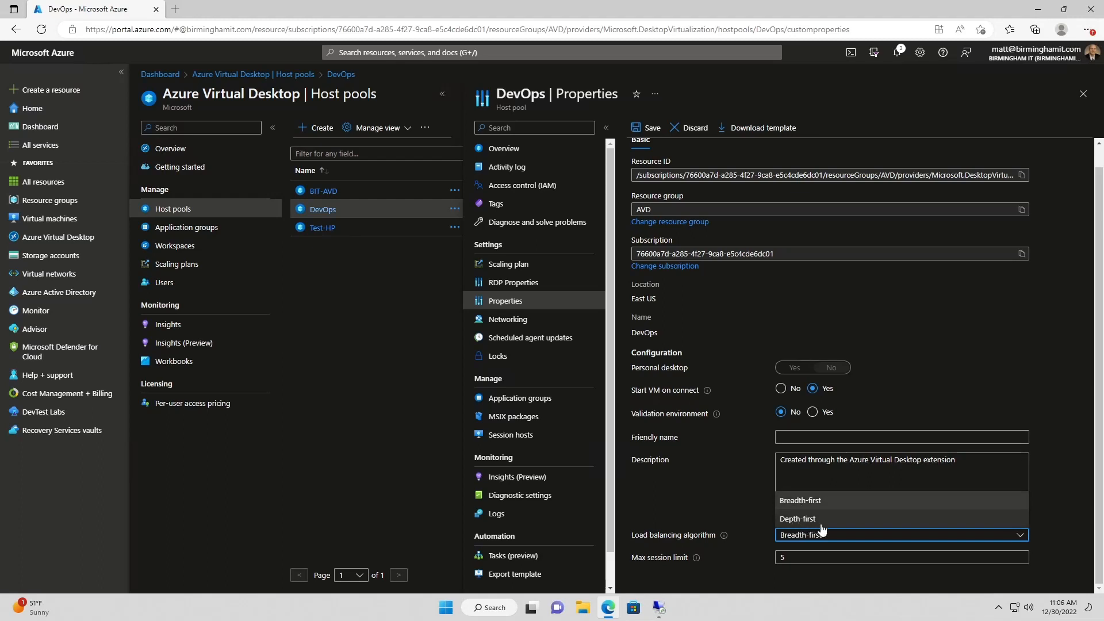
{"action": "left_click", "coordinate": [713, 517]}
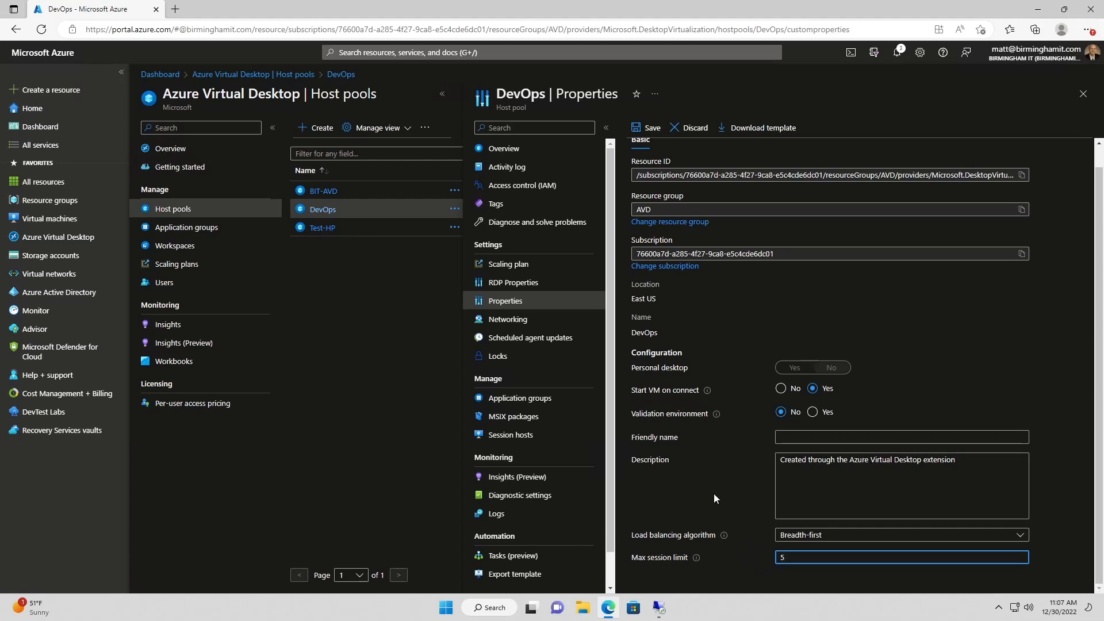
{"action": "left_click", "coordinate": [649, 129]}
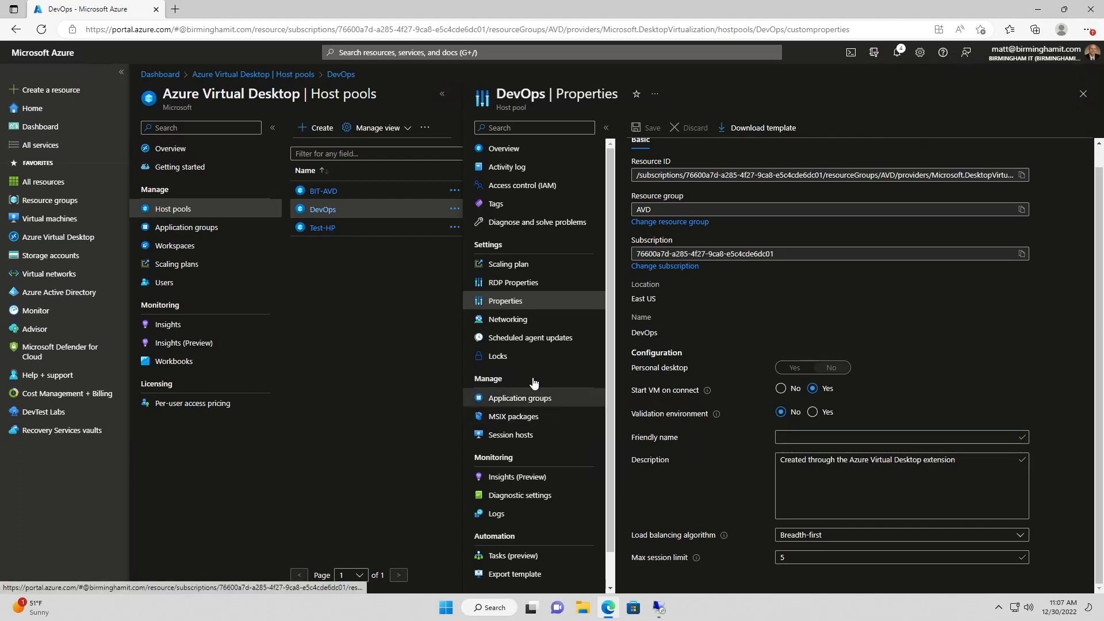
Review Scheduled agent updates, then list application groups showing the DevOps-DAG Desktop group
{"action": "left_click", "coordinate": [520, 342]}
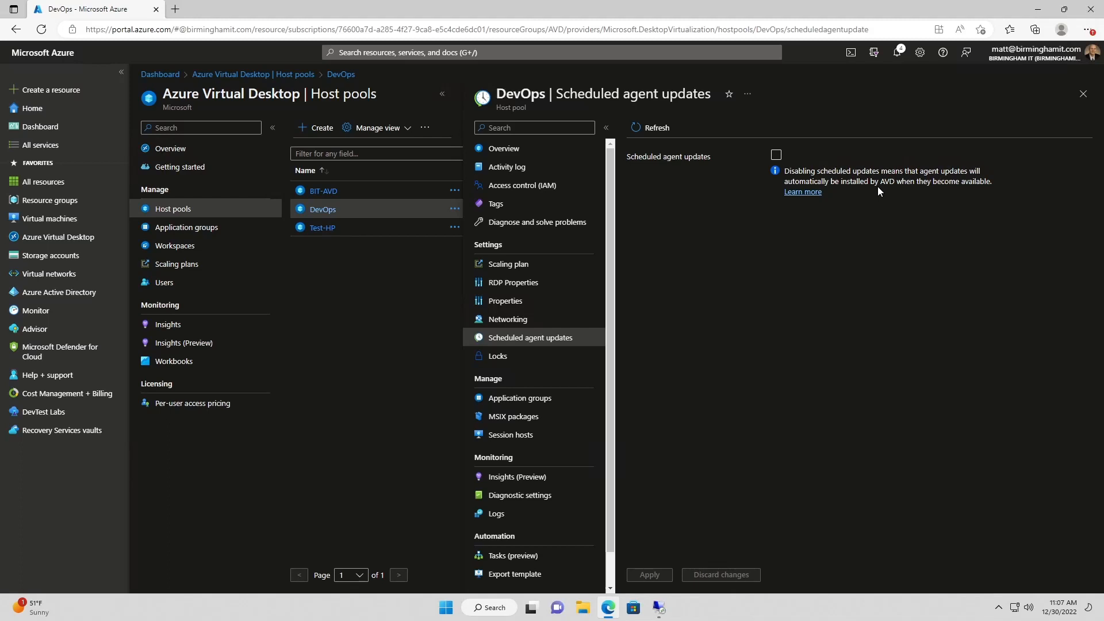
{"action": "left_click", "coordinate": [776, 156]}
{"action": "left_click", "coordinate": [520, 401]}
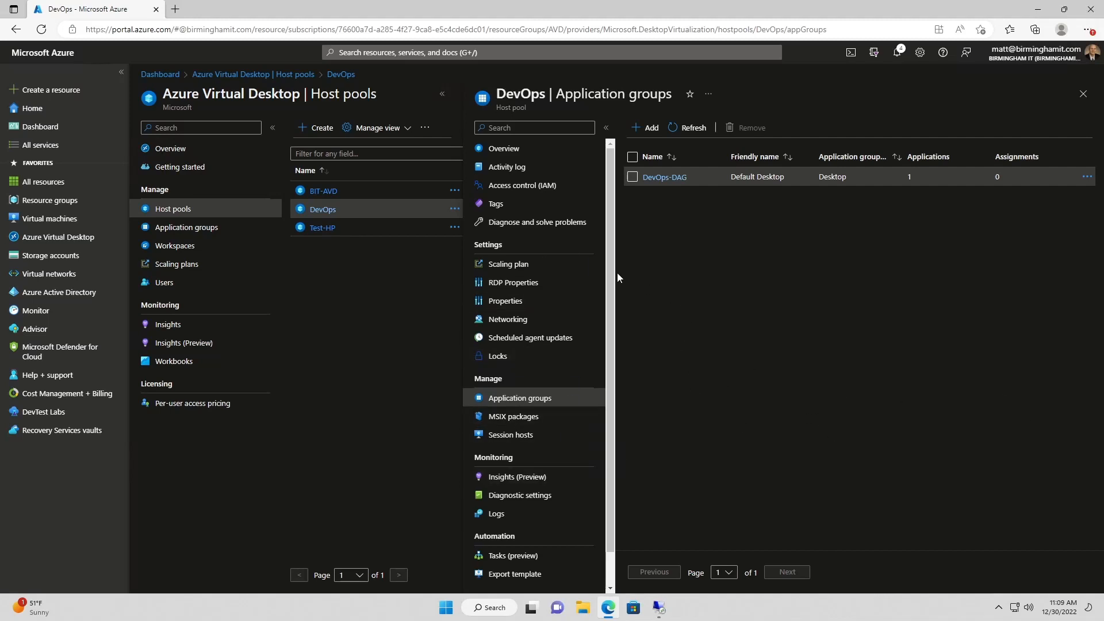
From the host pool Overview, go to Session hosts and start adding virtual machines
{"action": "left_click", "coordinate": [517, 149]}
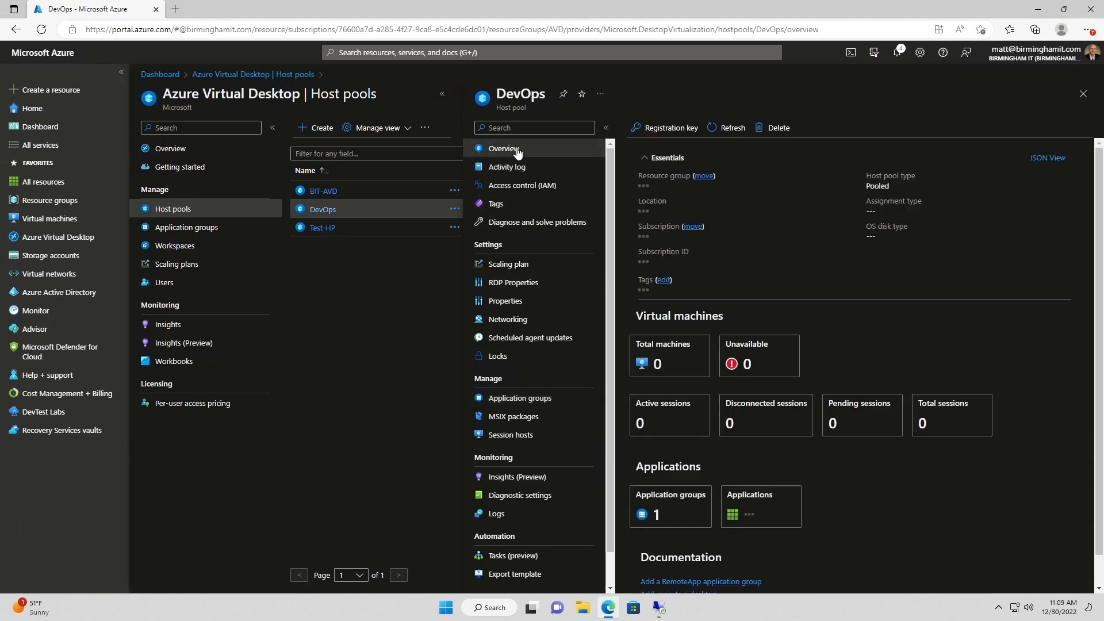
{"action": "left_click", "coordinate": [661, 371]}
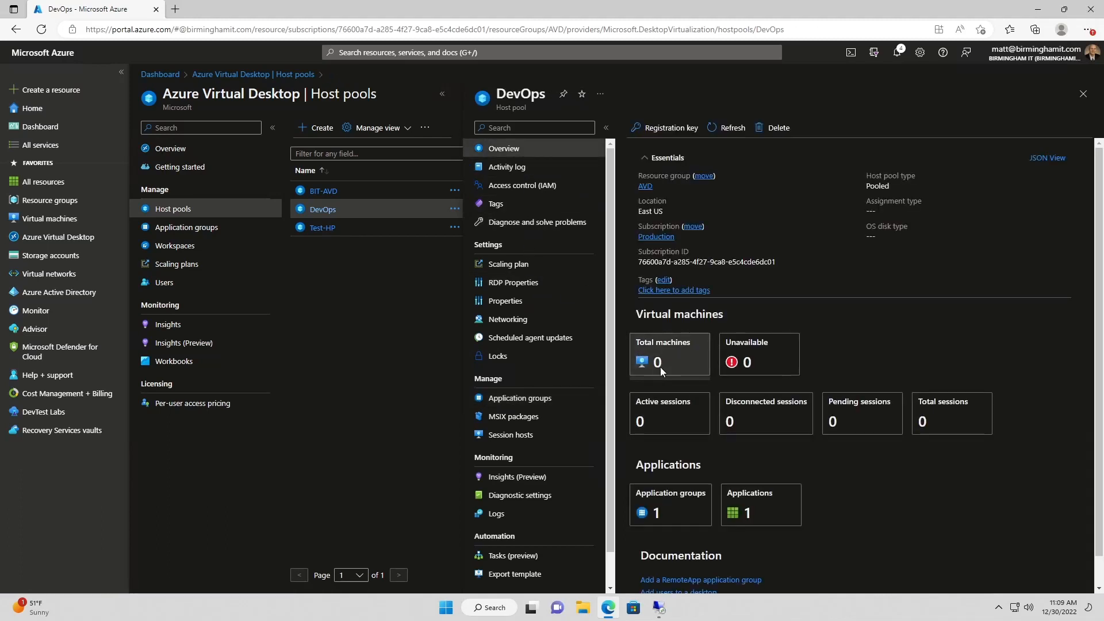
{"action": "left_click", "coordinate": [162, 127]}
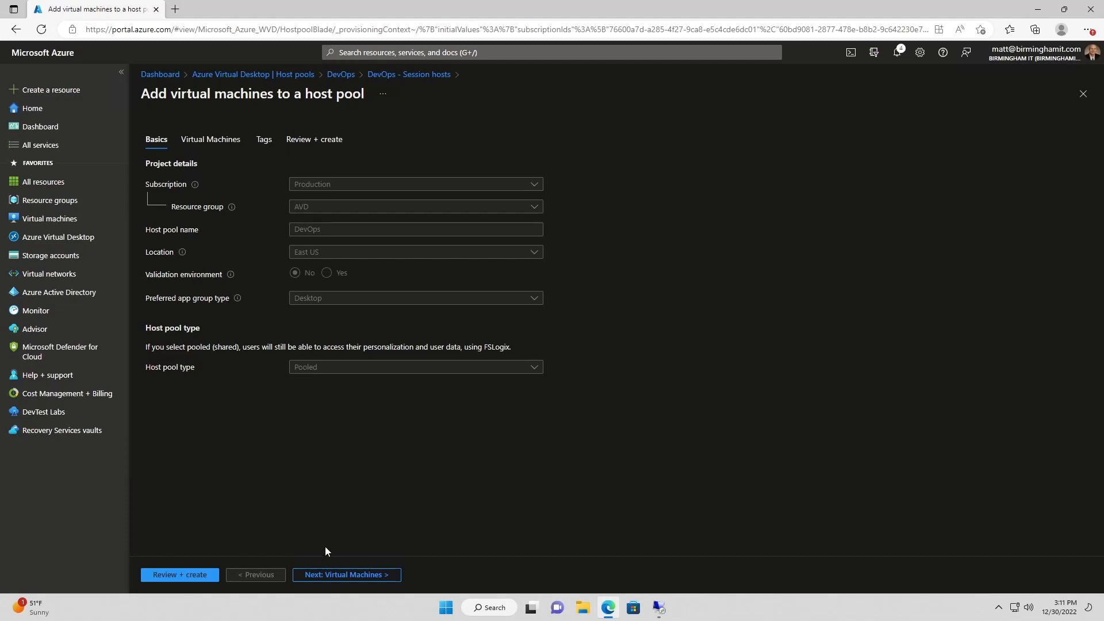
On the Virtual Machines step, set the session host name prefix to W11-DEVOPS
{"action": "left_click", "coordinate": [341, 574]}
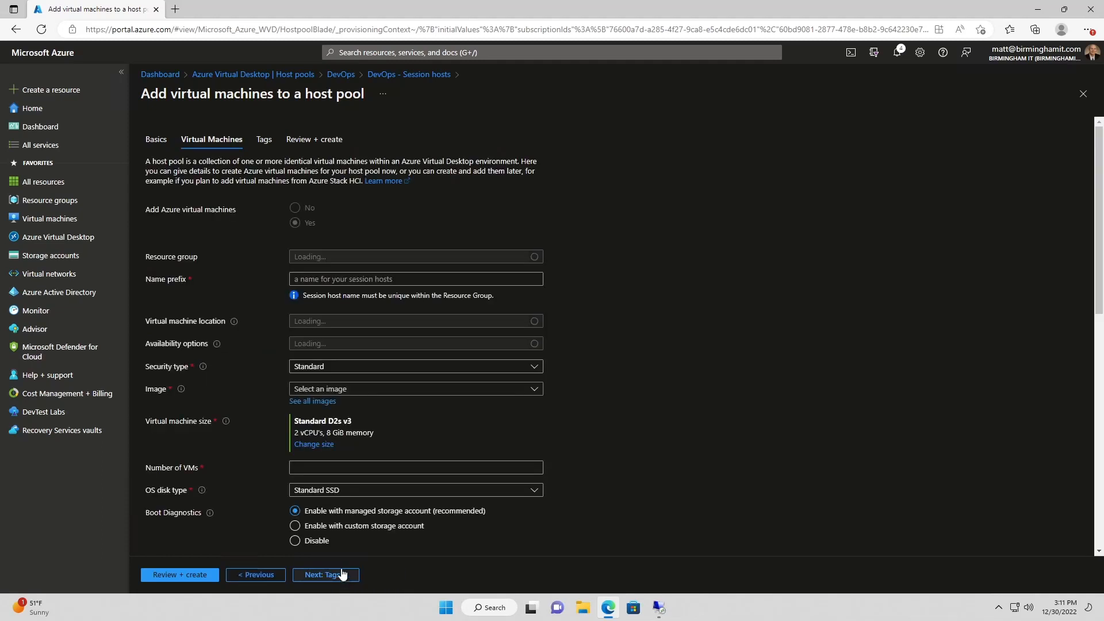
{"action": "left_click", "coordinate": [314, 279]}
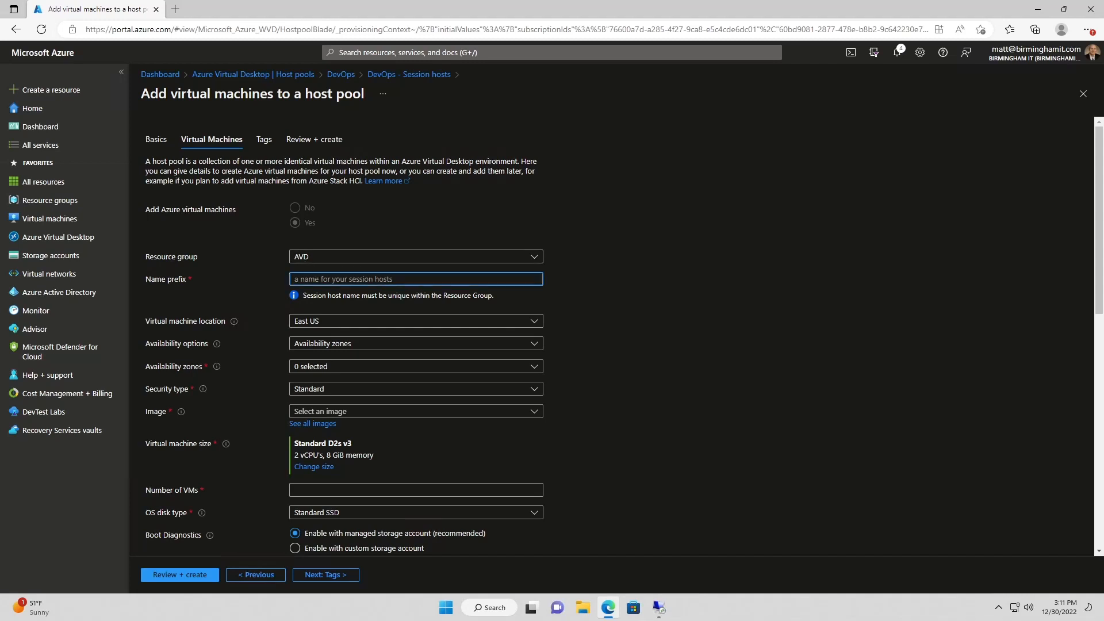
{"action": "type", "text": "MIT-DEV"}
{"action": "type", "text": "OPS"}
{"action": "left_click", "coordinate": [308, 279]}
{"action": "key", "text": "BackSpace"}
{"action": "key", "text": "BackSpace"}
{"action": "key", "text": "BackSpace"}
{"action": "type", "text": "W"}
Select availability zones 1, 2 and 3 for the session hosts
{"action": "left_click", "coordinate": [303, 369]}
{"action": "left_click", "coordinate": [299, 382]}
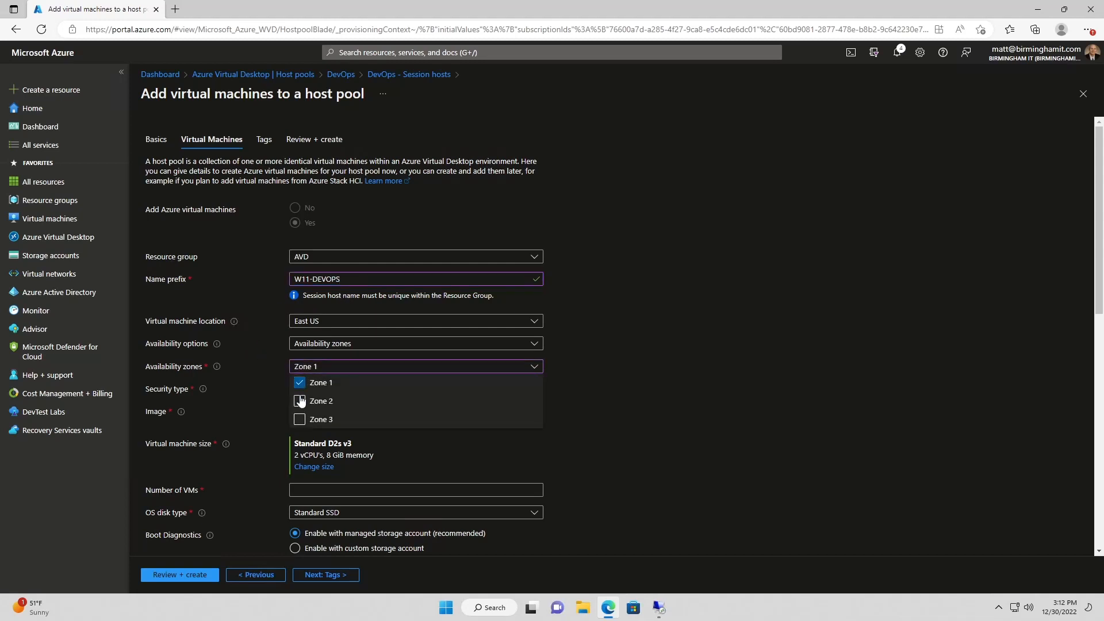
{"action": "left_click", "coordinate": [299, 401]}
{"action": "left_click", "coordinate": [299, 419]}
{"action": "left_click", "coordinate": [240, 384]}
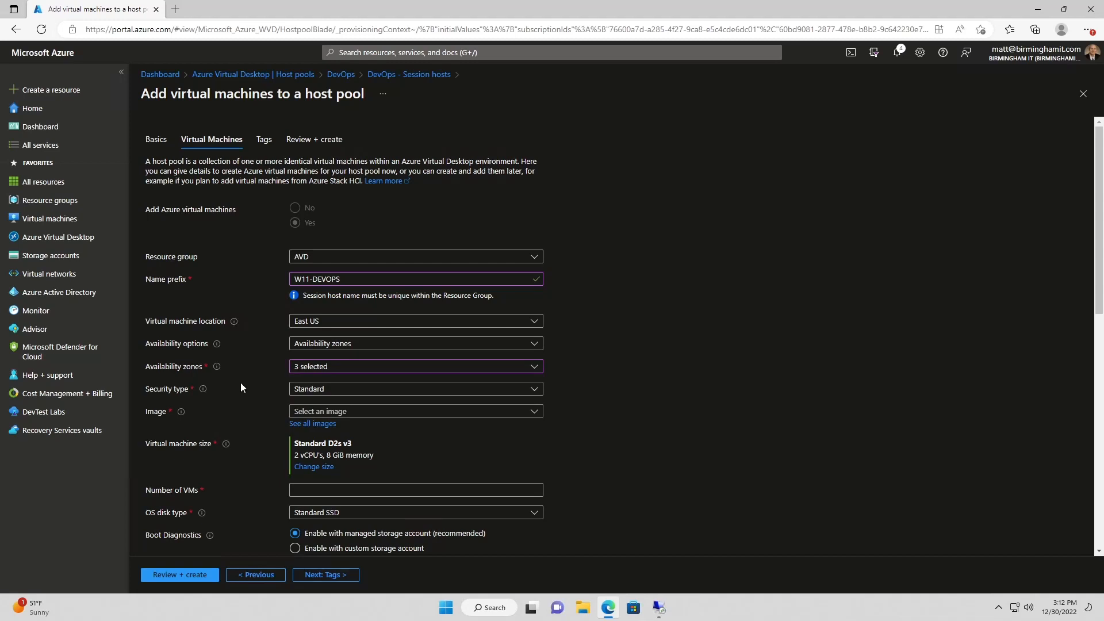
Choose the Windows 11 Enterprise multi-session + Microsoft 365 Apps, version 22H2 image
{"action": "left_click", "coordinate": [318, 413]}
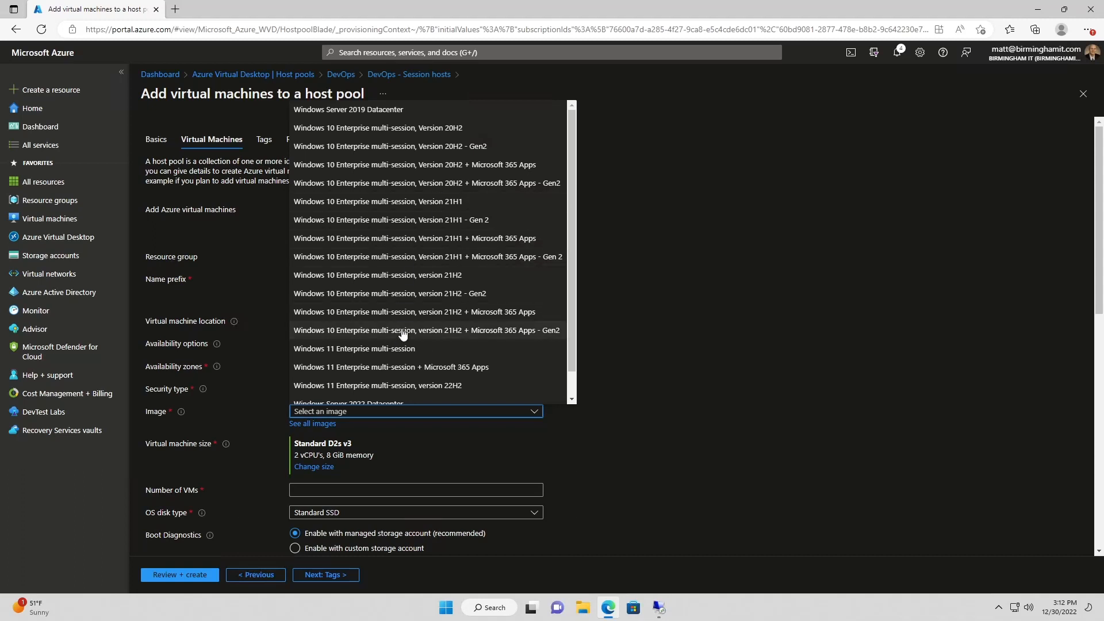
{"action": "scroll", "coordinate": [482, 327], "scroll_direction": "down", "scroll_amount": 1}
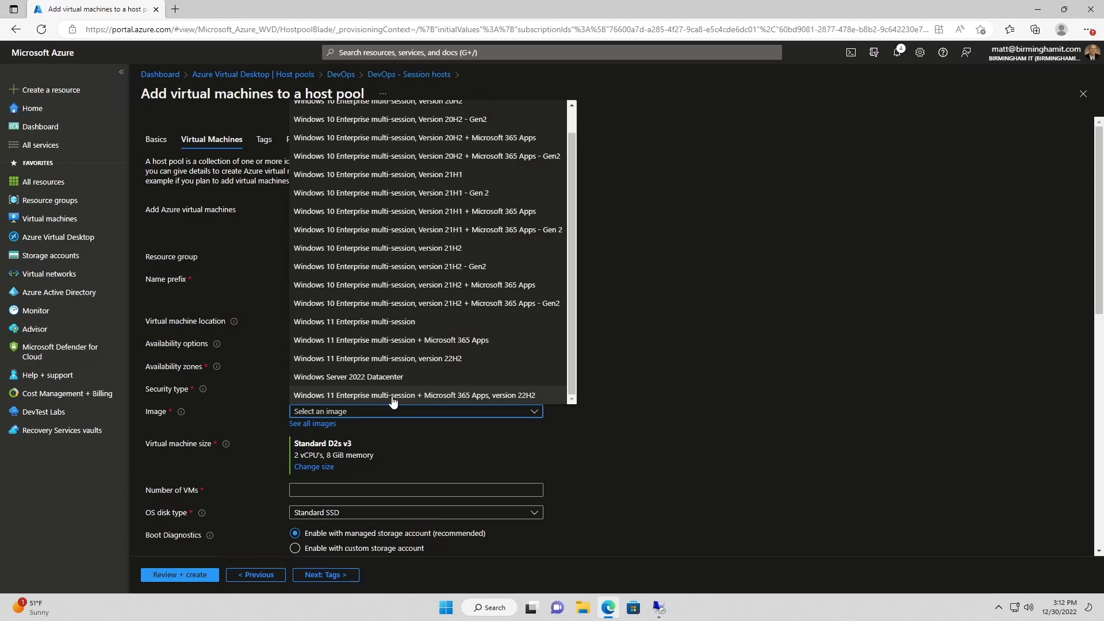
{"action": "left_click", "coordinate": [435, 396]}
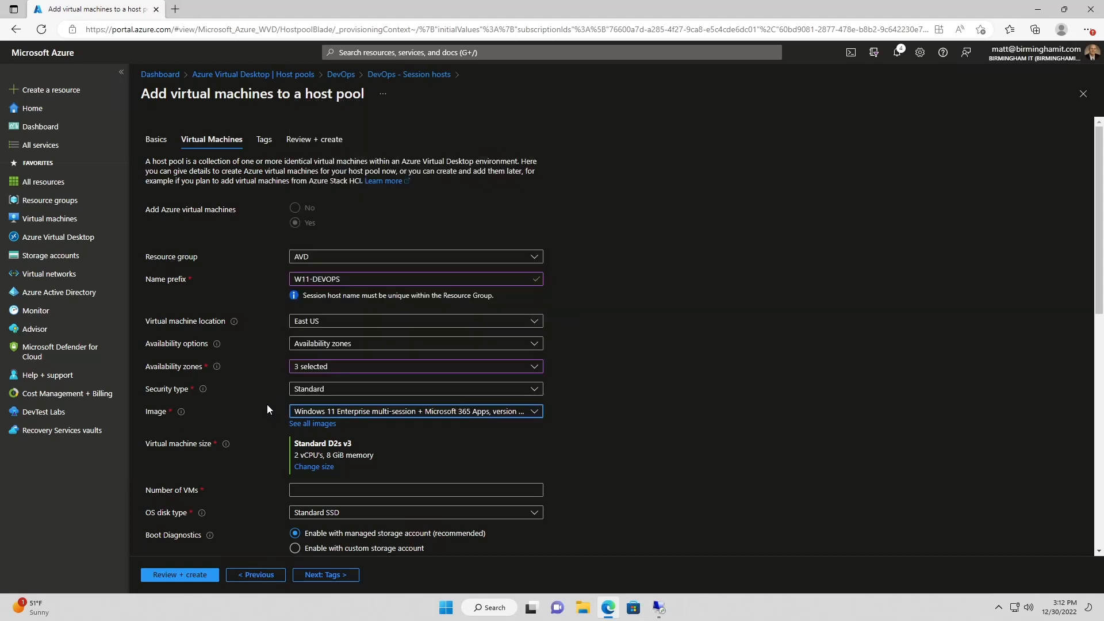
{"action": "scroll", "coordinate": [266, 404], "scroll_direction": "down", "scroll_amount": 1}
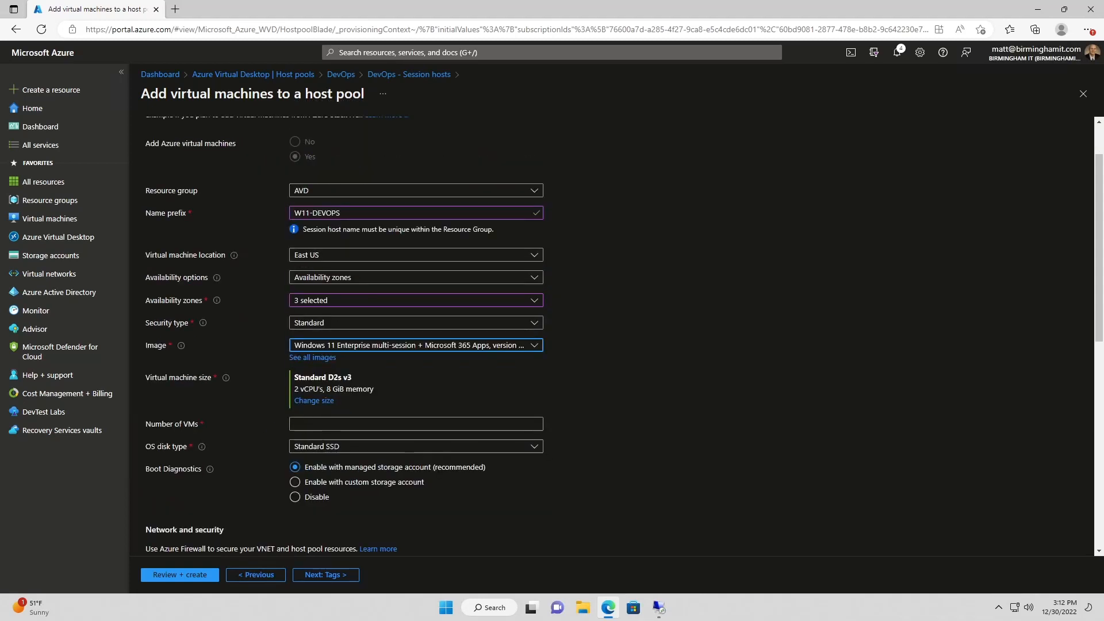
Set the VM size to Standard D2ads_v5 (2 vCPUs, 8 GiB) from the D-Series v5 list
{"action": "left_click", "coordinate": [314, 402]}
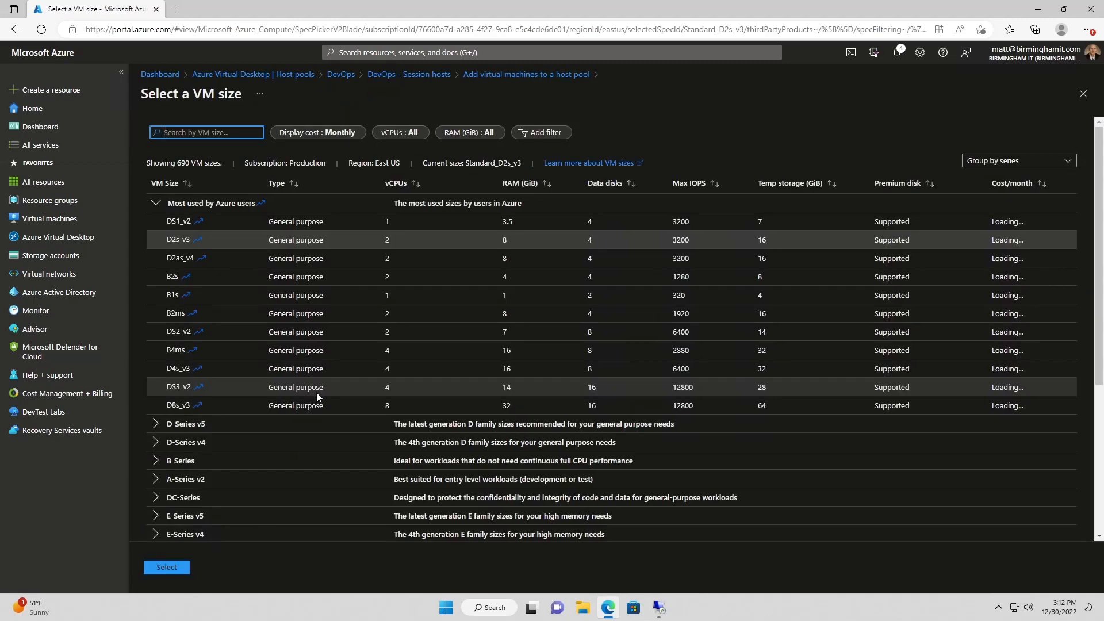
{"action": "left_click", "coordinate": [155, 425]}
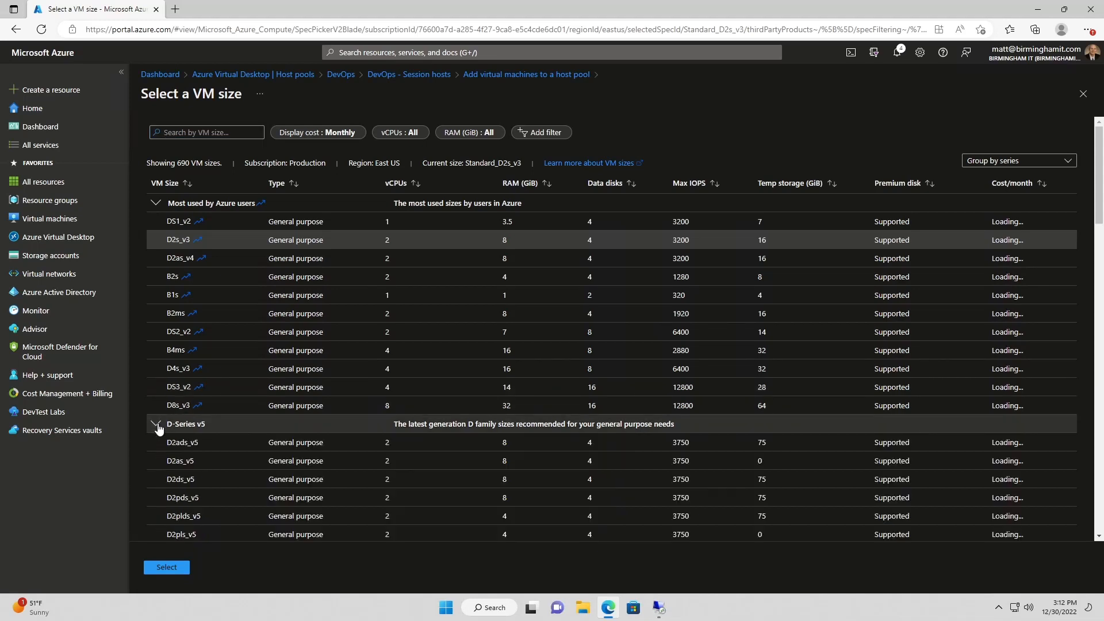
{"action": "left_click", "coordinate": [208, 443]}
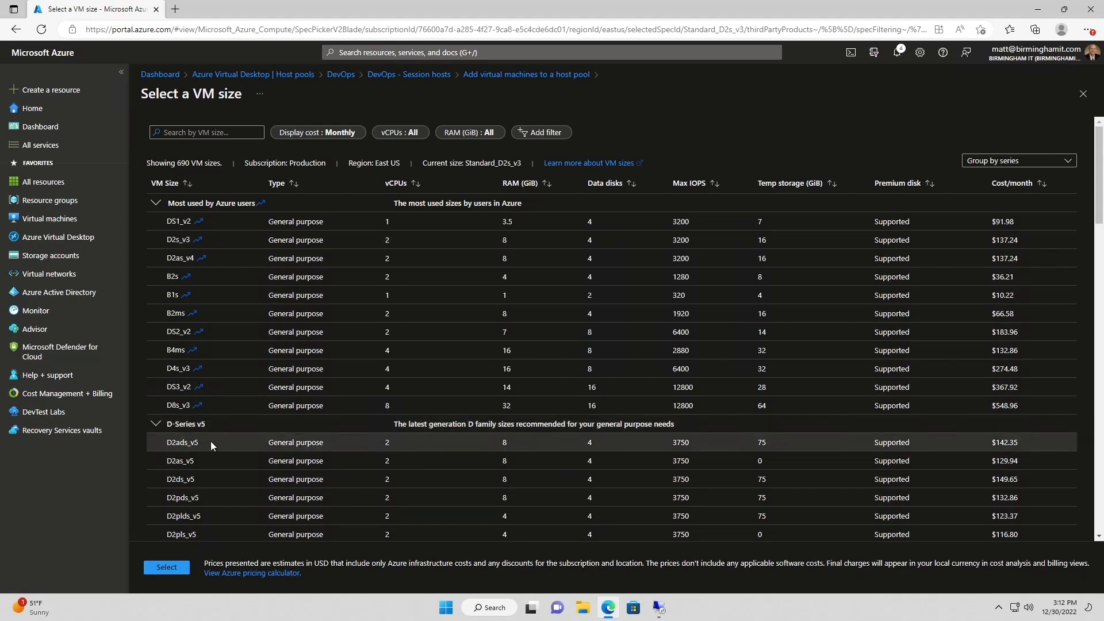
{"action": "left_click", "coordinate": [171, 568]}
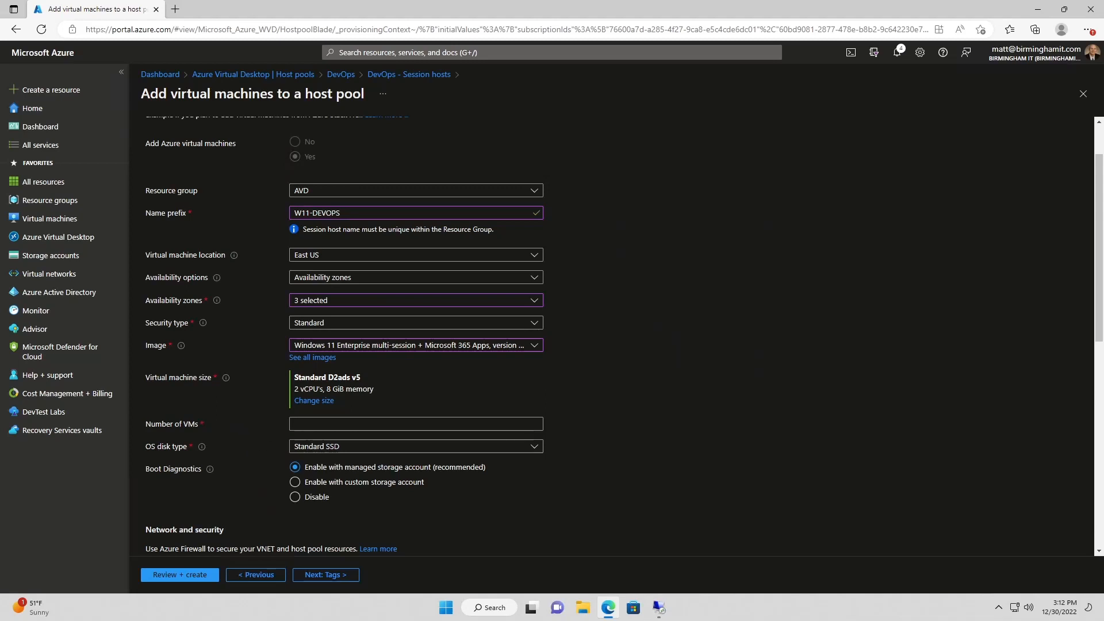
Set the number of VMs to 2 with Premium SSD OS disks
{"action": "left_click", "coordinate": [326, 424]}
{"action": "type", "text": "2"}
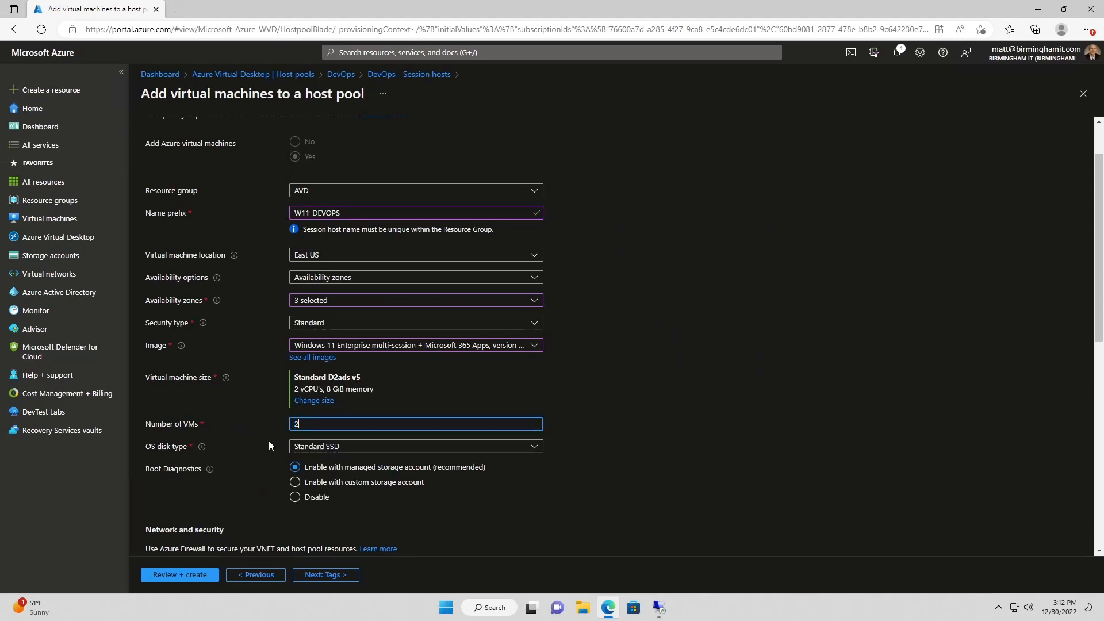
{"action": "left_click", "coordinate": [309, 447]}
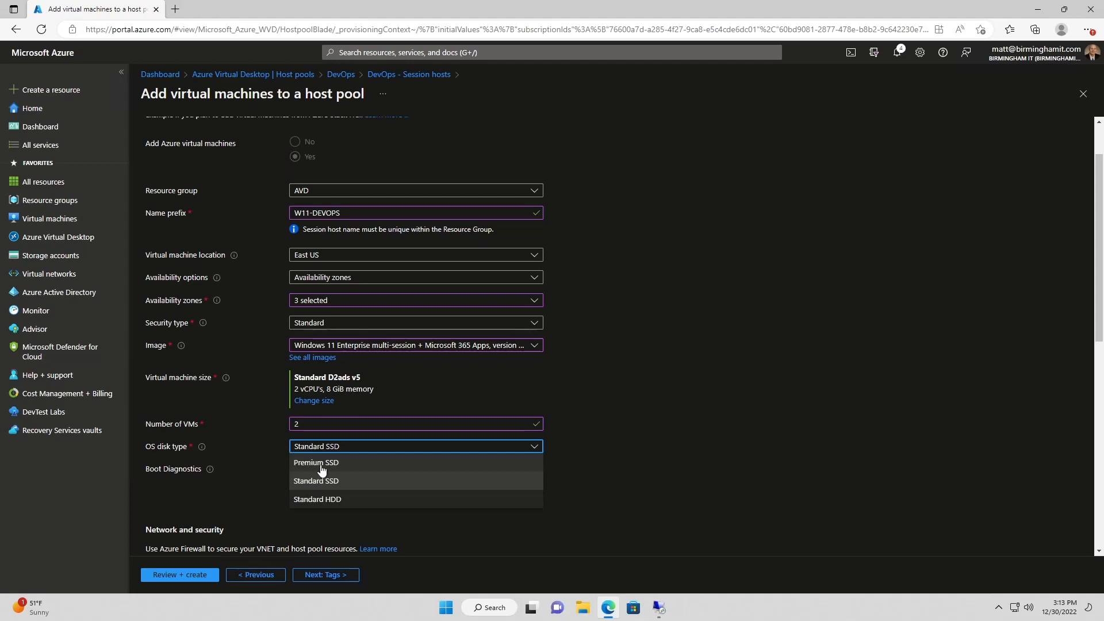
{"action": "left_click", "coordinate": [322, 469]}
{"action": "left_click", "coordinate": [328, 447]}
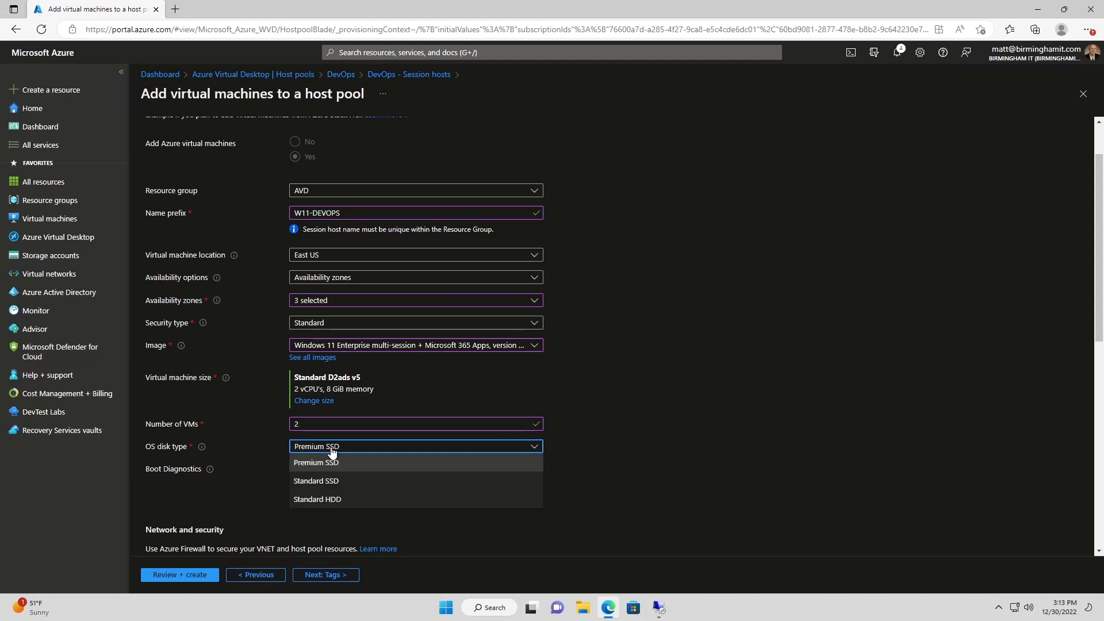
{"action": "left_click", "coordinate": [262, 454]}
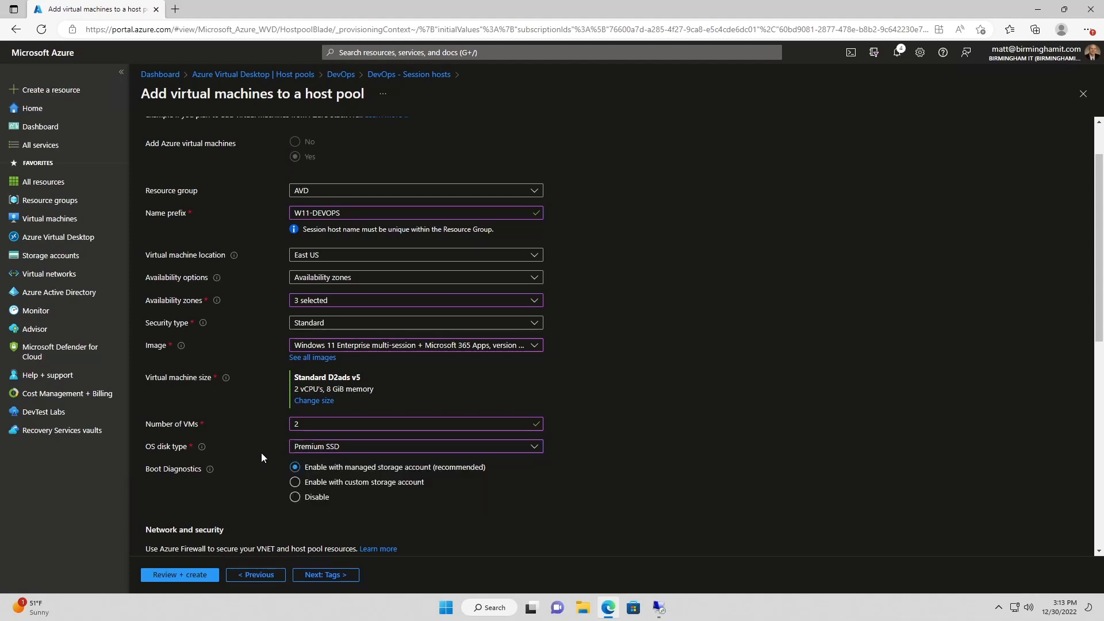
Attach the VMs to virtual network BIT-AZ-VNET and subnet AVD-SN (10.11.1.0/24)
{"action": "scroll", "coordinate": [257, 422], "scroll_direction": "down", "scroll_amount": 1}
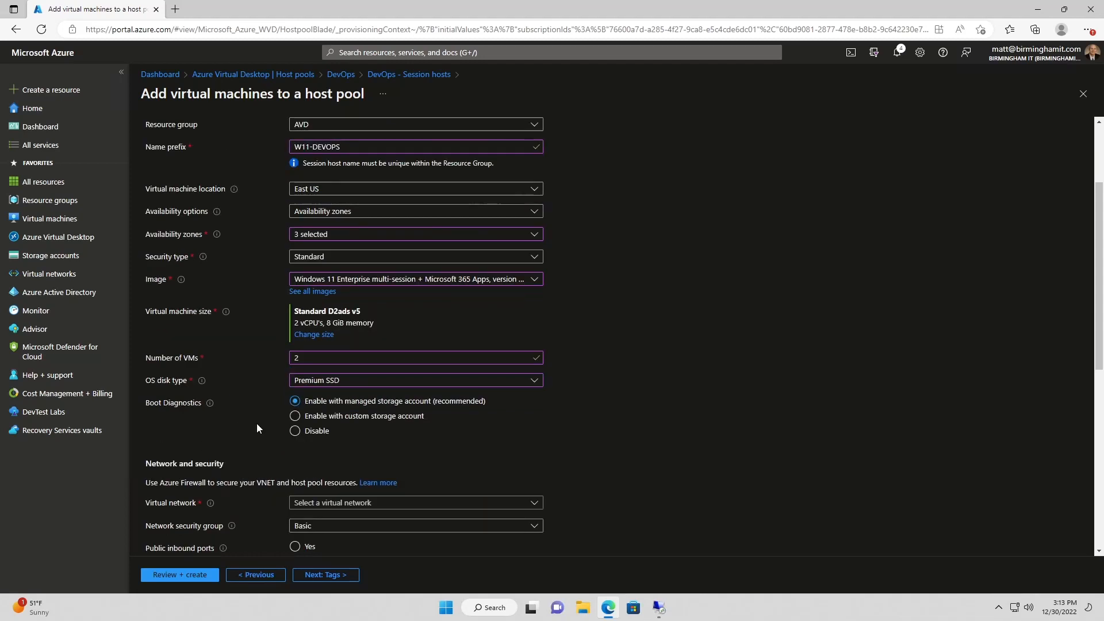
{"action": "scroll", "coordinate": [262, 458], "scroll_direction": "down", "scroll_amount": 1}
{"action": "left_click", "coordinate": [352, 441]}
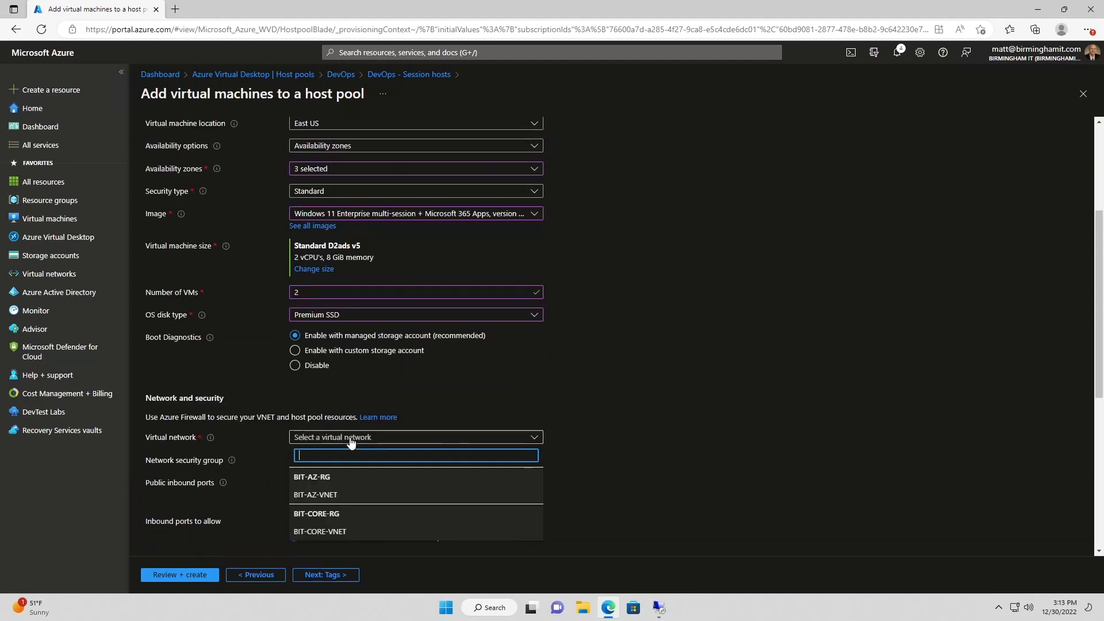
{"action": "left_click", "coordinate": [324, 532]}
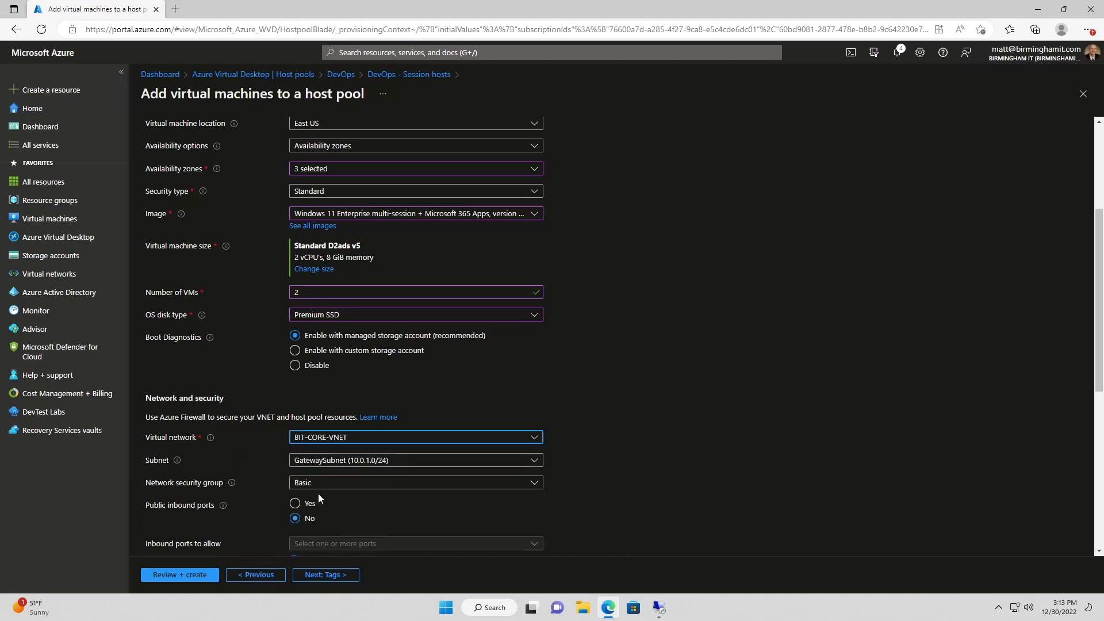
{"action": "left_click", "coordinate": [340, 460]}
{"action": "left_click", "coordinate": [341, 462]}
{"action": "left_click", "coordinate": [337, 439]}
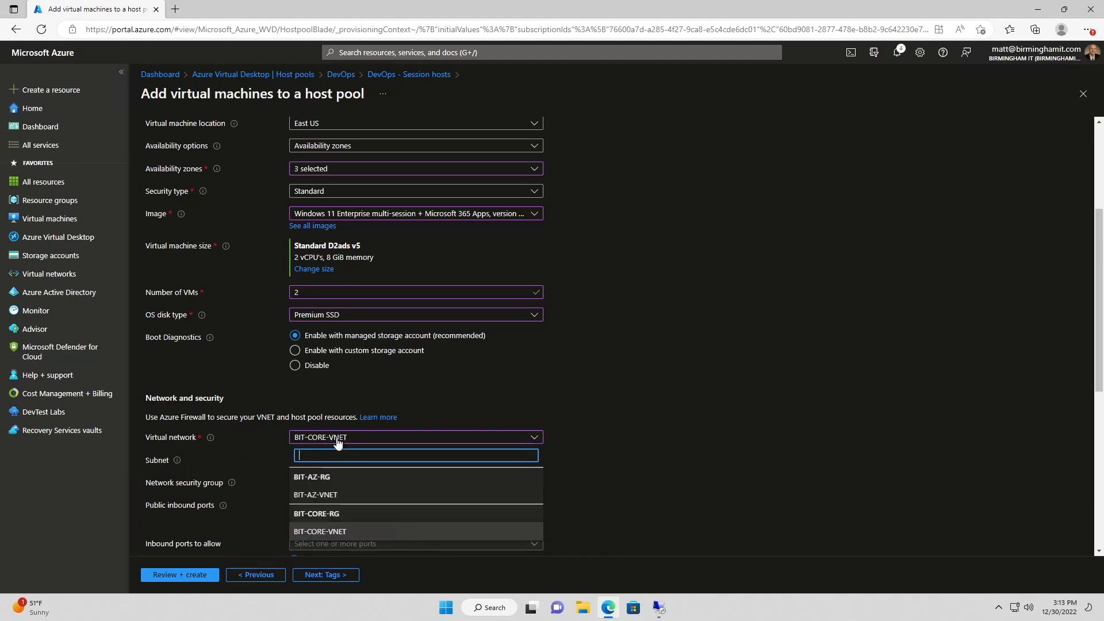
{"action": "left_click", "coordinate": [321, 495]}
{"action": "left_click", "coordinate": [338, 462]}
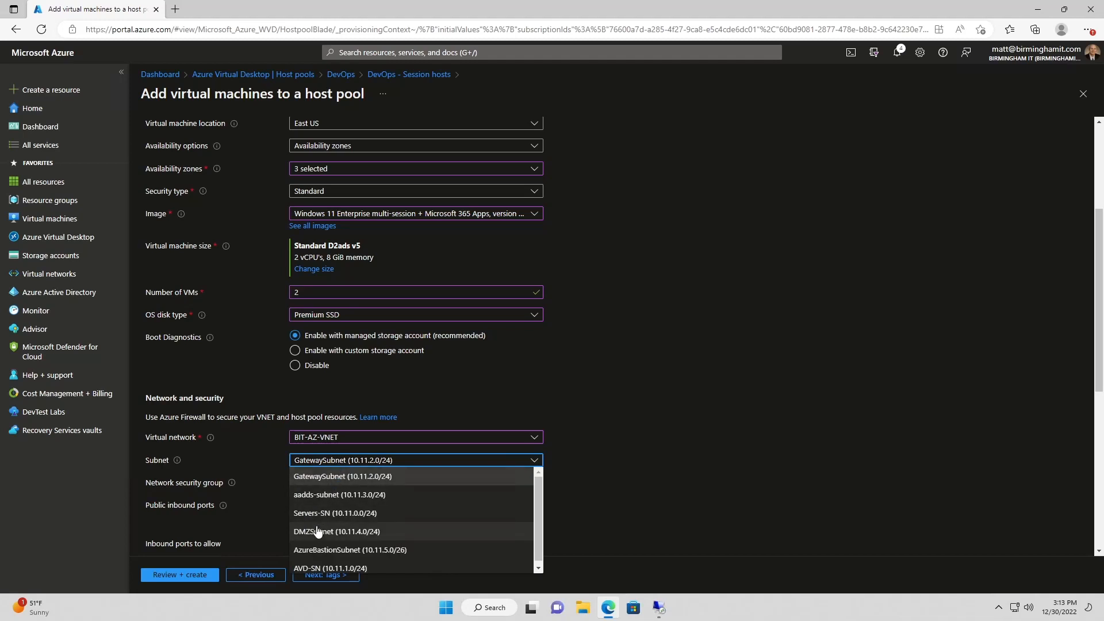
{"action": "left_click", "coordinate": [325, 568]}
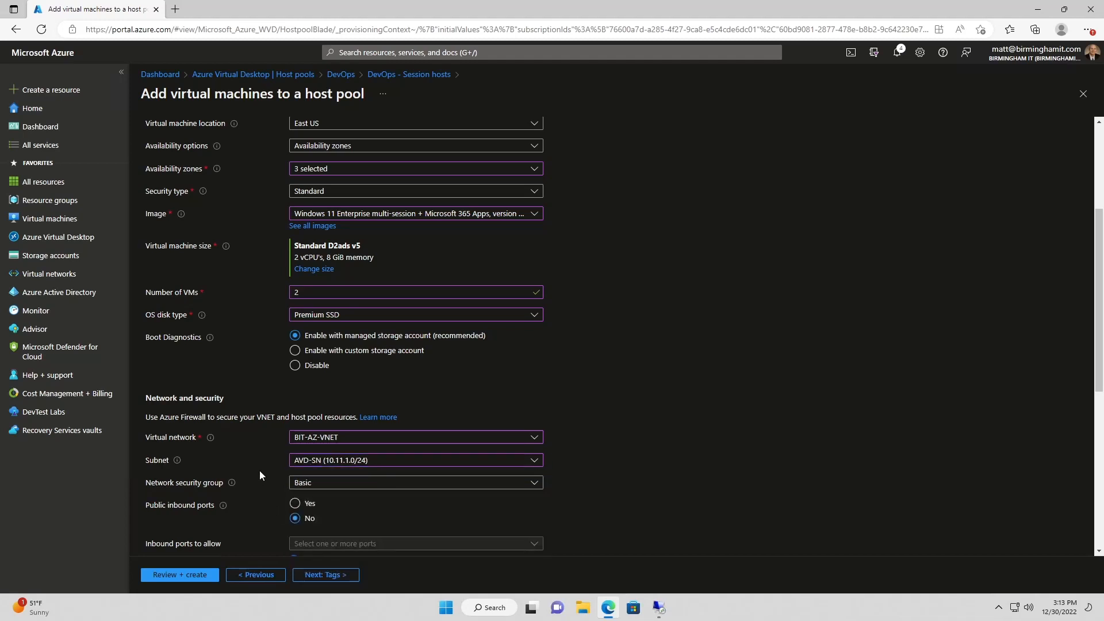
{"action": "scroll", "coordinate": [260, 470], "scroll_direction": "down", "scroll_amount": 1}
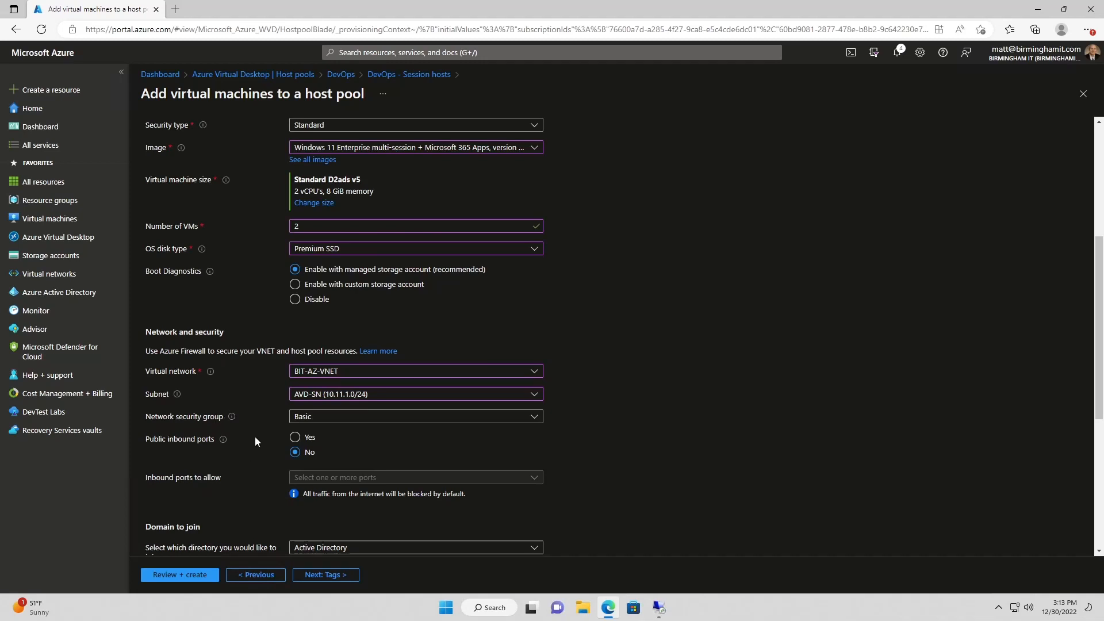
{"action": "scroll", "coordinate": [255, 441], "scroll_direction": "down", "scroll_amount": 1}
{"action": "scroll", "coordinate": [256, 441], "scroll_direction": "down", "scroll_amount": 1}
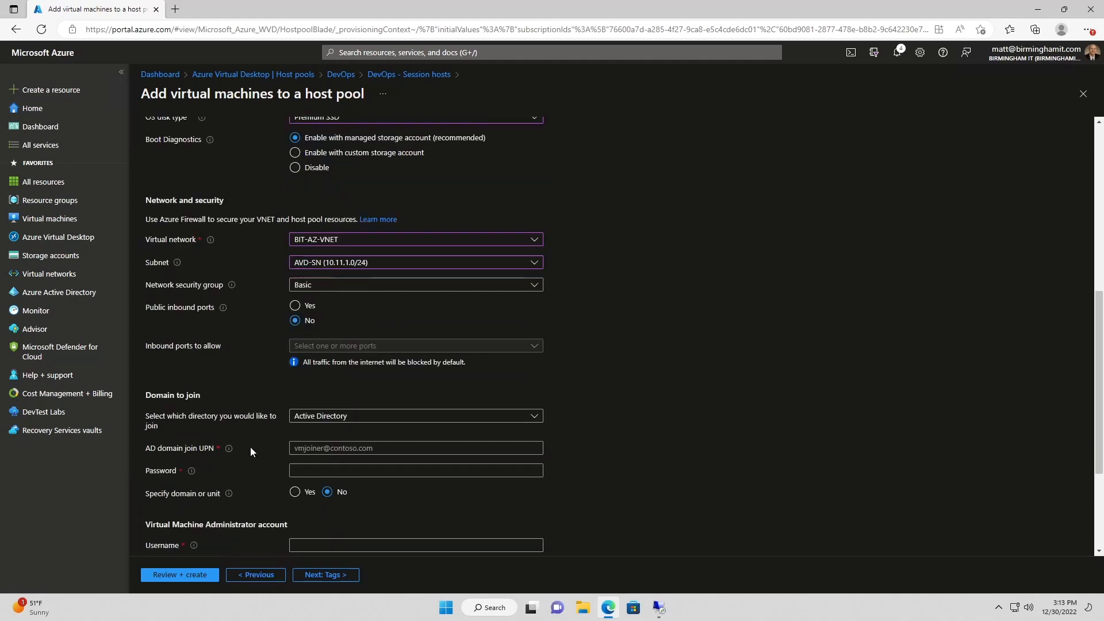
Keep Active Directory as the join directory and enter the domain-join account e-mail and password
{"action": "left_click", "coordinate": [350, 421]}
{"action": "left_click", "coordinate": [362, 424]}
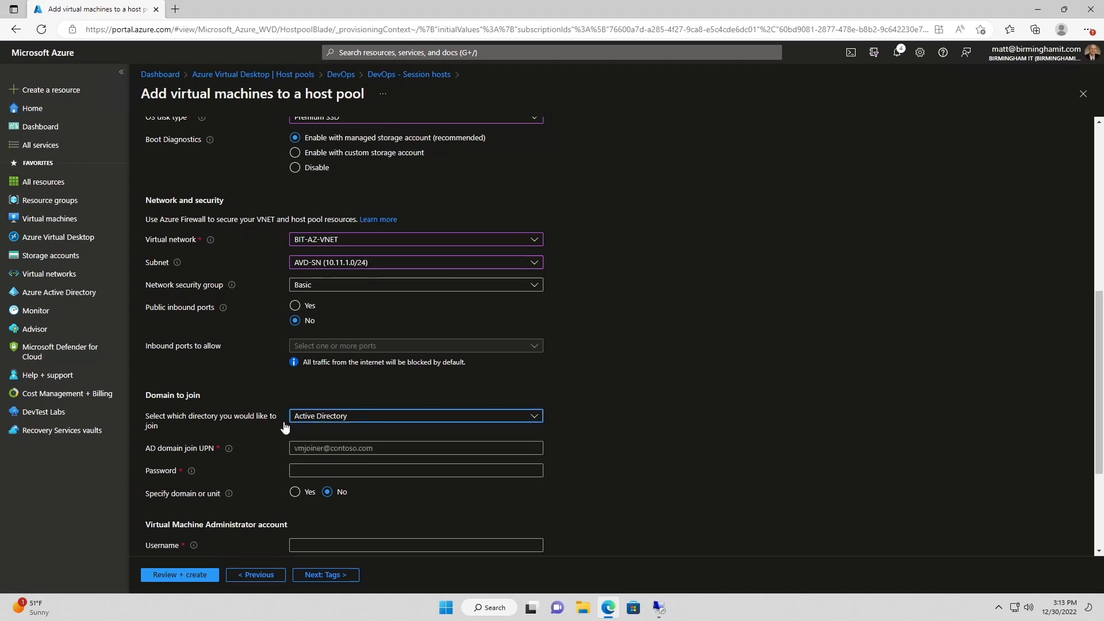
{"action": "left_click", "coordinate": [304, 444]}
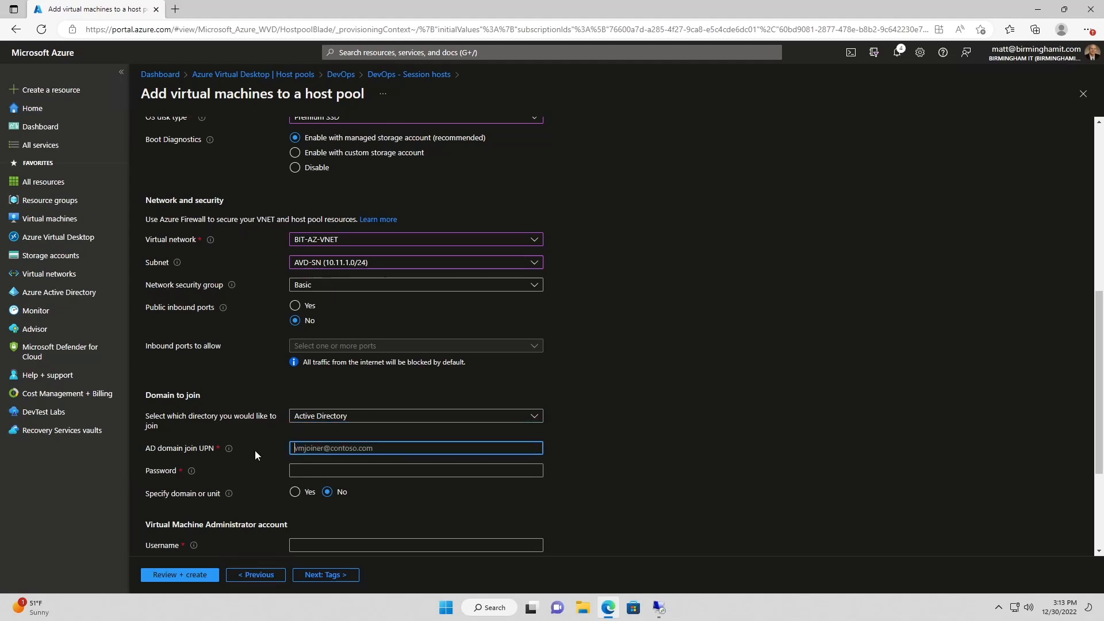
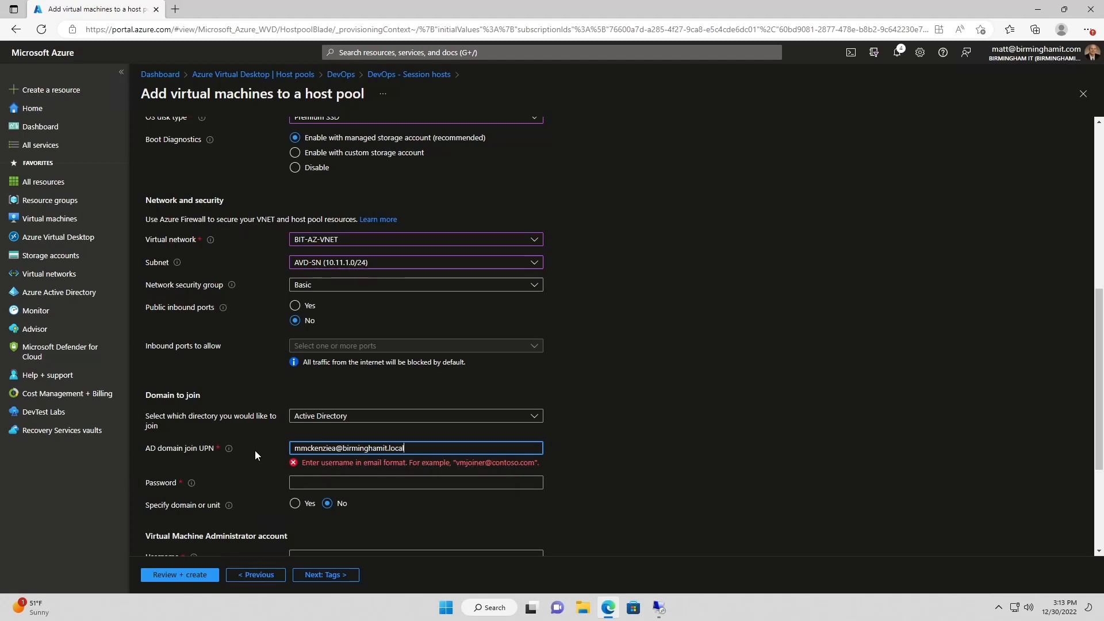
{"action": "key", "text": "Tab"}
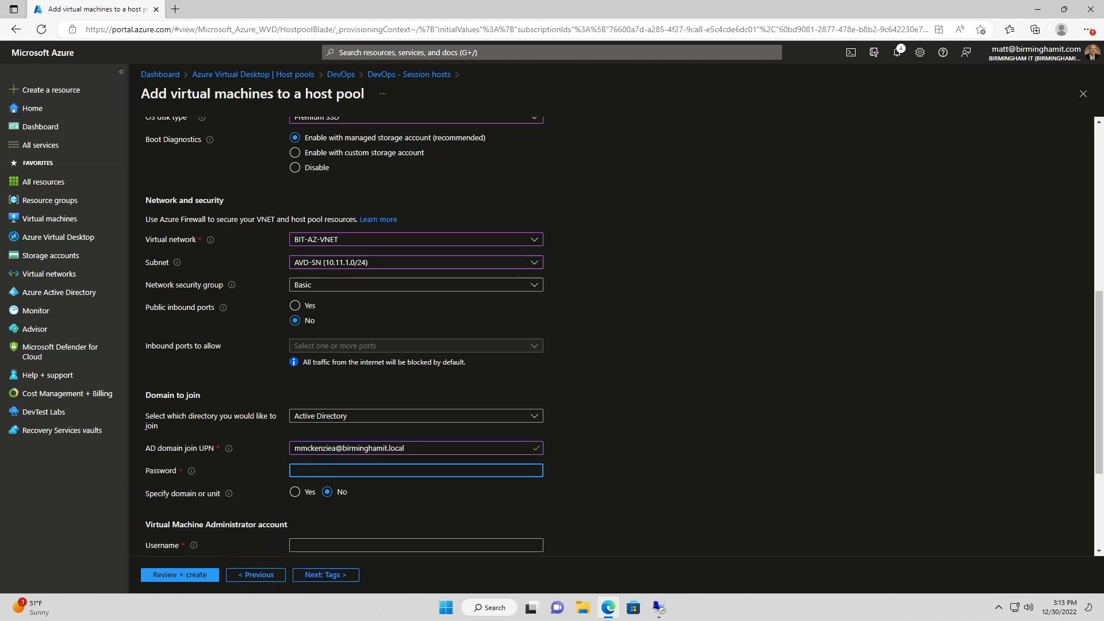
{"action": "scroll", "coordinate": [245, 470], "scroll_direction": "down", "scroll_amount": 1}
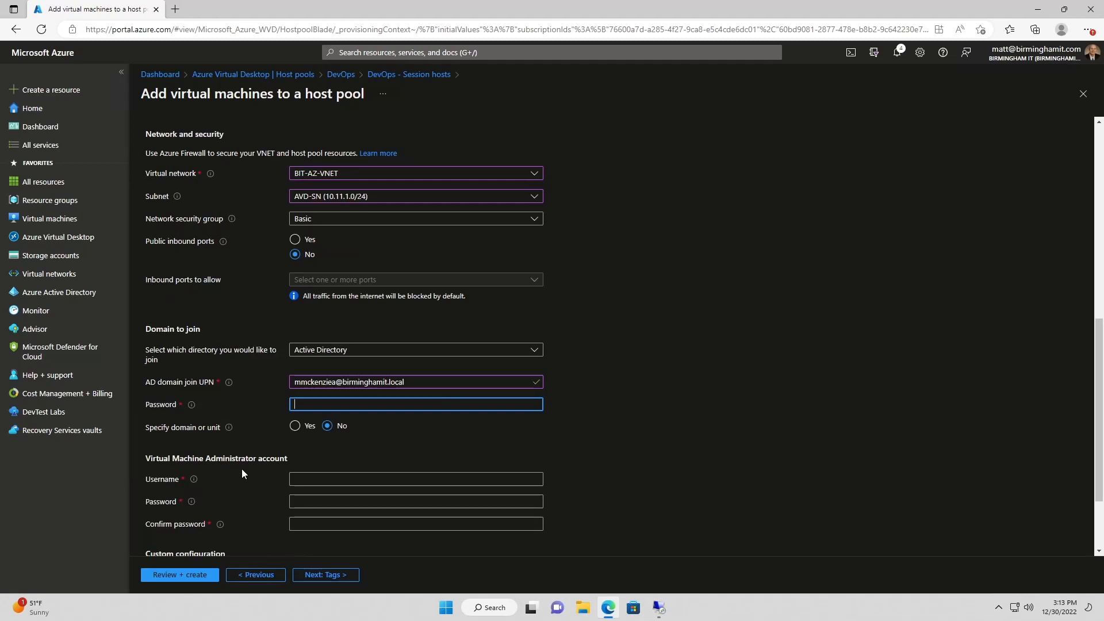
{"action": "type", "text": "*********"}
Set the local administrator username to pcadmin and enter and confirm its password
{"action": "left_click", "coordinate": [368, 479]}
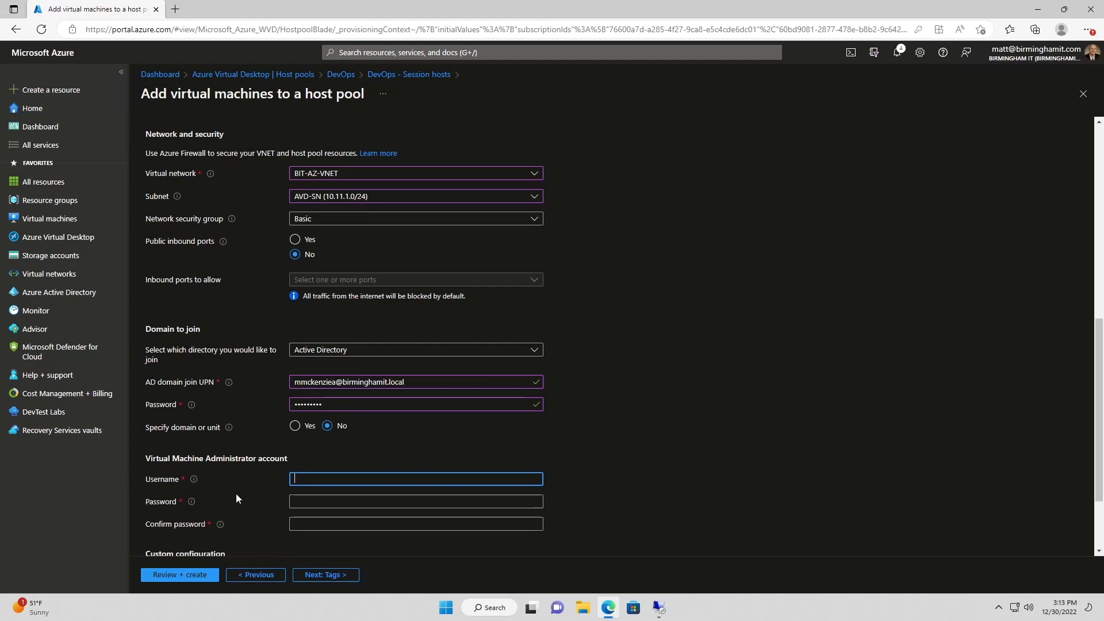
{"action": "type", "text": "pcadmin"}
{"action": "key", "text": "Tab"}
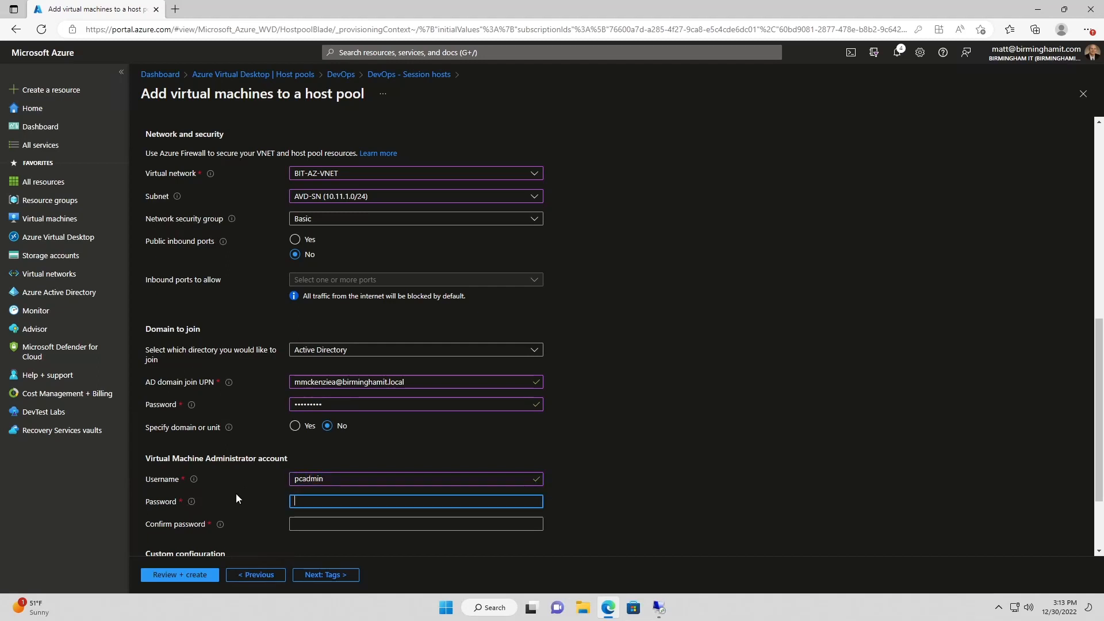
{"action": "type", "text": "**************"}
{"action": "key", "text": "Tab"}
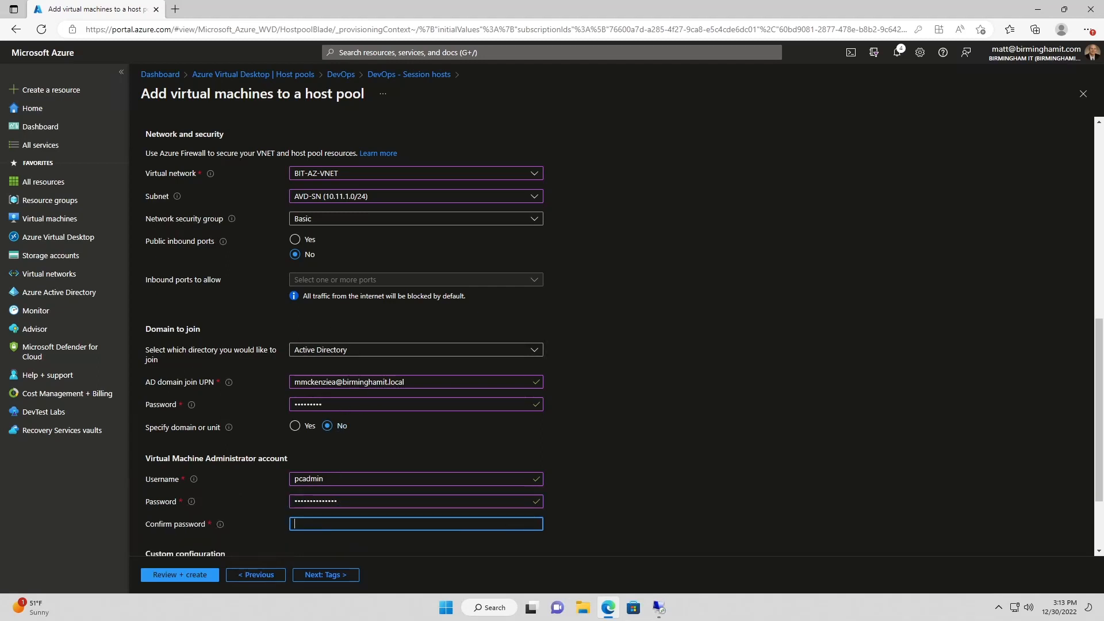
{"action": "type", "text": "**************"}
{"action": "scroll", "coordinate": [240, 491], "scroll_direction": "down", "scroll_amount": 1}
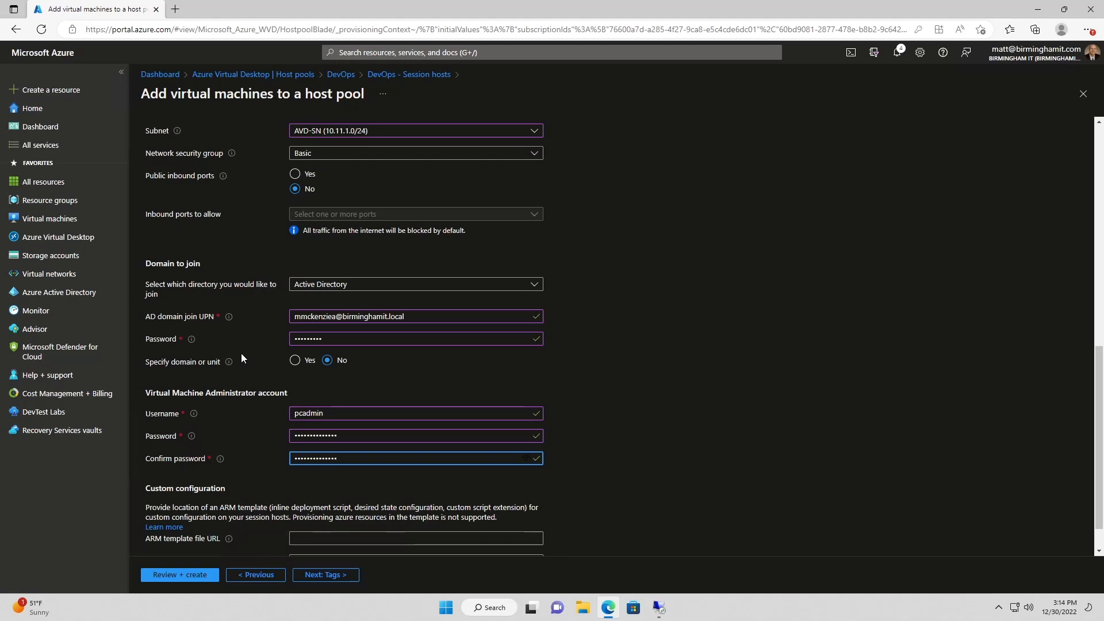
{"action": "scroll", "coordinate": [242, 354], "scroll_direction": "down", "scroll_amount": 1}
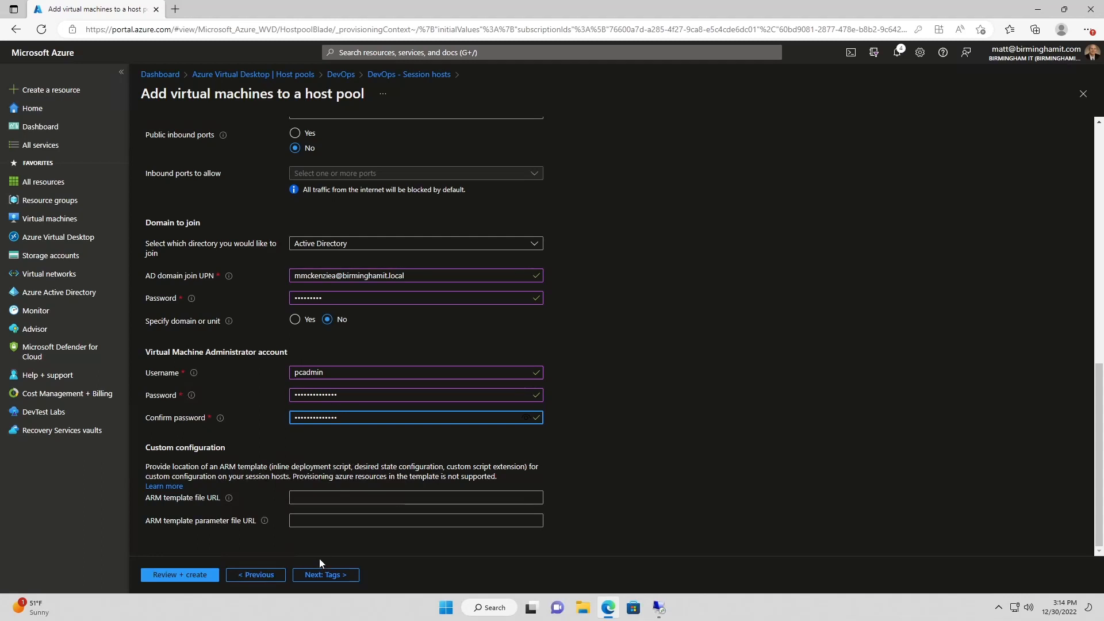
{"action": "scroll", "coordinate": [213, 501], "scroll_direction": "up", "scroll_amount": 7}
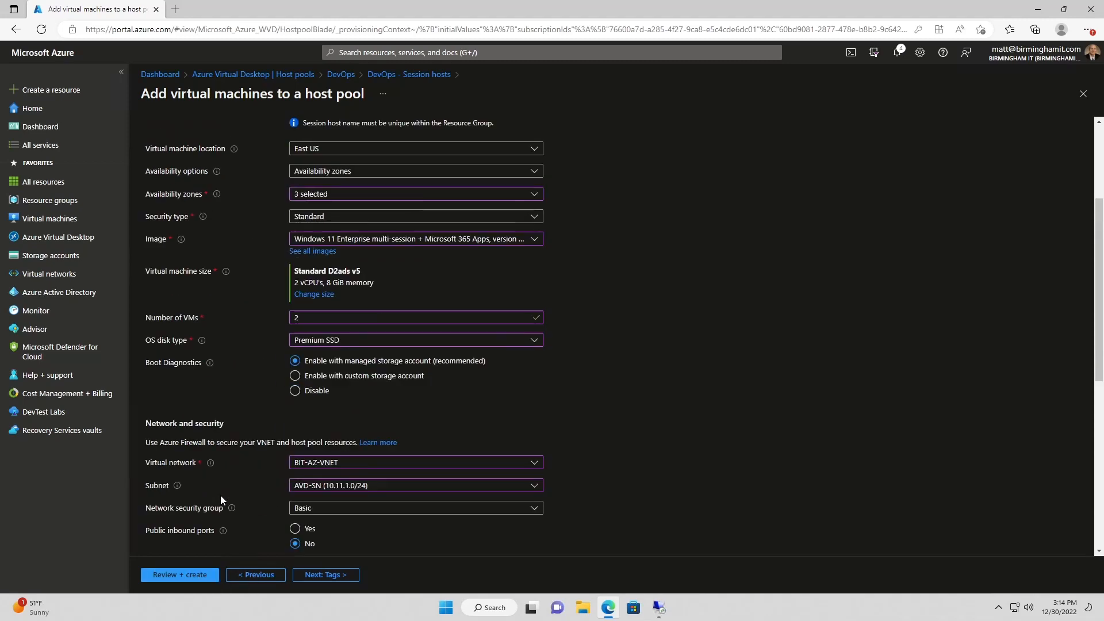
{"action": "scroll", "coordinate": [220, 495], "scroll_direction": "down", "scroll_amount": 7}
Advance to Review + create and open the failed validation's standardDADSv5Family cores QuotaExceeded error details
{"action": "left_click", "coordinate": [333, 575]}
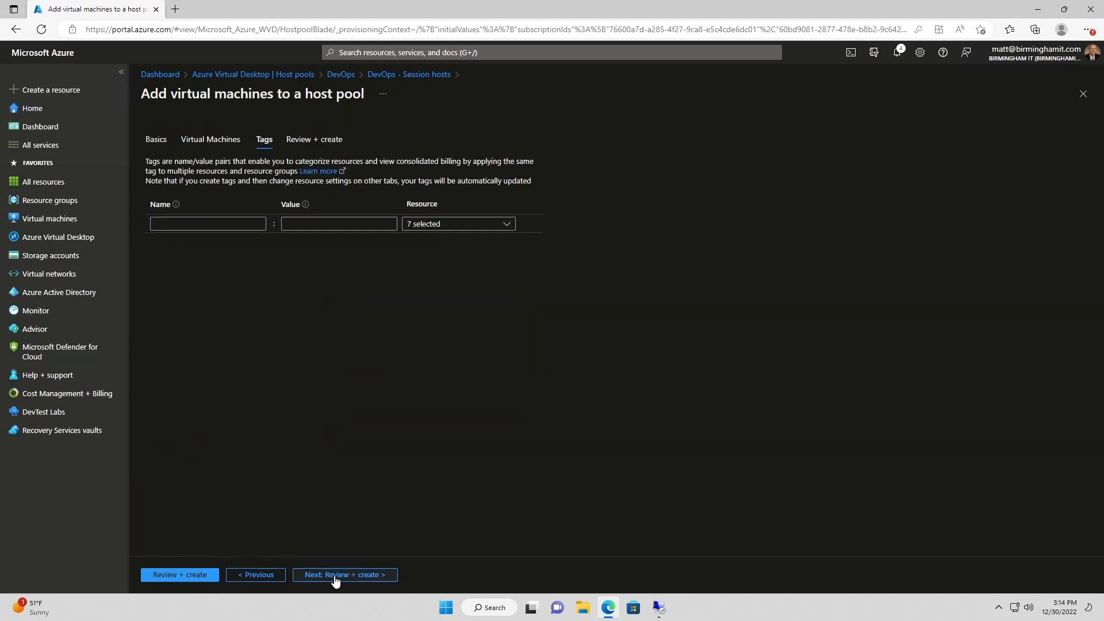
{"action": "left_click", "coordinate": [335, 576]}
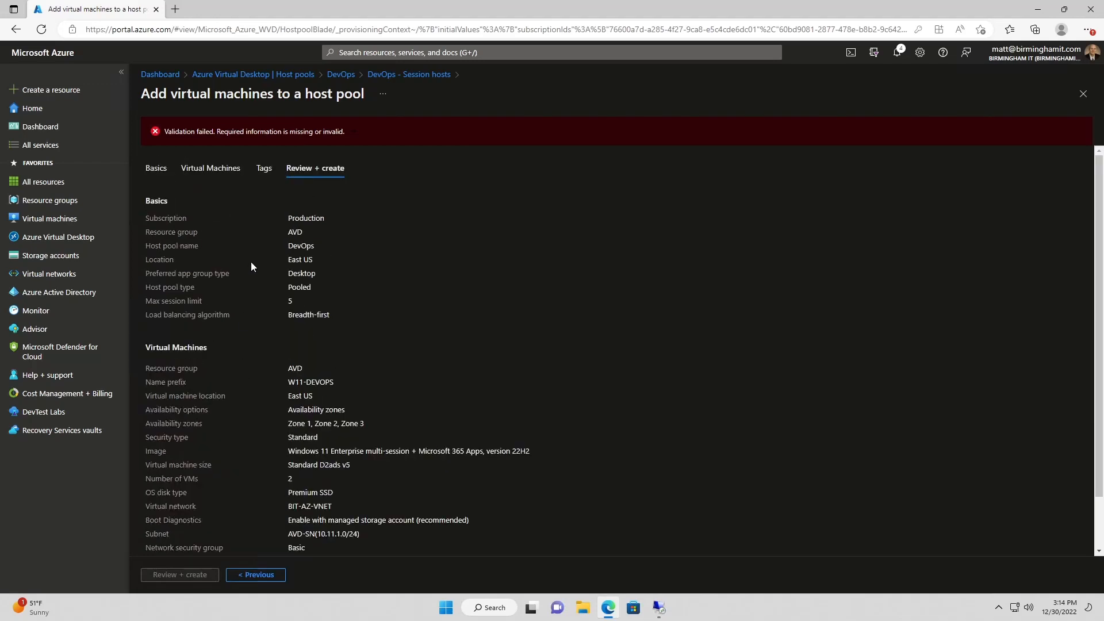
{"action": "left_click", "coordinate": [264, 137]}
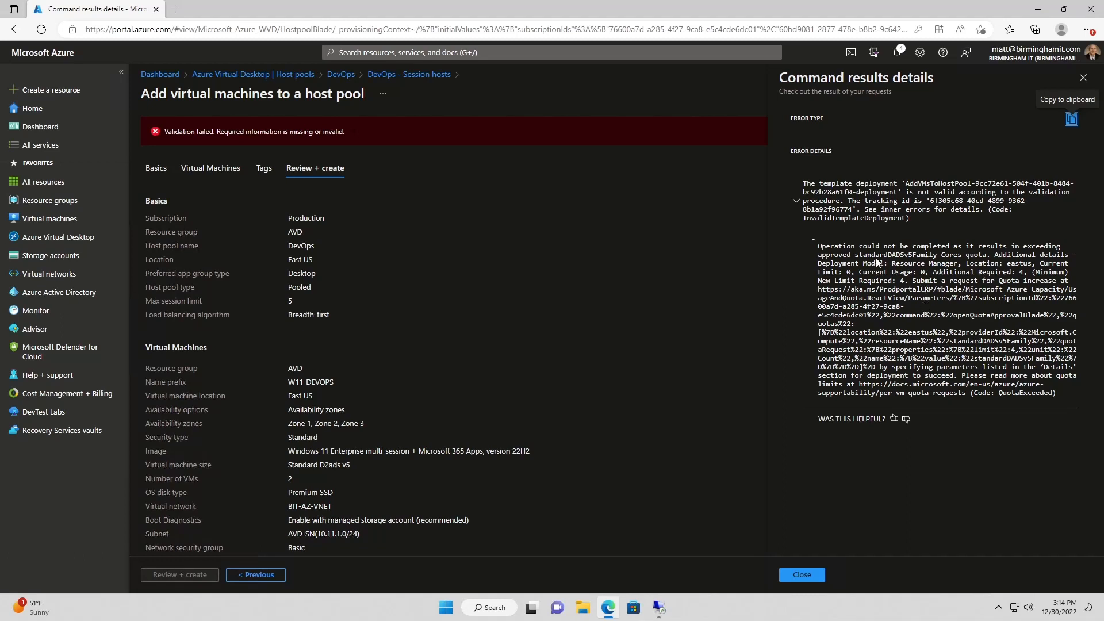
Change the session host VM size to Standard F4s v2 and rerun Review + create validation
{"action": "left_click", "coordinate": [1083, 77]}
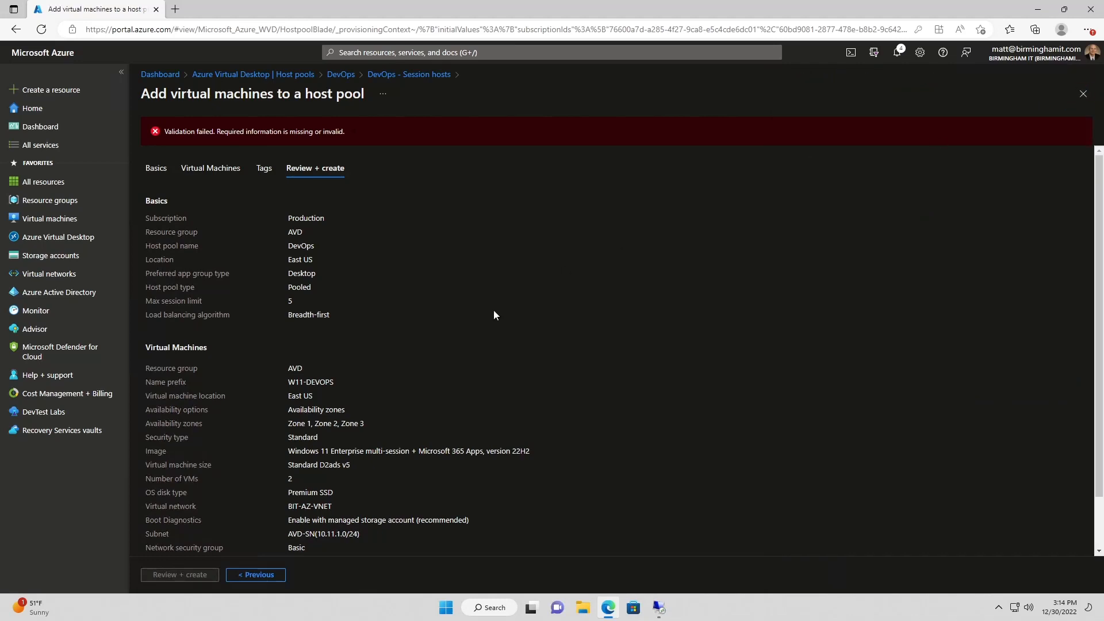
{"action": "left_click", "coordinate": [264, 575]}
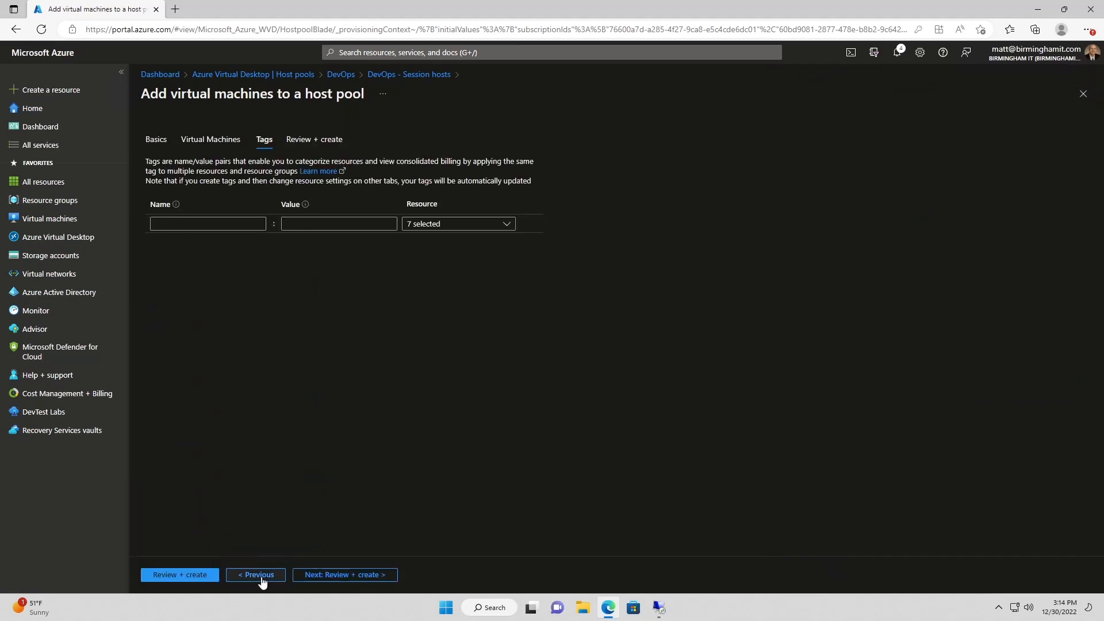
{"action": "left_click", "coordinate": [261, 577]}
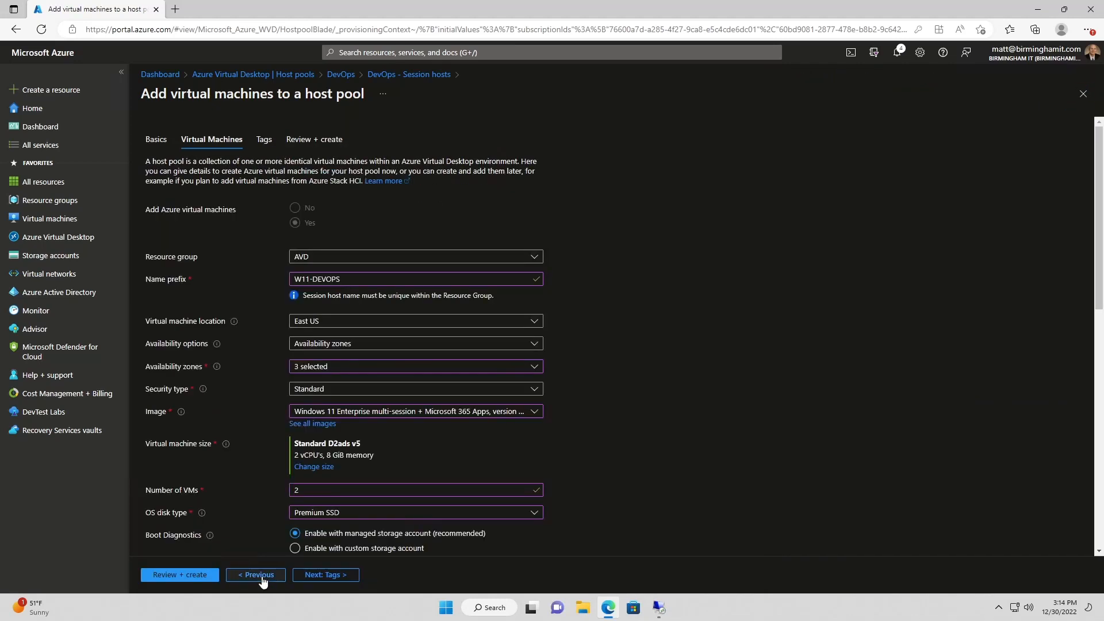
{"action": "left_click", "coordinate": [313, 466]}
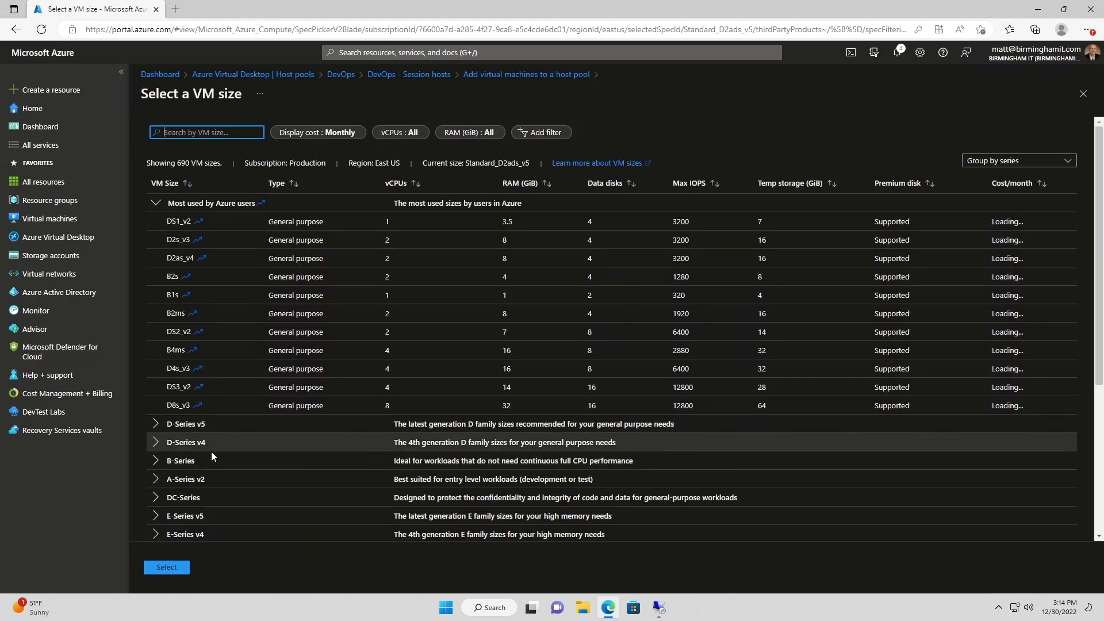
{"action": "scroll", "coordinate": [210, 466], "scroll_direction": "down", "scroll_amount": 2}
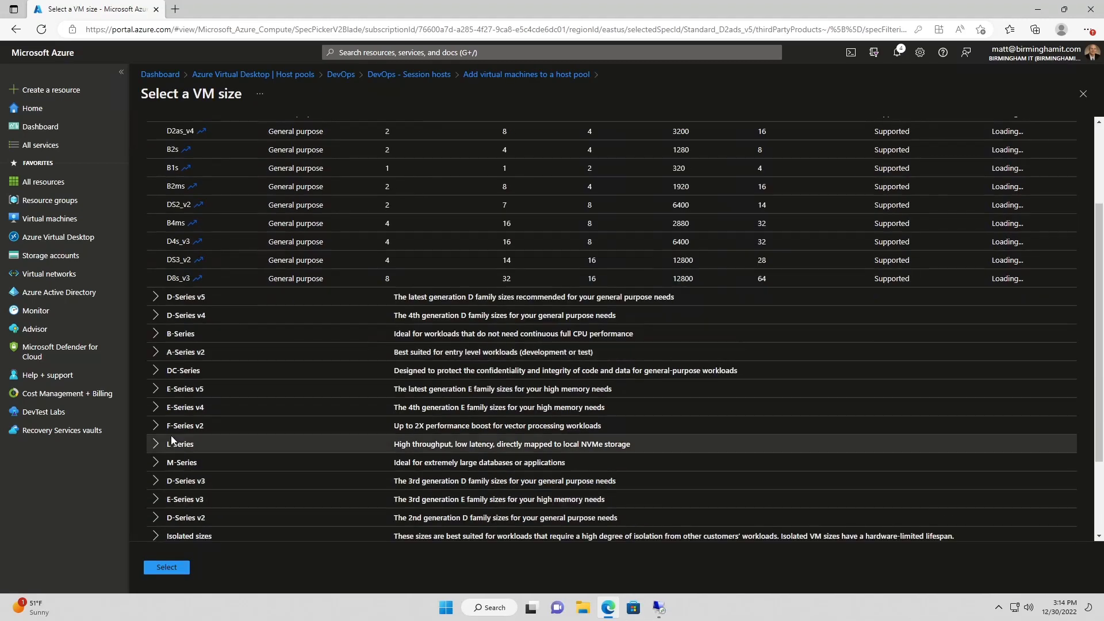
{"action": "scroll", "coordinate": [171, 440], "scroll_direction": "down", "scroll_amount": 2}
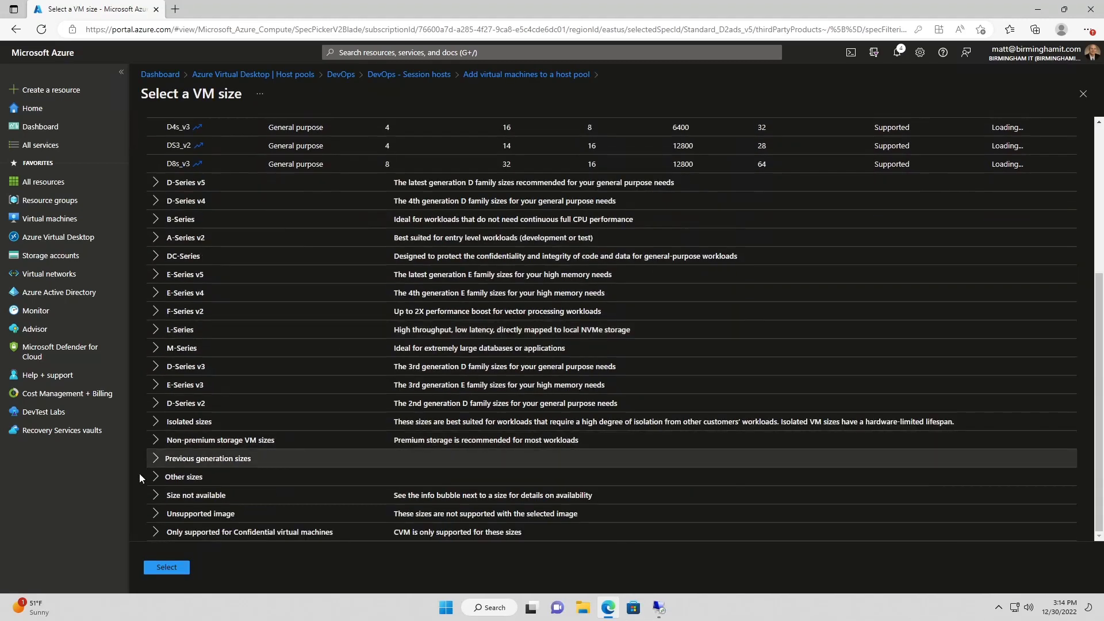
{"action": "left_click", "coordinate": [155, 313]}
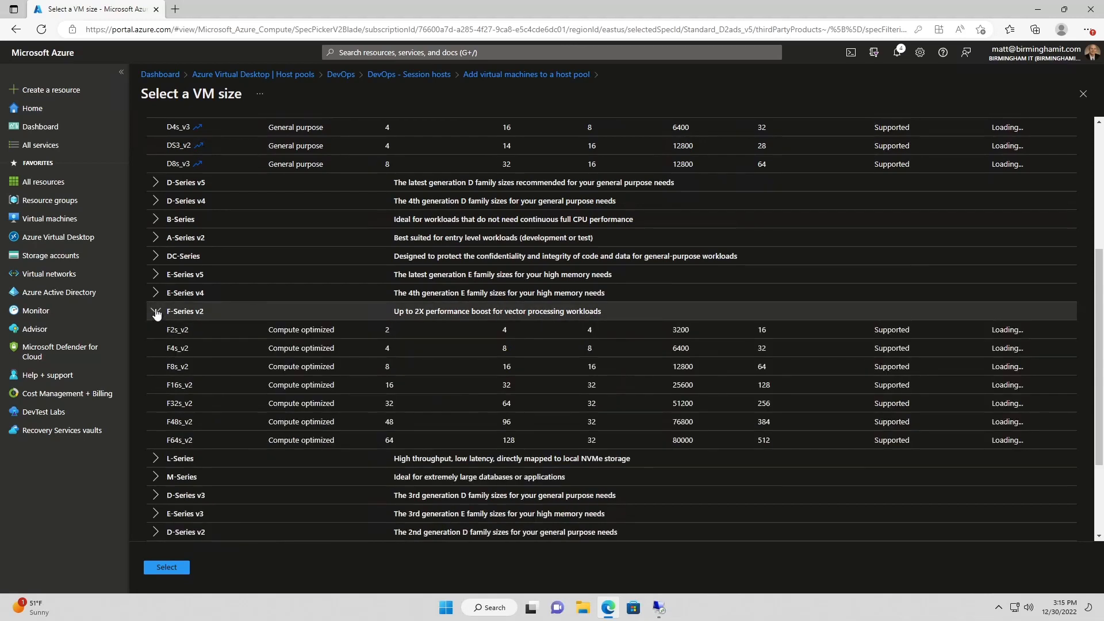
{"action": "left_click", "coordinate": [201, 350]}
{"action": "left_click", "coordinate": [167, 568]}
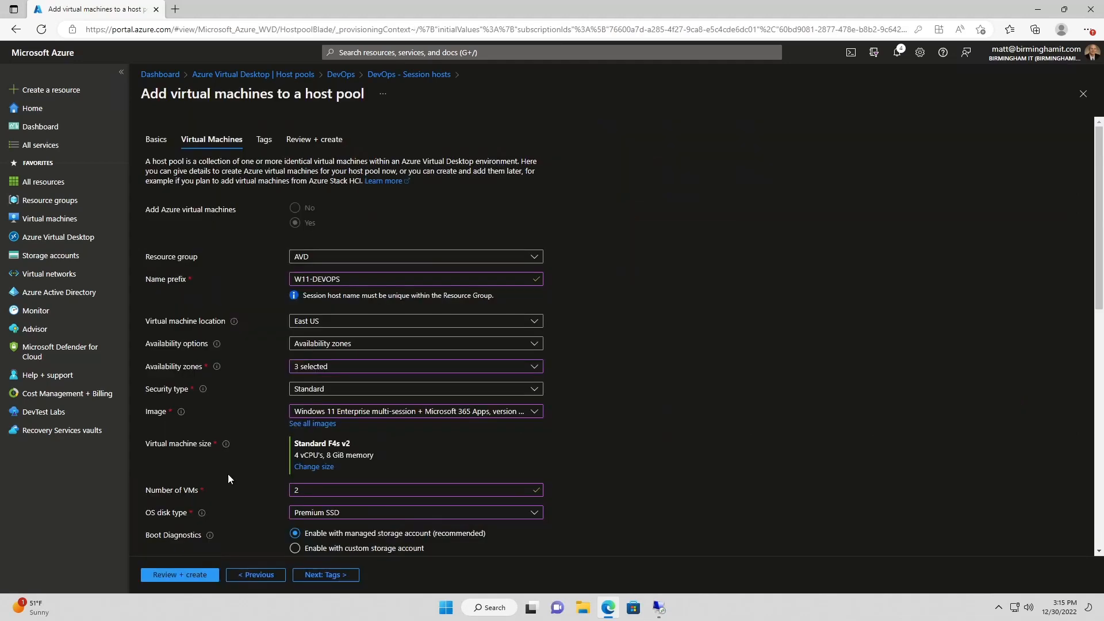
{"action": "scroll", "coordinate": [229, 464], "scroll_direction": "down", "scroll_amount": 5}
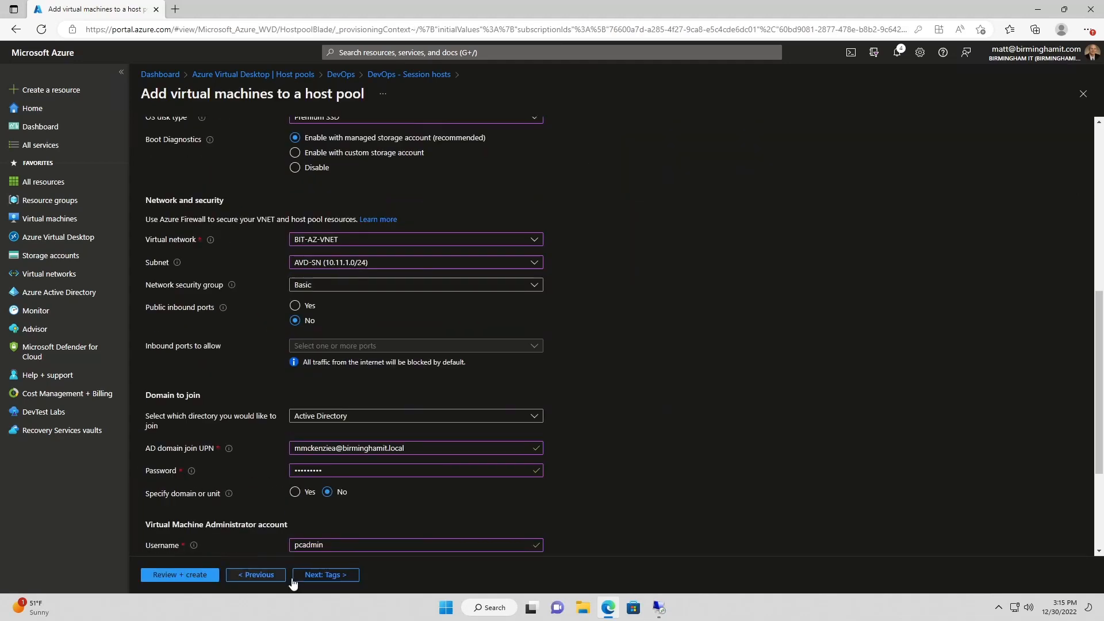
{"action": "left_click", "coordinate": [195, 575]}
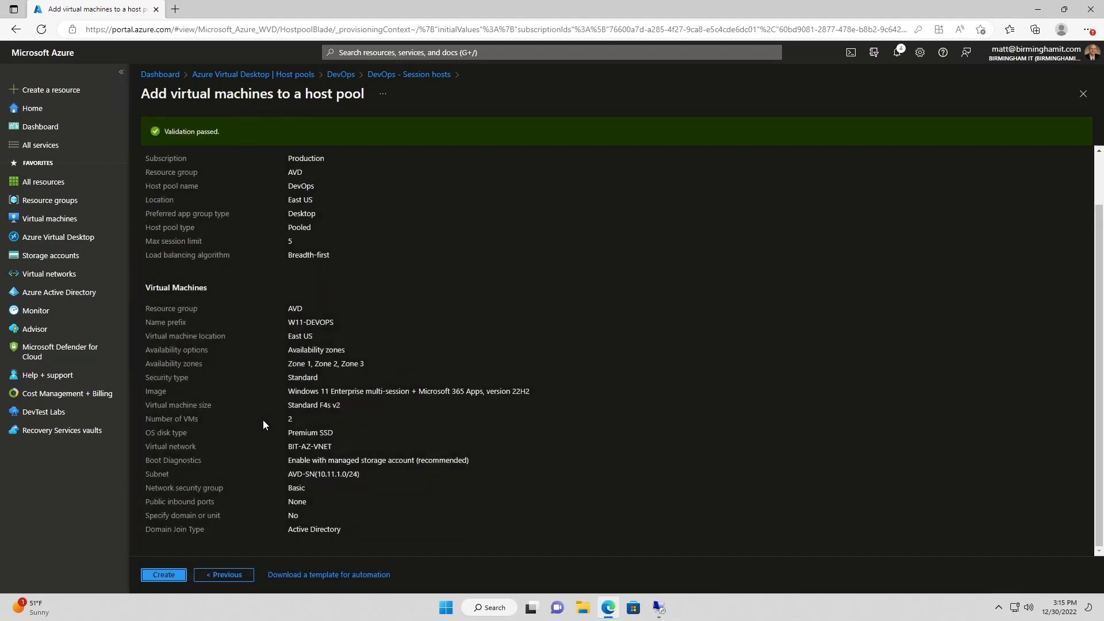
Deploy the session hosts and view the DevOps pool's W11-DEVOPS-0 and W11-DEVOPS-1 session hosts
{"action": "left_click", "coordinate": [163, 575]}
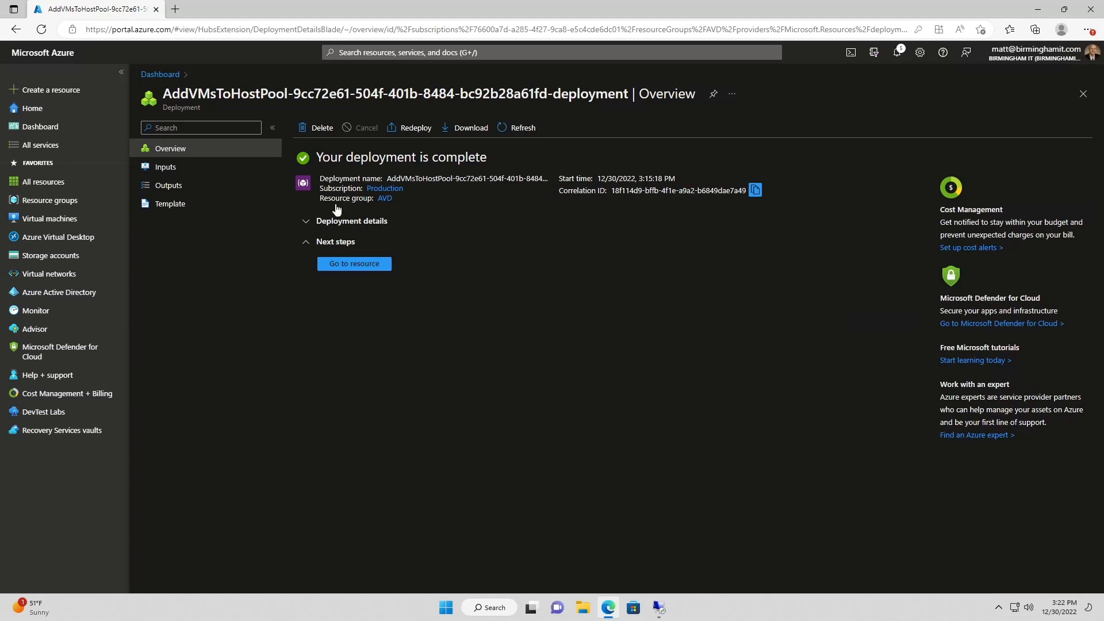
{"action": "left_click", "coordinate": [354, 264]}
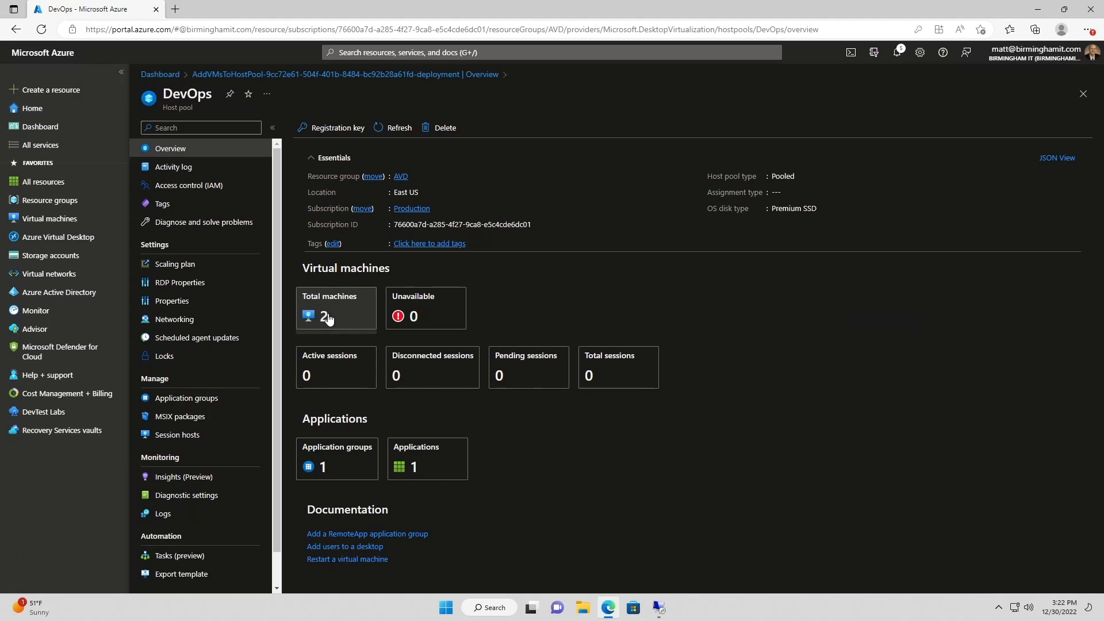
{"action": "left_click", "coordinate": [331, 314]}
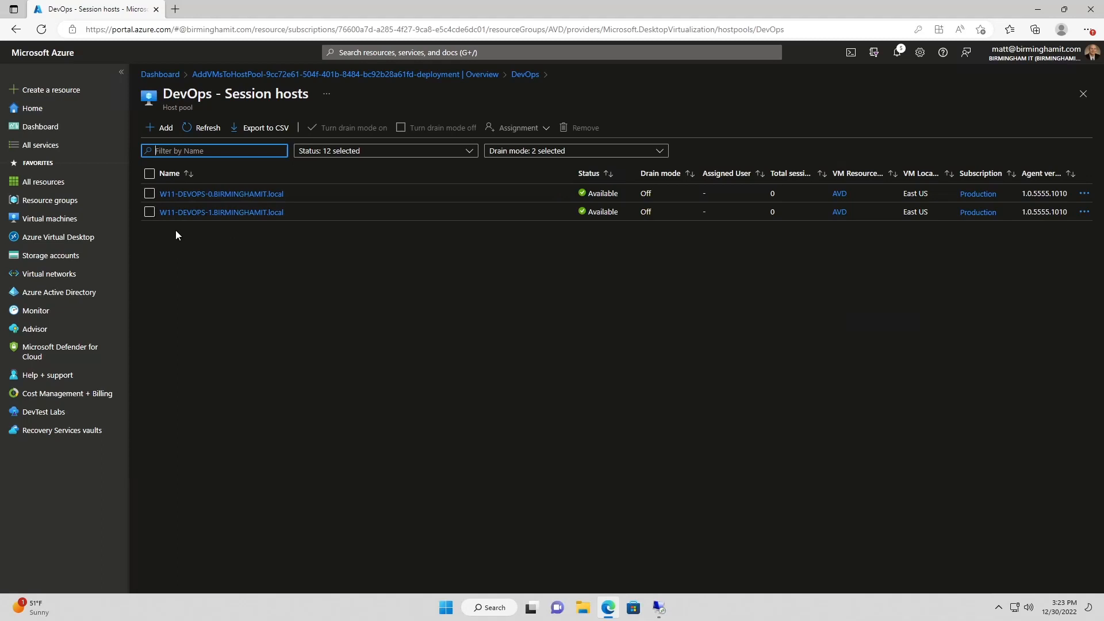
Turn on drain mode for session host W11-DEVOPS-1
{"action": "left_click", "coordinate": [150, 211]}
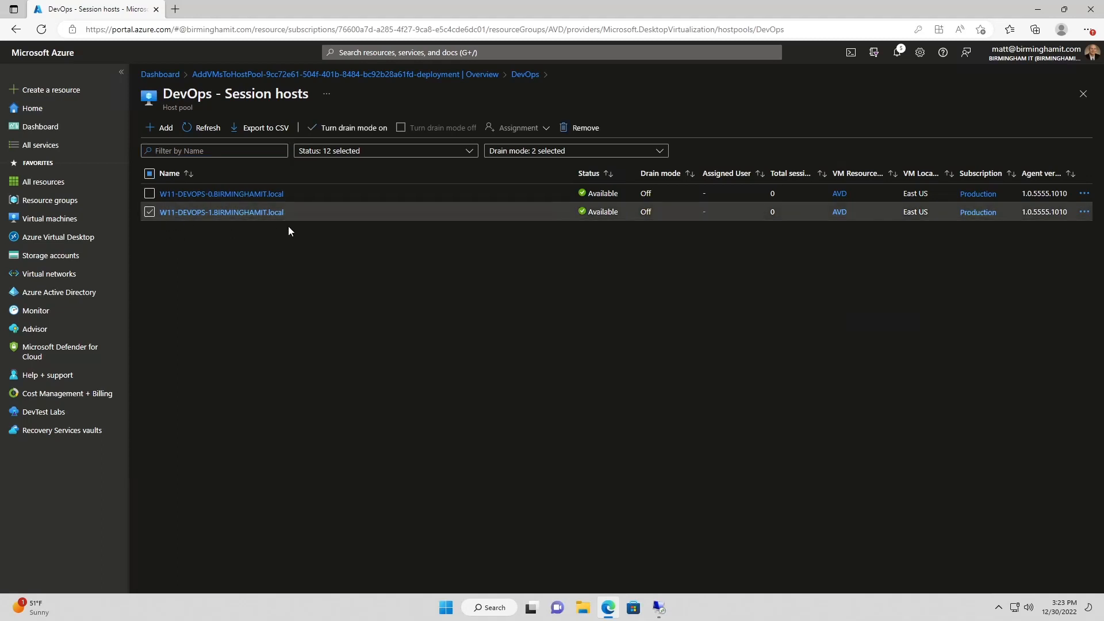
{"action": "left_click", "coordinate": [343, 136]}
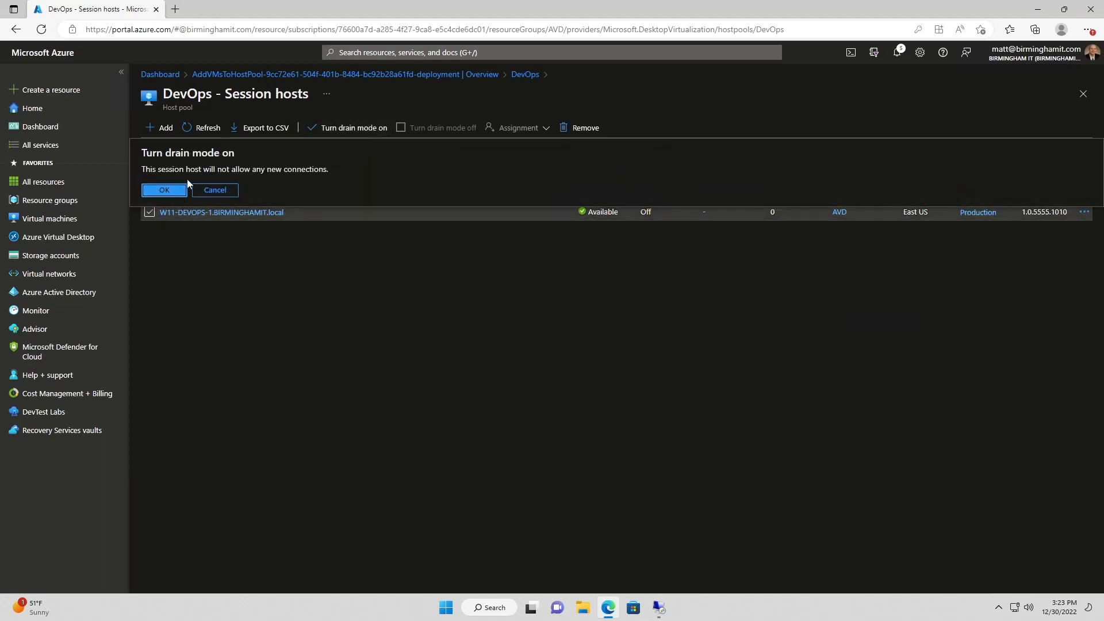
{"action": "left_click", "coordinate": [173, 197]}
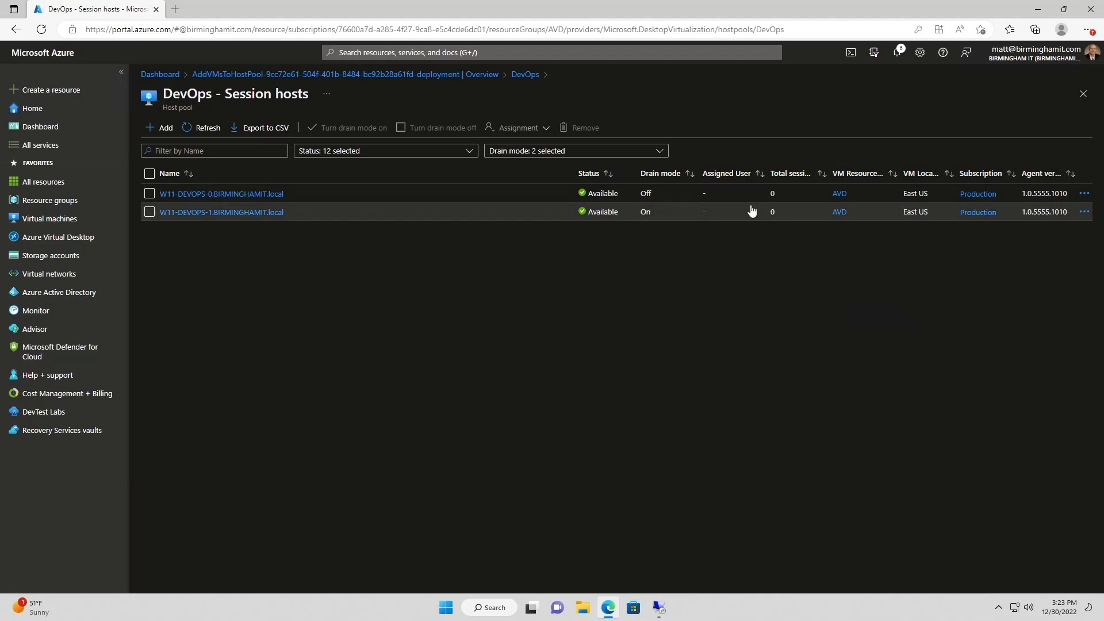
Check W11-DEVOPS-1's users, turn its drain mode back off, and return to the DevOps overview
{"action": "left_click", "coordinate": [235, 213]}
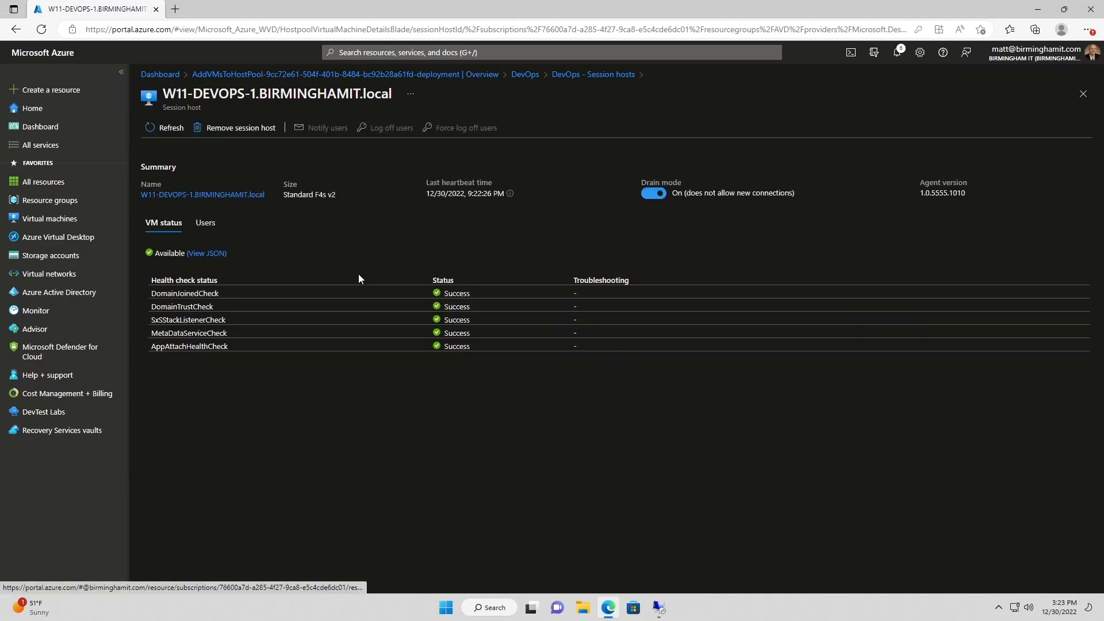
{"action": "left_click", "coordinate": [203, 229]}
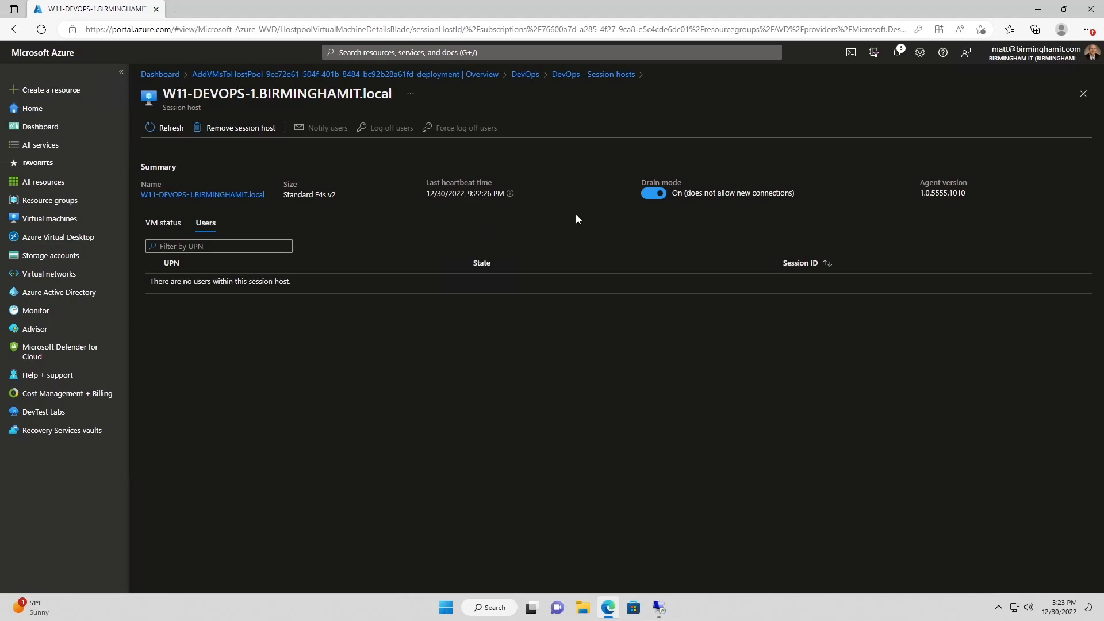
{"action": "left_click", "coordinate": [656, 194]}
{"action": "left_click", "coordinate": [167, 191]}
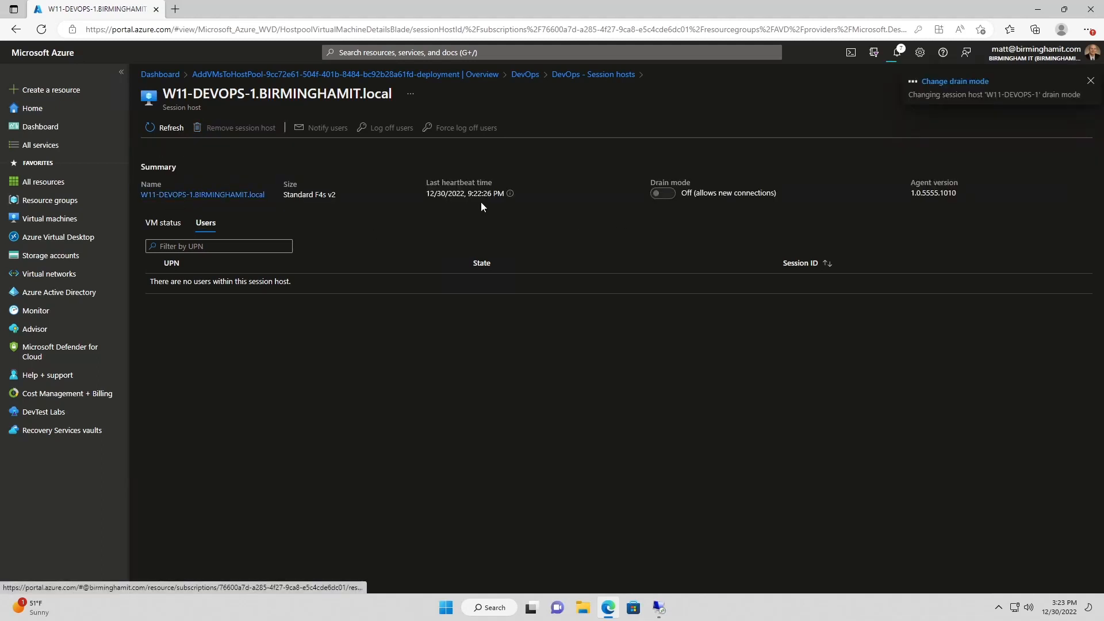
{"action": "left_click", "coordinate": [584, 81]}
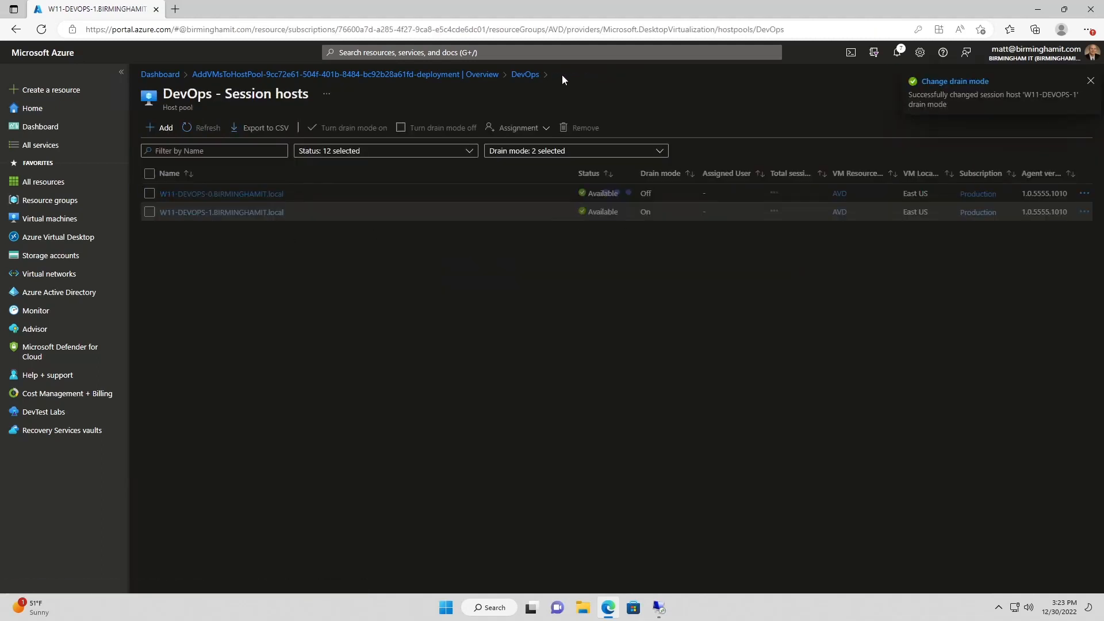
{"action": "left_click", "coordinate": [520, 75]}
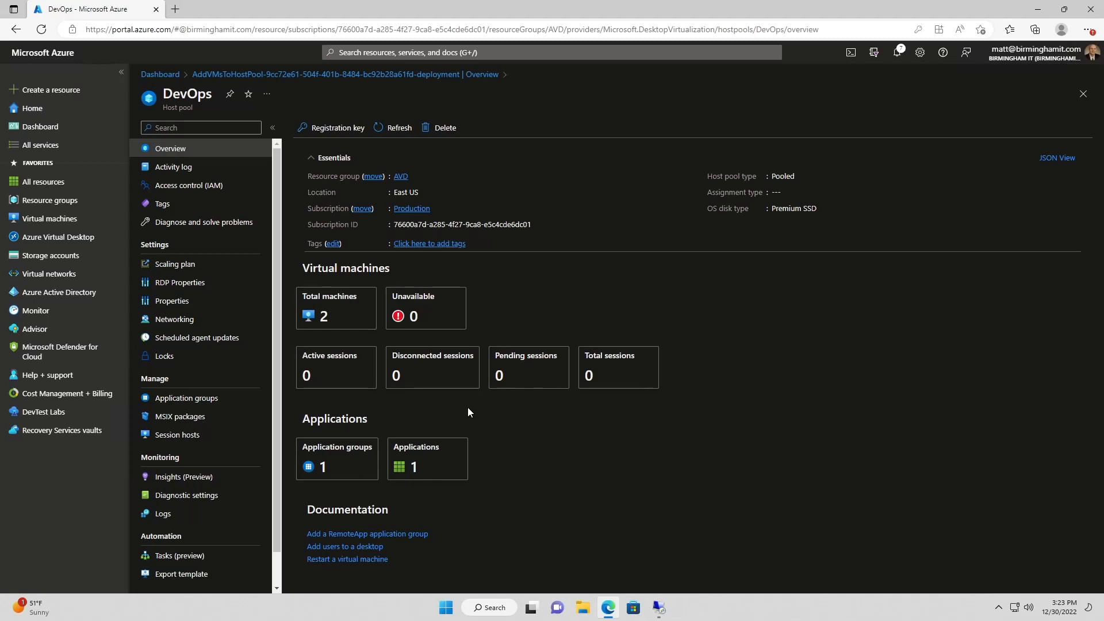
Rename the SessionDesktop application in DevOps-DAG to 'DevOps Desktop' and save it
{"action": "left_click", "coordinate": [354, 465]}
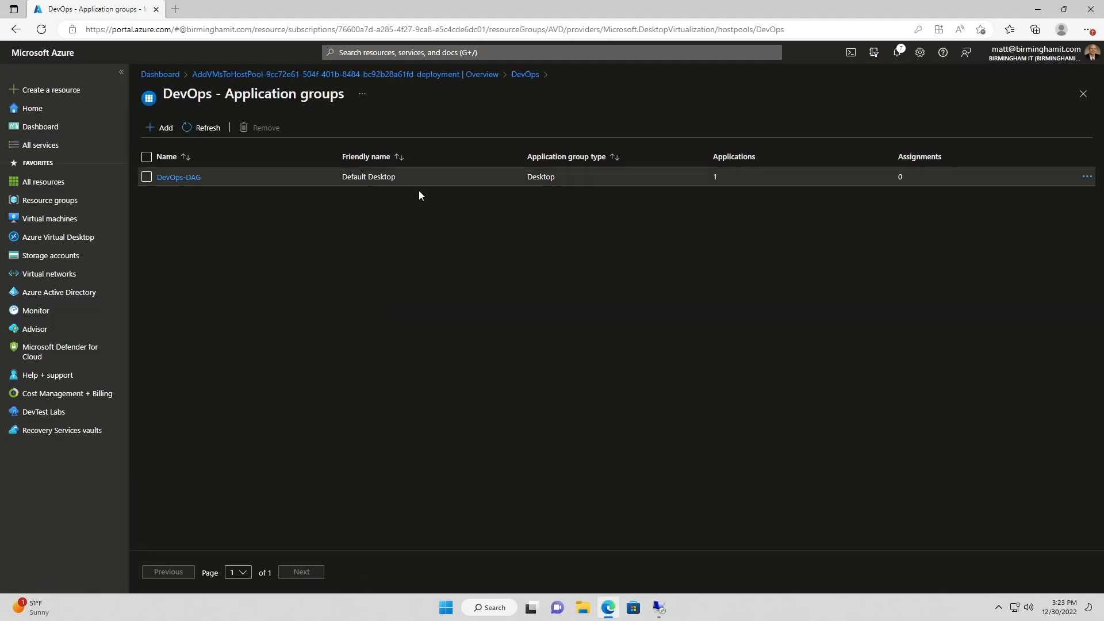
{"action": "left_click", "coordinate": [173, 178]}
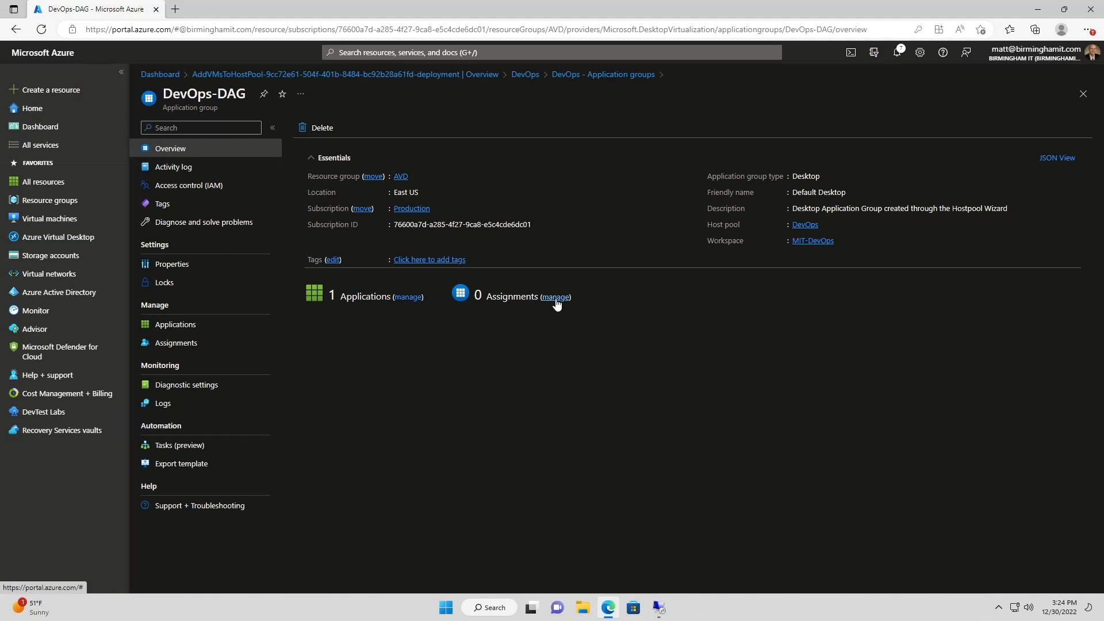
{"action": "left_click", "coordinate": [406, 297]}
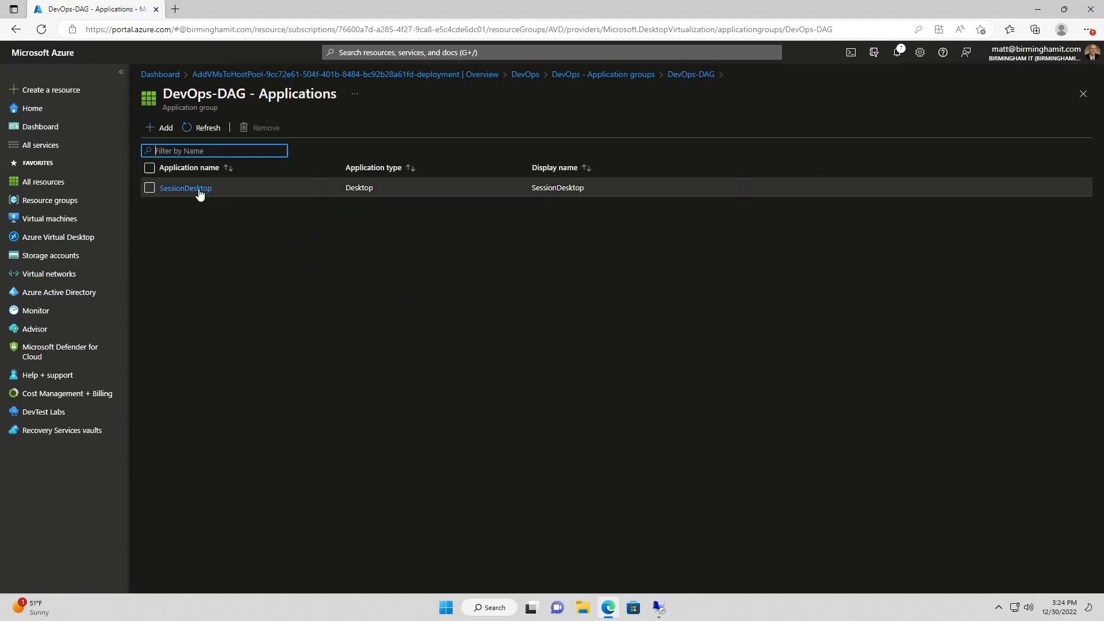
{"action": "left_click", "coordinate": [185, 188]}
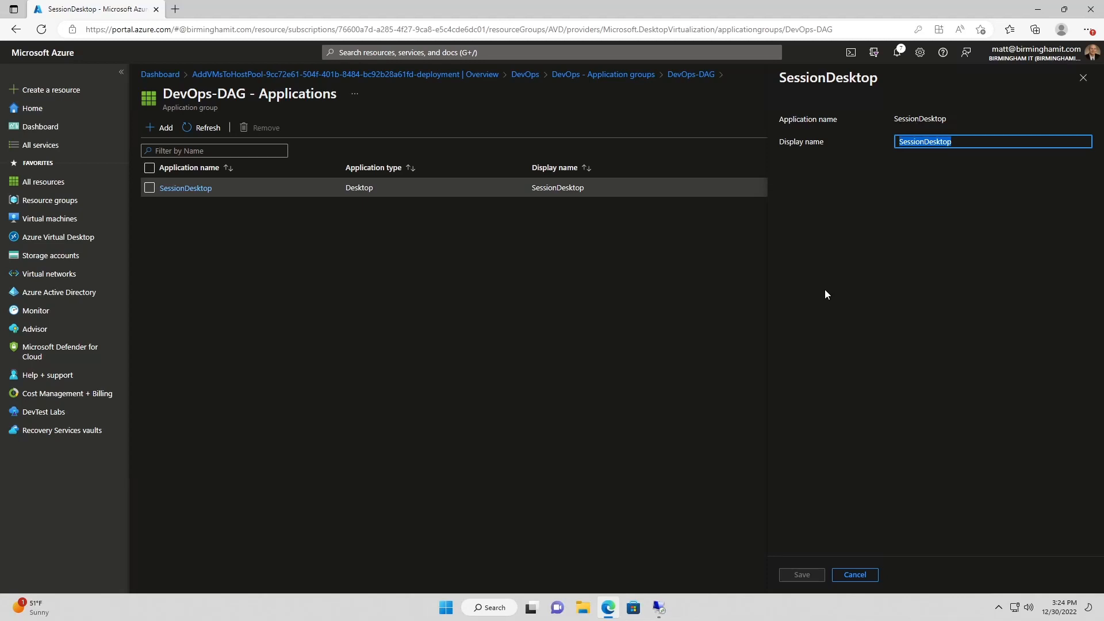
{"action": "type", "text": "DevOps "}
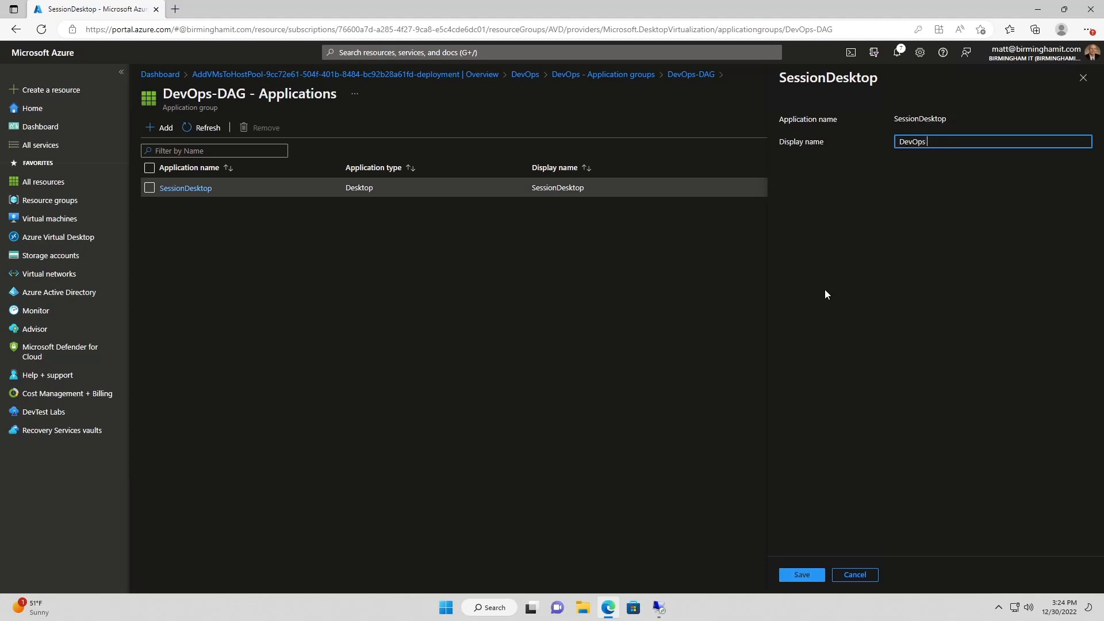
{"action": "type", "text": "Desktop"}
{"action": "left_click", "coordinate": [803, 575]}
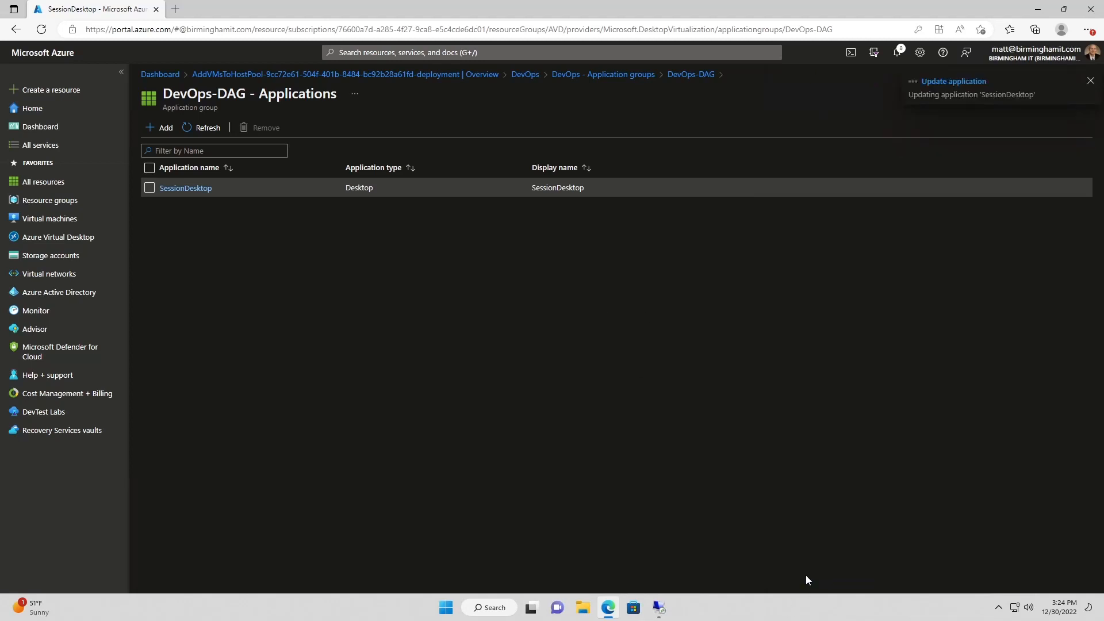
{"action": "left_click", "coordinate": [579, 75]}
{"action": "left_click", "coordinate": [525, 74]}
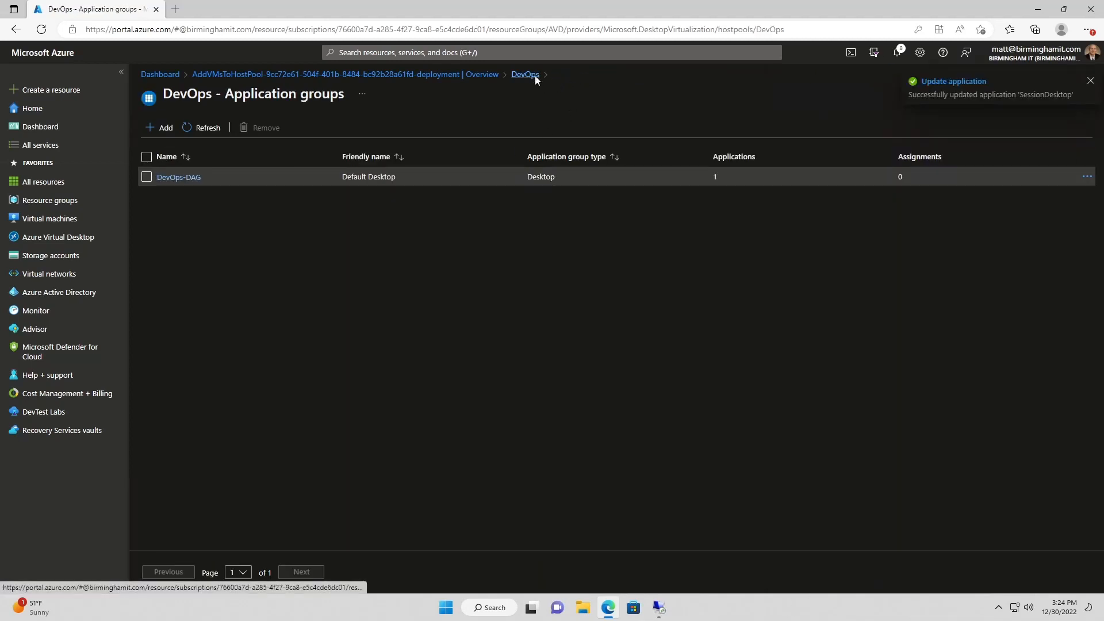
Assign one user to the DevOps-DAG application group, then bring up the InPrivate browser window
{"action": "left_click", "coordinate": [346, 463]}
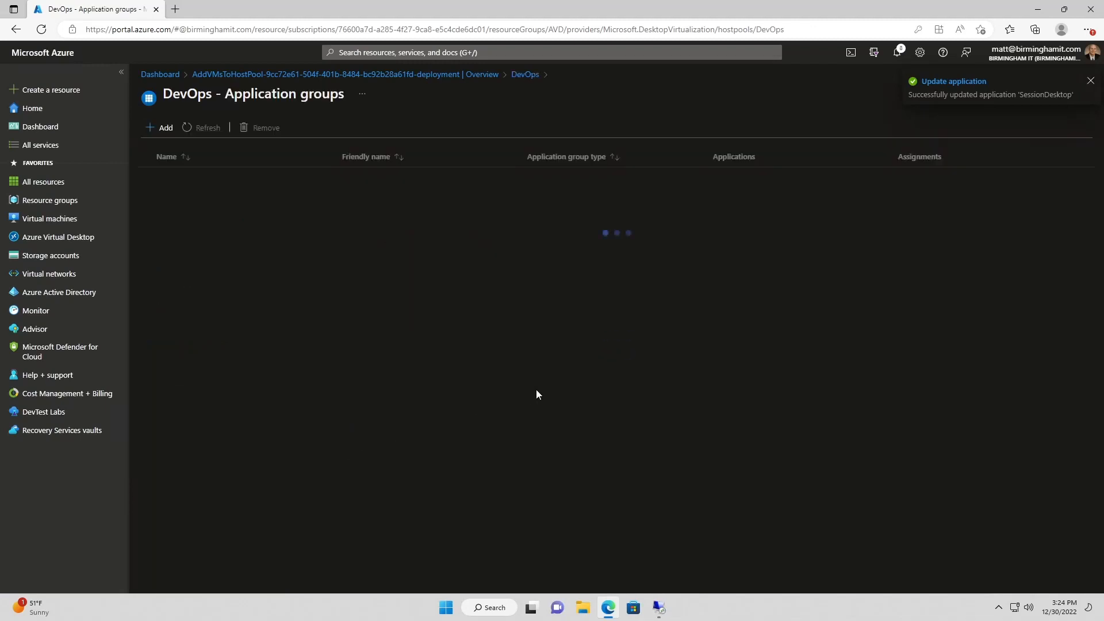
{"action": "left_click", "coordinate": [191, 179]}
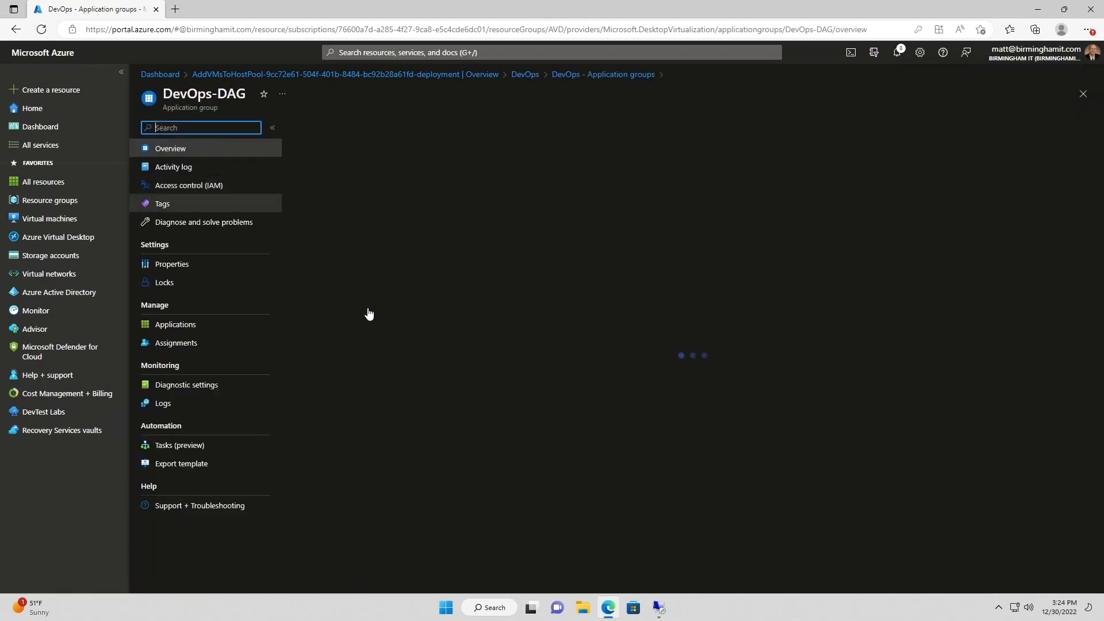
{"action": "left_click", "coordinate": [556, 298]}
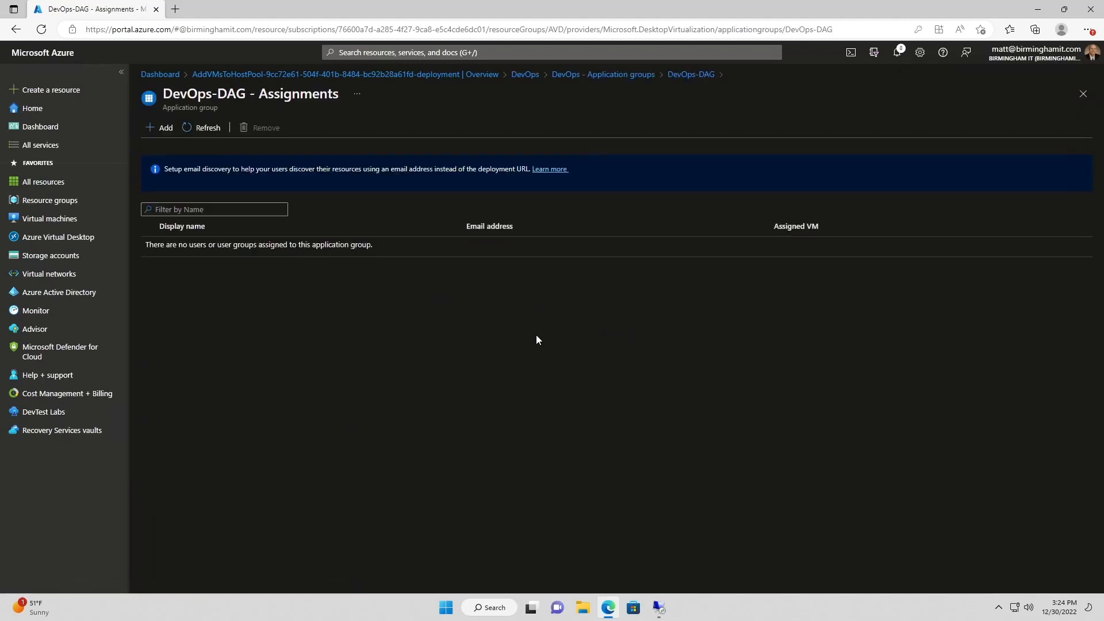
{"action": "left_click", "coordinate": [162, 128]}
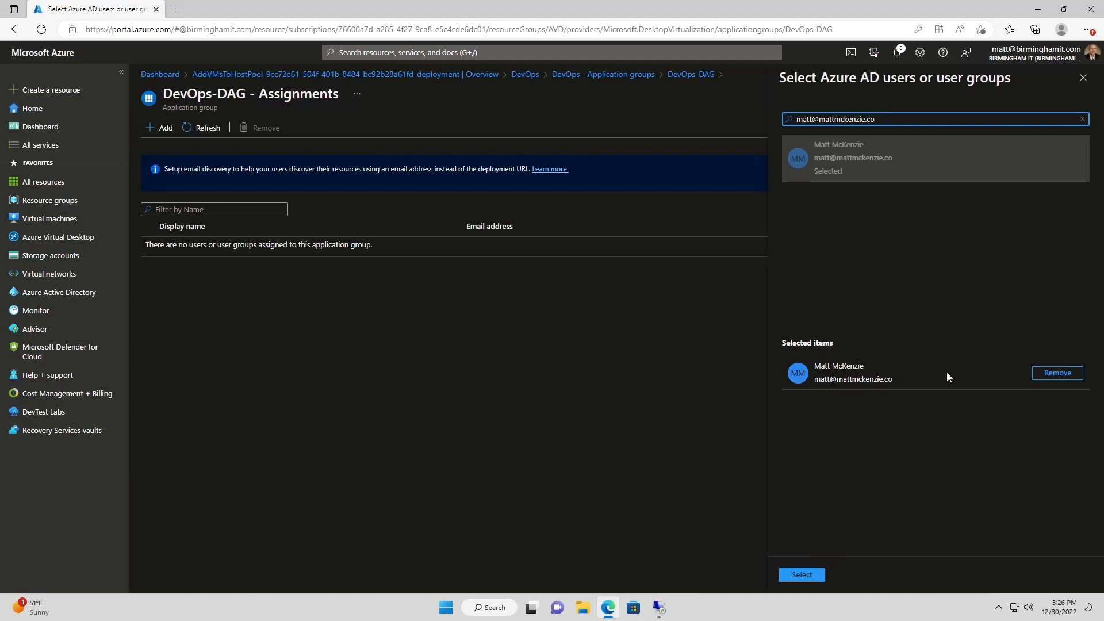
{"action": "left_click", "coordinate": [805, 575]}
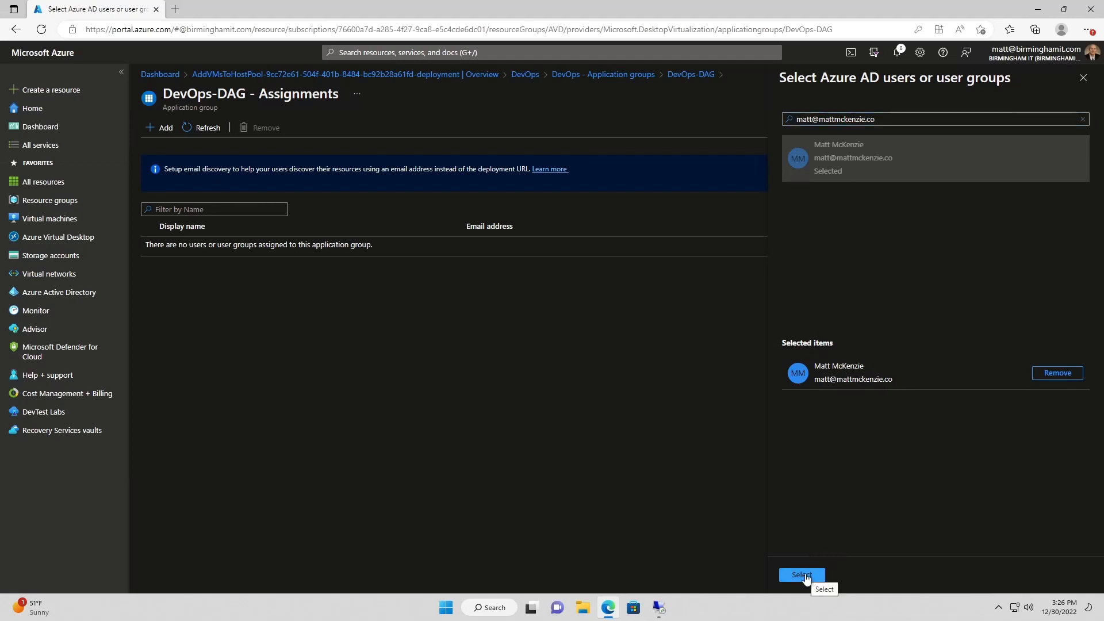
{"action": "left_click", "coordinate": [803, 575]}
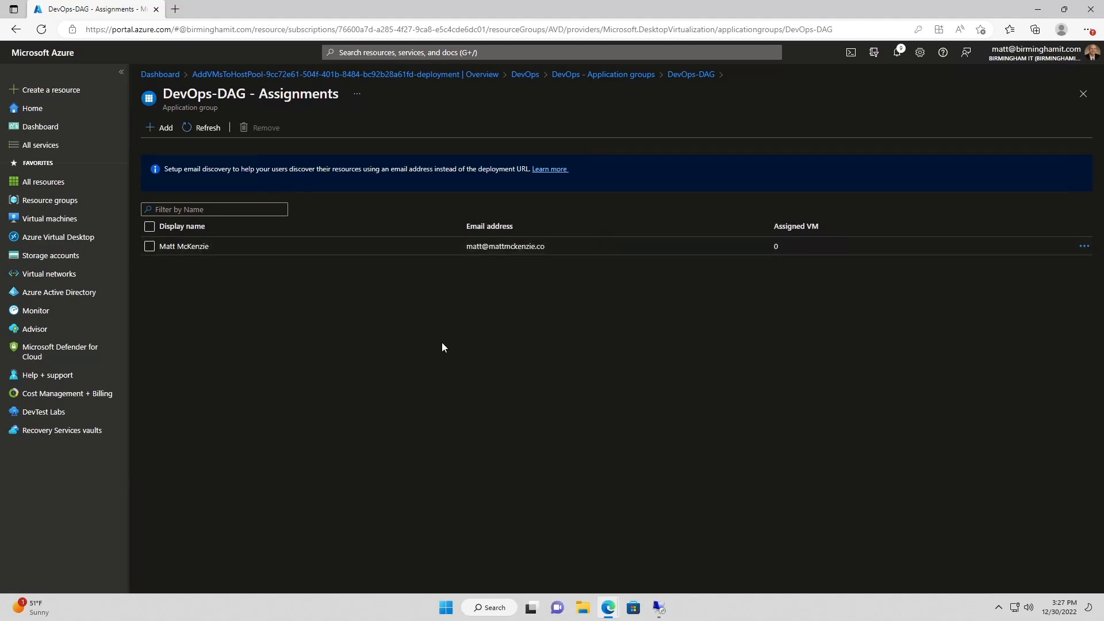
{"action": "mouse_move", "coordinate": [609, 607]}
{"action": "left_click", "coordinate": [669, 543]}
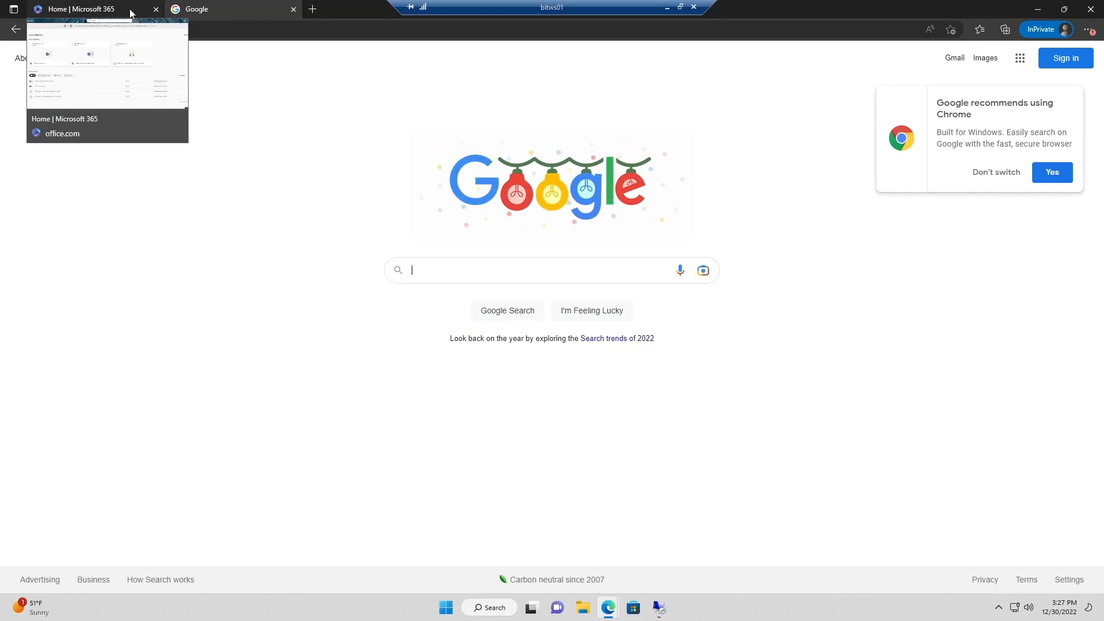
Google 'azure virtual desktop client' and open the Microsoft Learn Web client connection article
{"action": "left_click", "coordinate": [440, 271]}
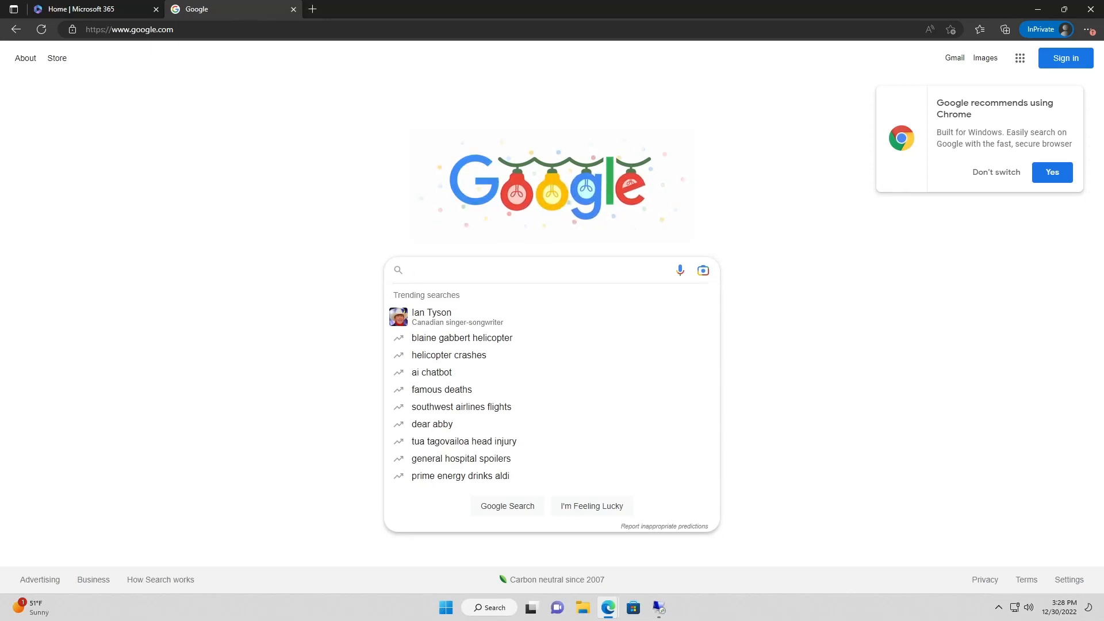
{"action": "type", "text": "azure virtual desktop client"}
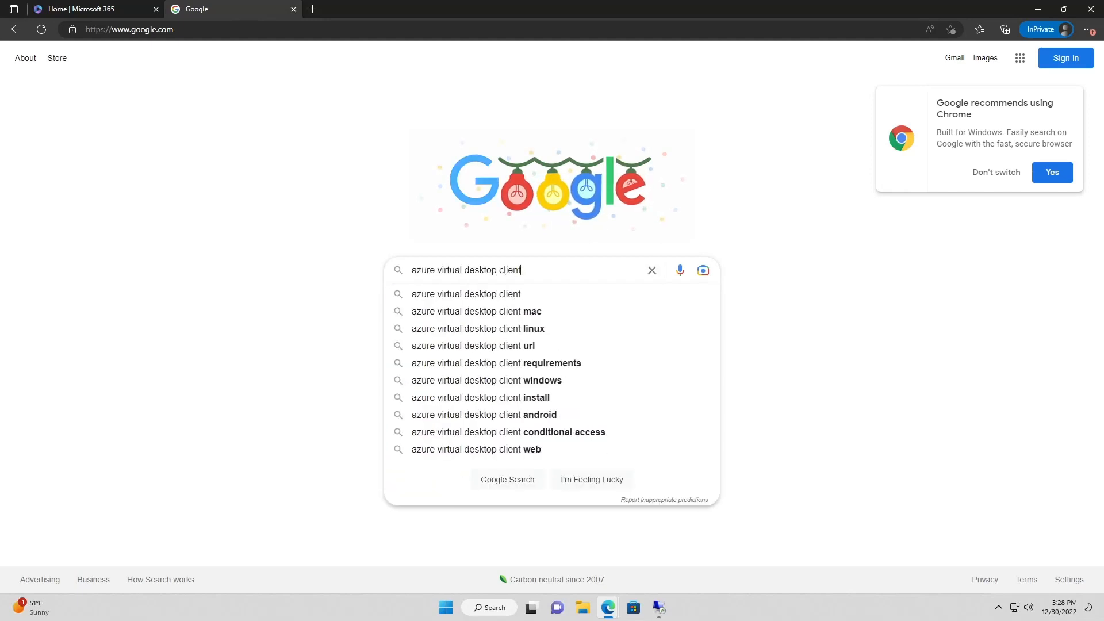
{"action": "key", "text": "Return"}
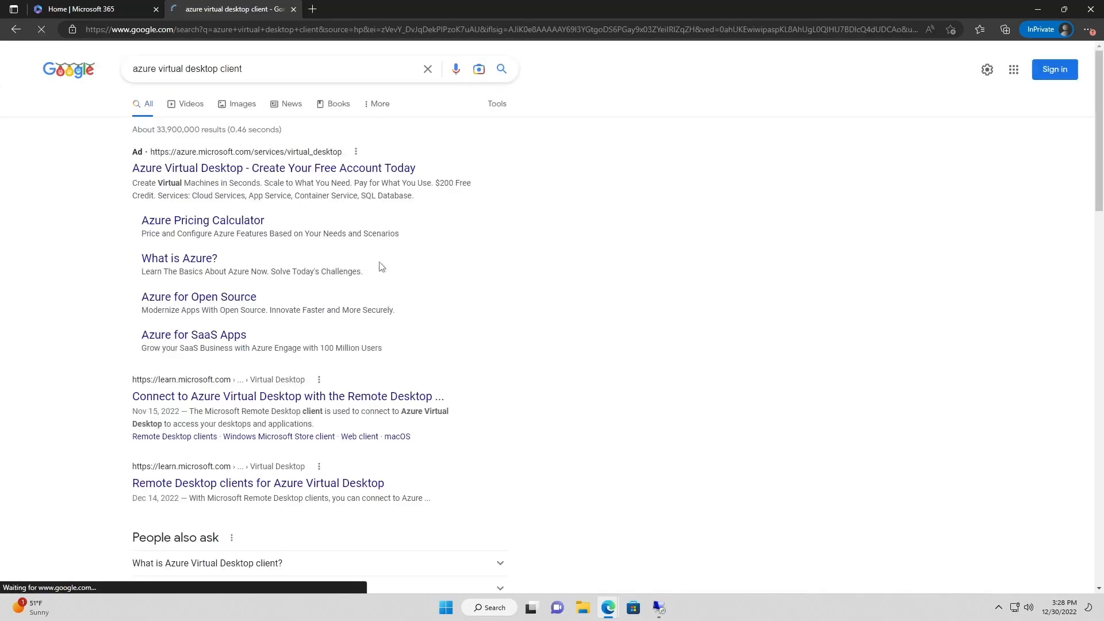
{"action": "left_click", "coordinate": [284, 401]}
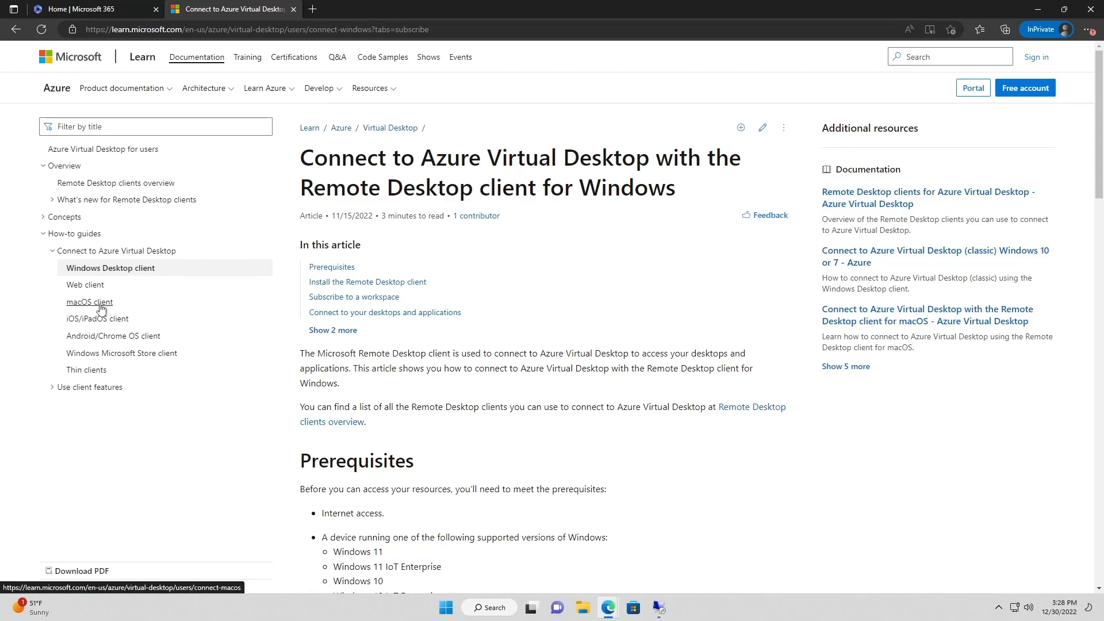
{"action": "scroll", "coordinate": [431, 422], "scroll_direction": "down", "scroll_amount": 1}
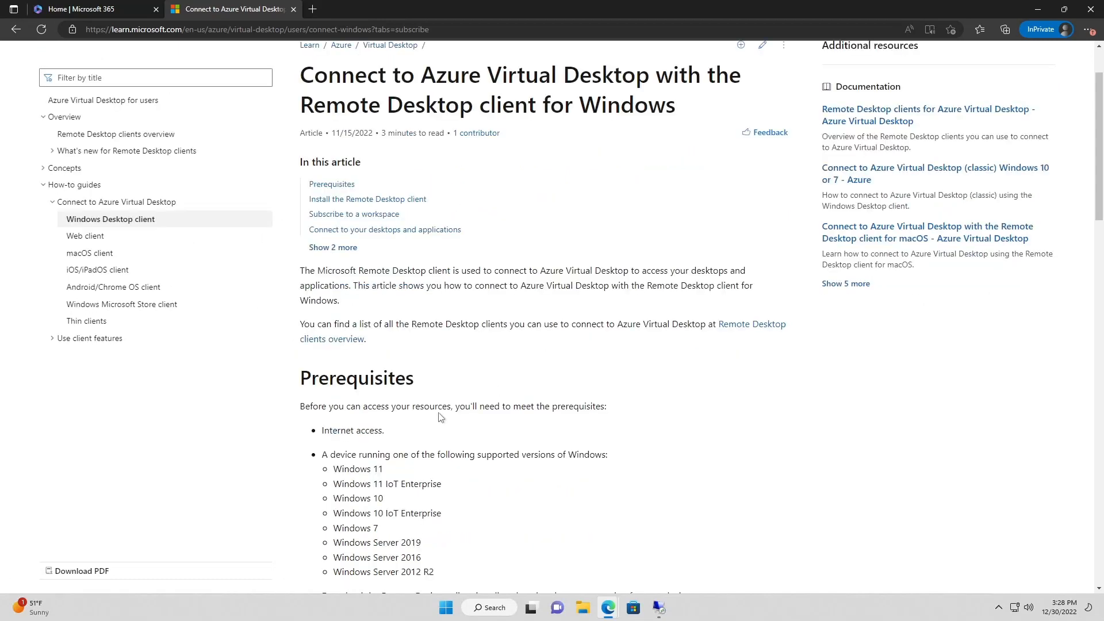
{"action": "scroll", "coordinate": [440, 417], "scroll_direction": "down", "scroll_amount": 3}
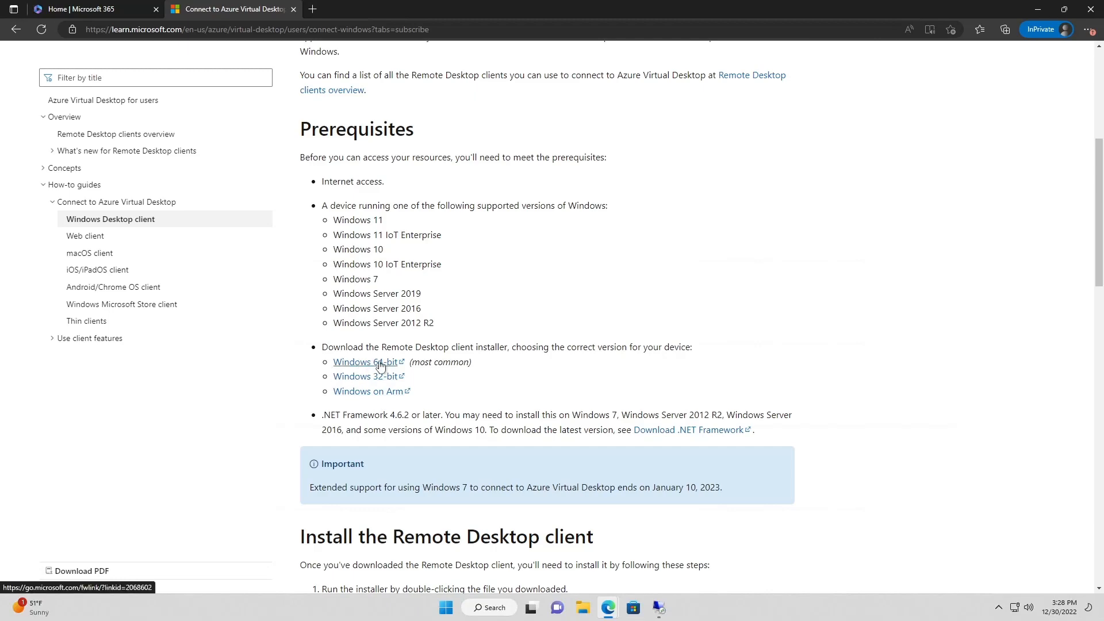
{"action": "scroll", "coordinate": [253, 316], "scroll_direction": "up", "scroll_amount": 5}
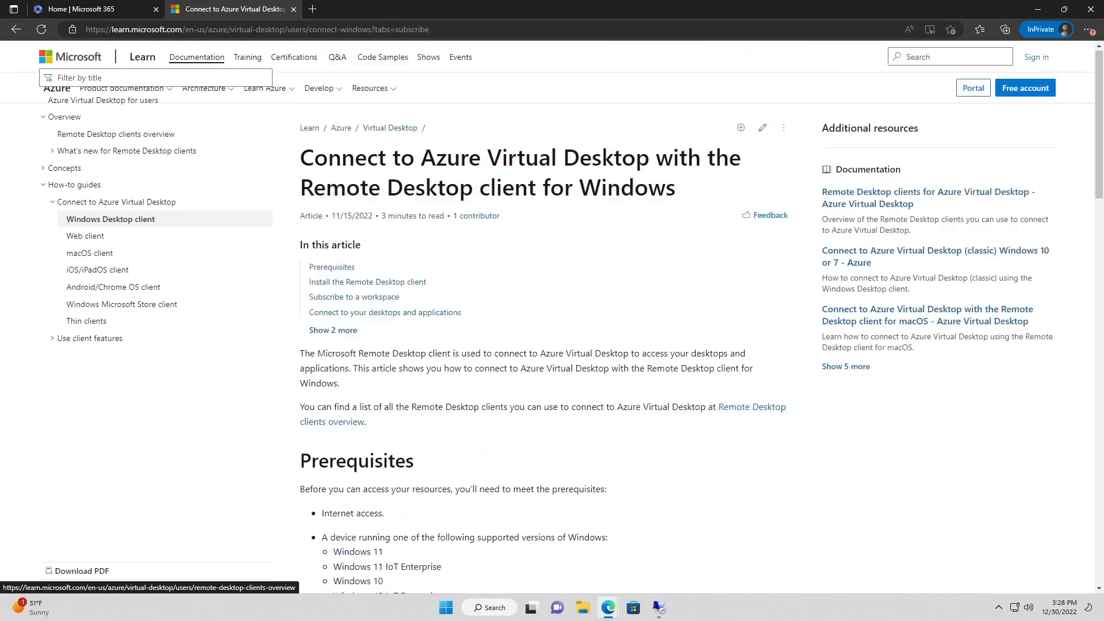
{"action": "left_click", "coordinate": [114, 290]}
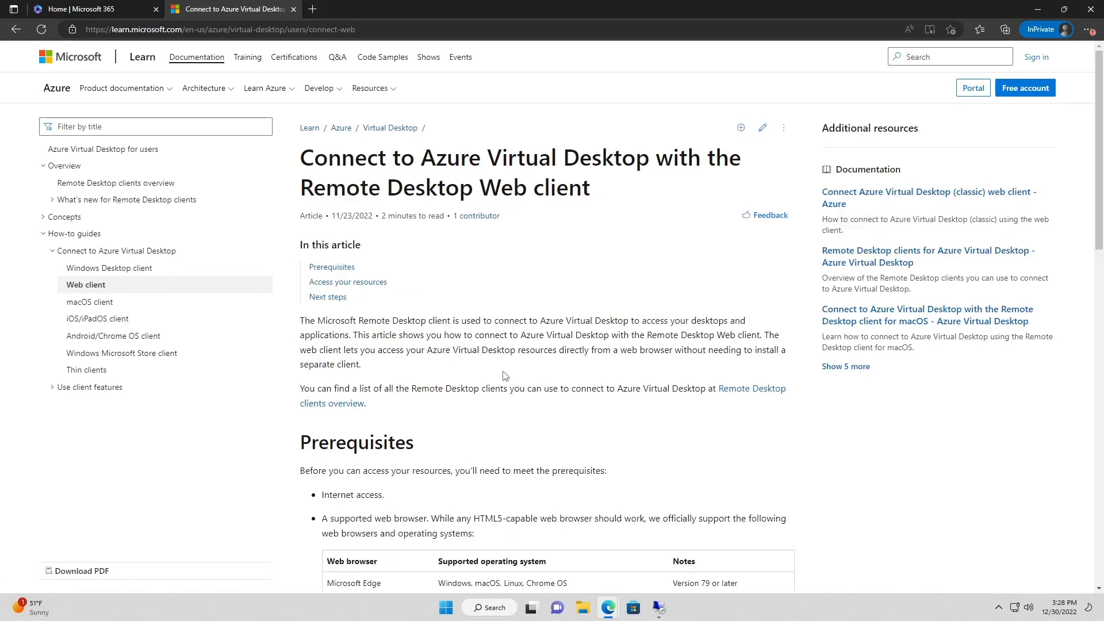
Scroll to 'Access your resources' and open the Azure cloud web client URL in a new tab
{"action": "scroll", "coordinate": [505, 375], "scroll_direction": "down", "scroll_amount": 2}
{"action": "scroll", "coordinate": [481, 380], "scroll_direction": "down", "scroll_amount": 2}
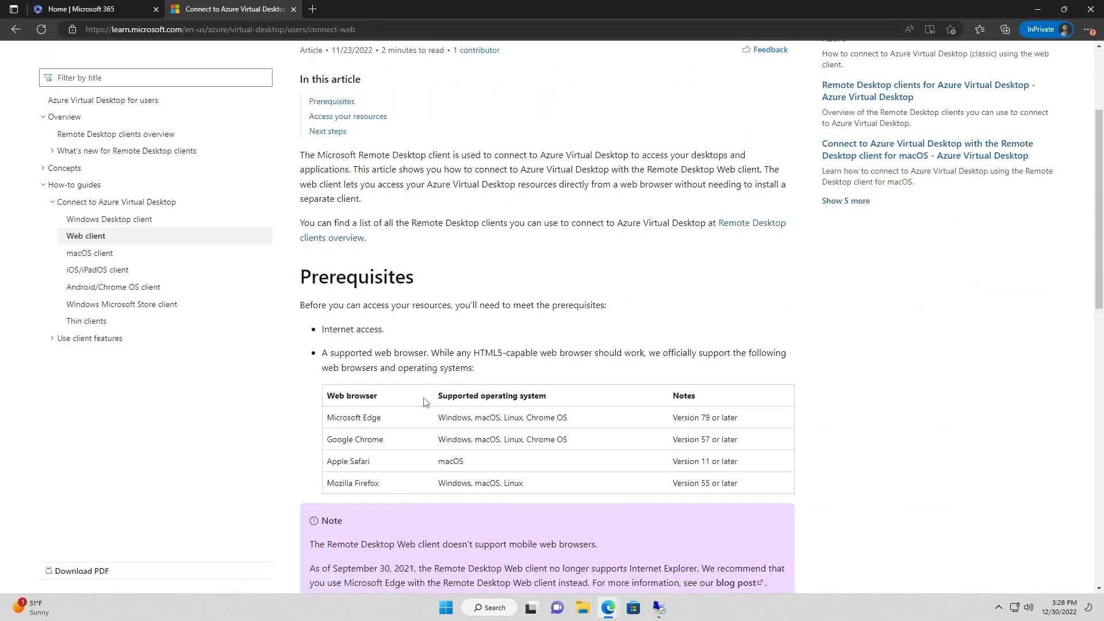
{"action": "scroll", "coordinate": [425, 401], "scroll_direction": "up", "scroll_amount": 4}
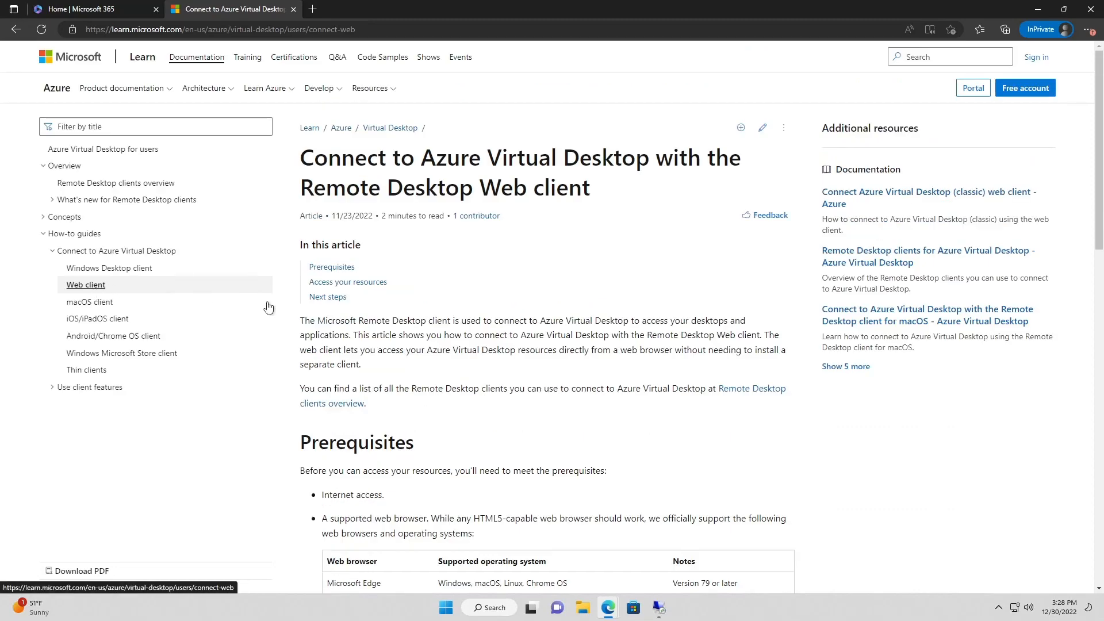
{"action": "scroll", "coordinate": [493, 451], "scroll_direction": "down", "scroll_amount": 10}
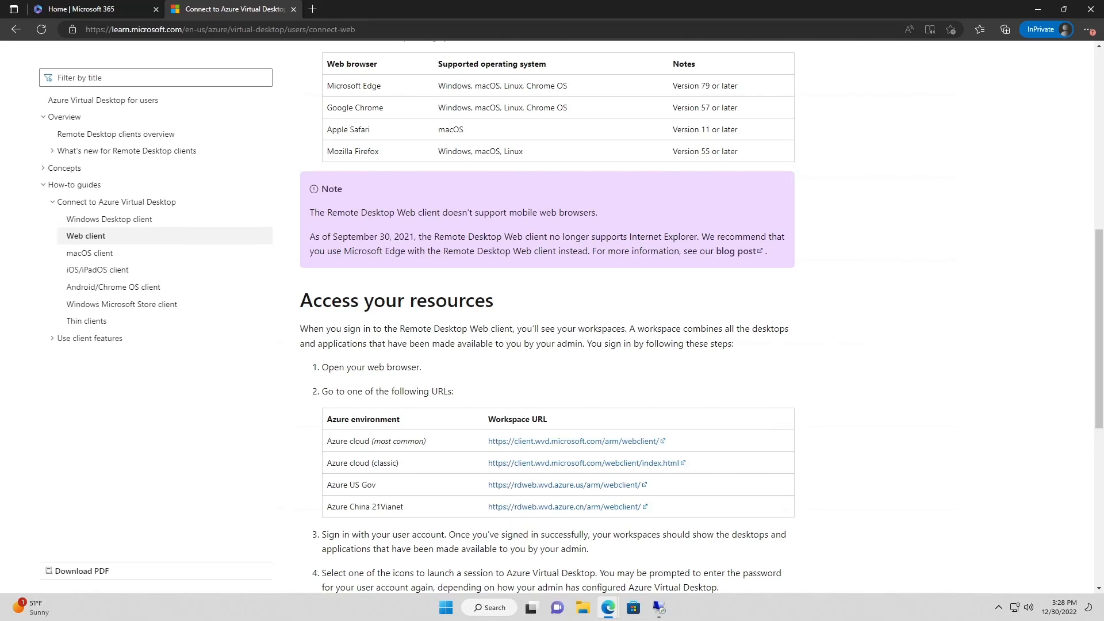
{"action": "right_click", "coordinate": [510, 441]}
{"action": "left_click", "coordinate": [588, 233]}
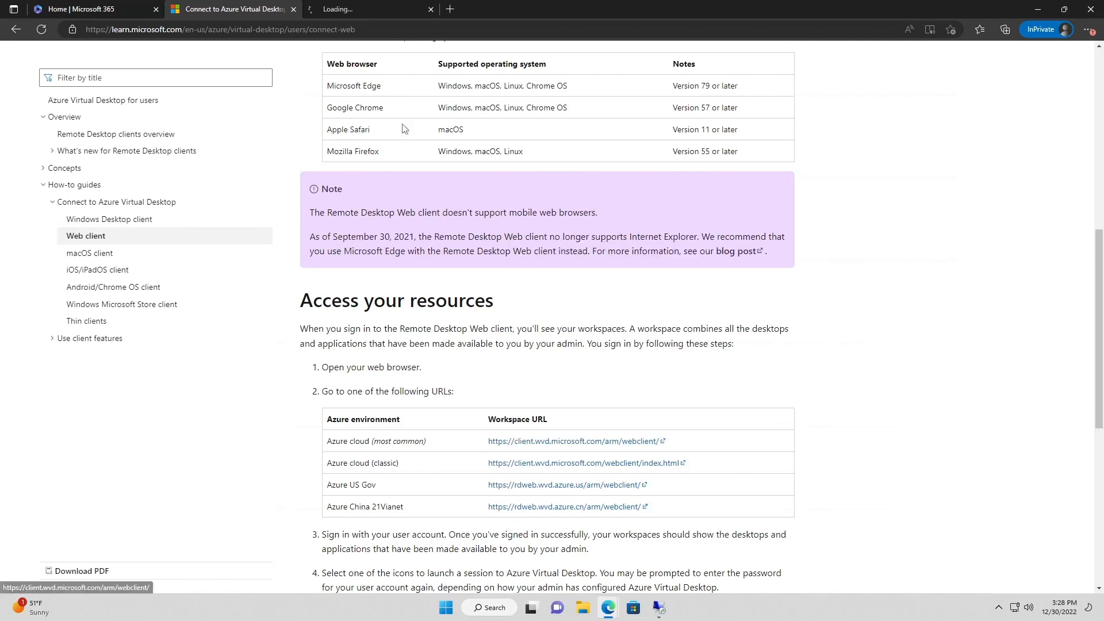
Check the signed-in Web Client listing DevOps Desktop, then return to the article
{"action": "left_click", "coordinate": [371, 9]}
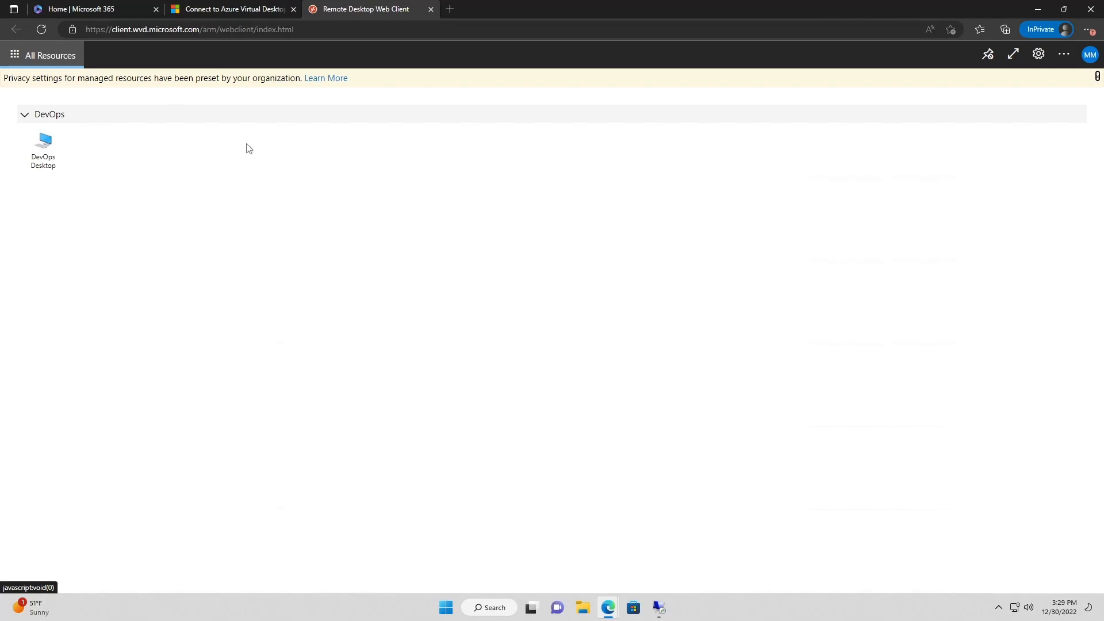
{"action": "left_click", "coordinate": [219, 15]}
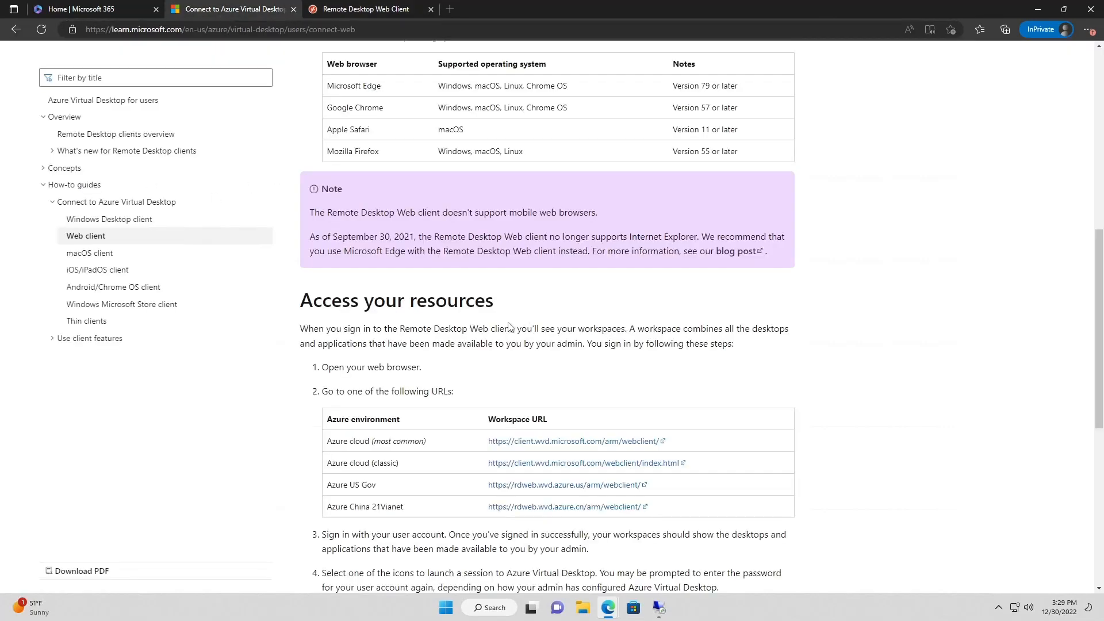
{"action": "scroll", "coordinate": [493, 330], "scroll_direction": "down", "scroll_amount": 1}
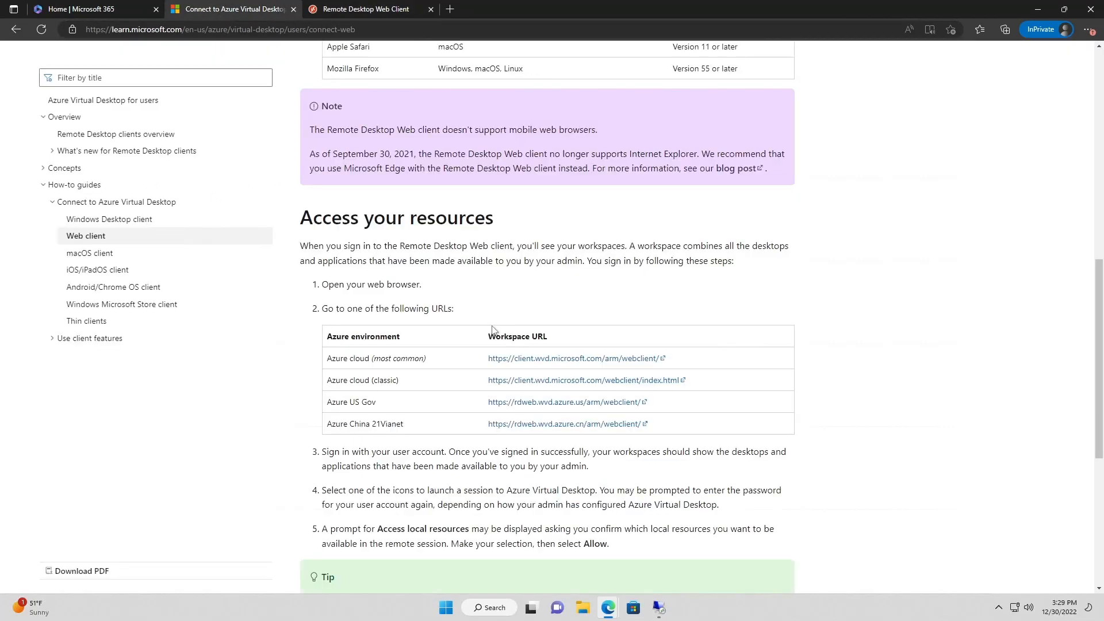
Review the macOS client article's 10.14 minimum requirement, then open the iOS/iPadOS client article
{"action": "left_click", "coordinate": [87, 257]}
{"action": "scroll", "coordinate": [434, 355], "scroll_direction": "down", "scroll_amount": 3}
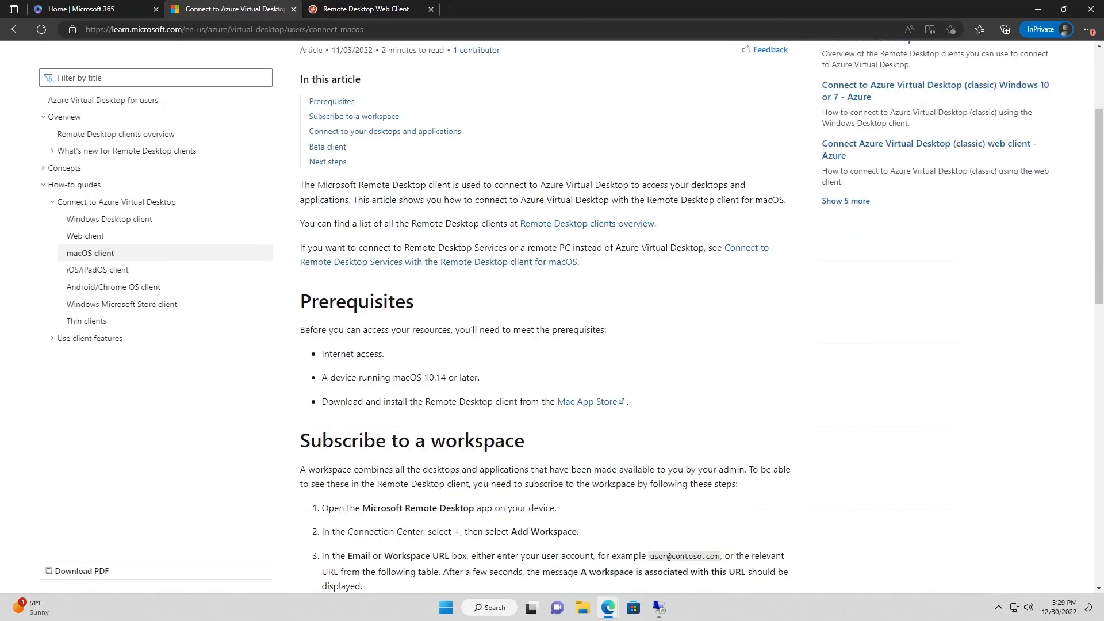
{"action": "left_click_drag", "start_coordinate": [421, 378], "coordinate": [459, 379]}
{"action": "left_click", "coordinate": [485, 383]}
{"action": "left_click_drag", "start_coordinate": [446, 378], "coordinate": [424, 380]}
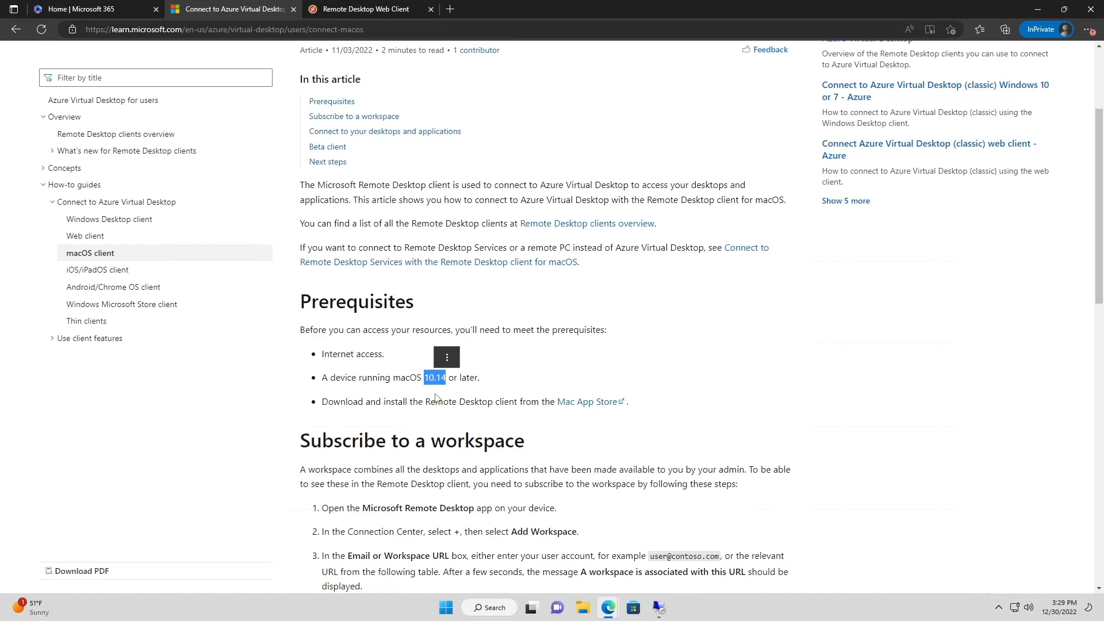
{"action": "left_click", "coordinate": [439, 390]}
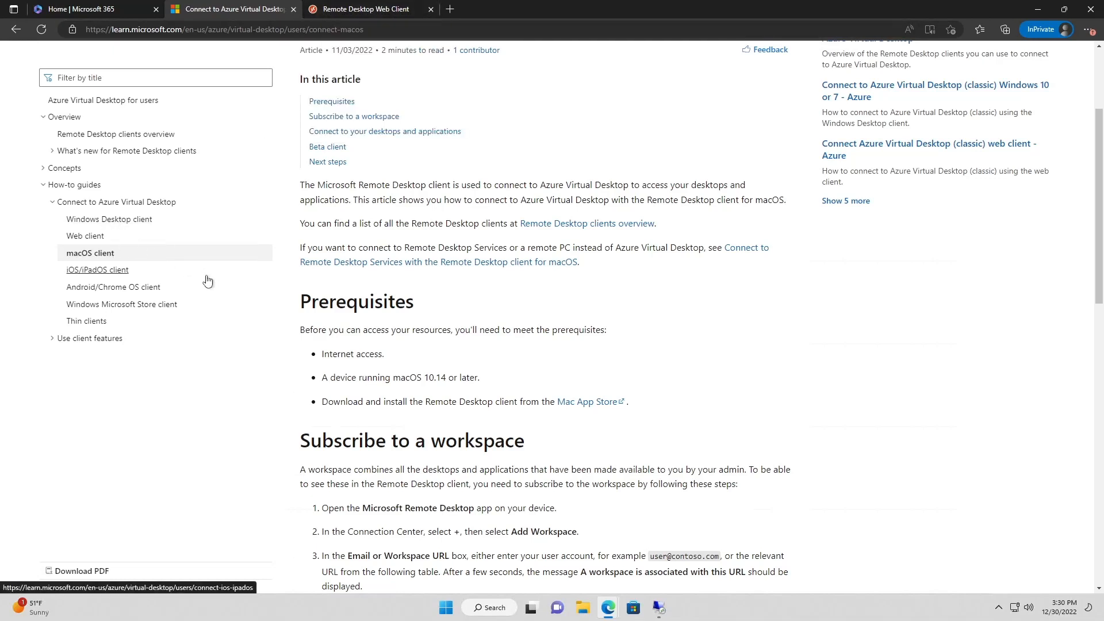
{"action": "left_click", "coordinate": [110, 278]}
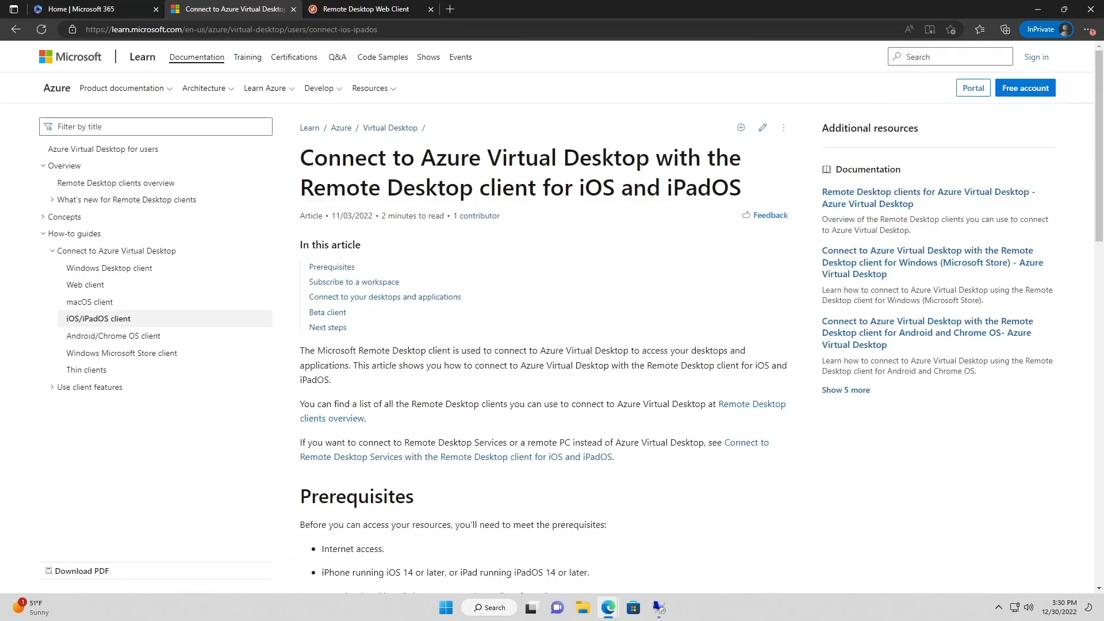
Skim the iOS/iPadOS article, then return to the Remote Desktop Web Client tab showing DevOps Desktop
{"action": "scroll", "coordinate": [408, 378], "scroll_direction": "down", "scroll_amount": 3}
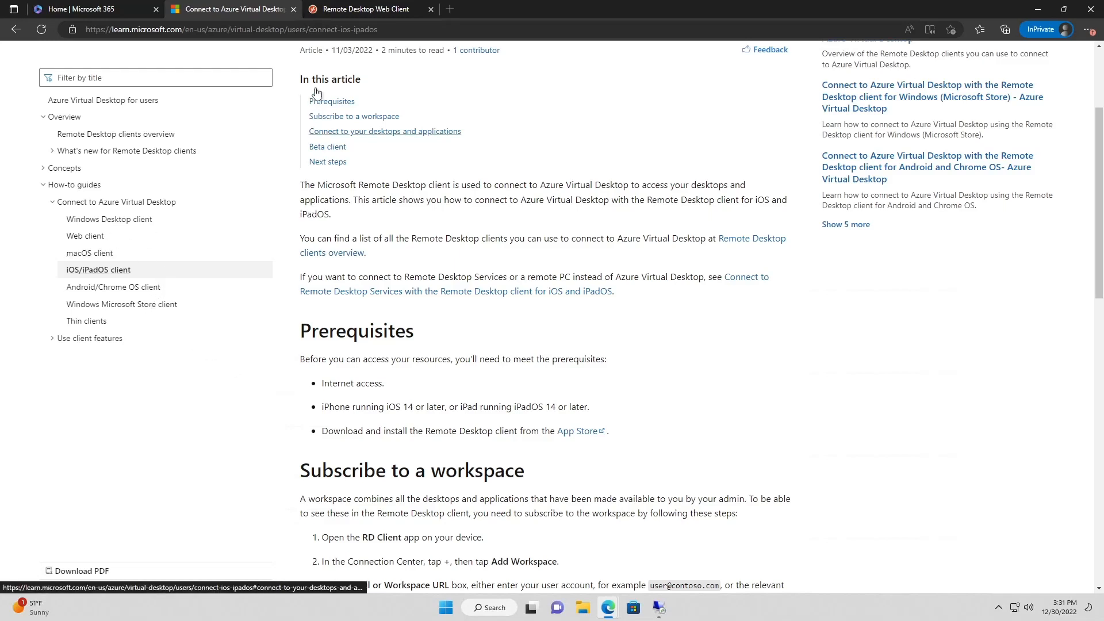
{"action": "left_click", "coordinate": [362, 17]}
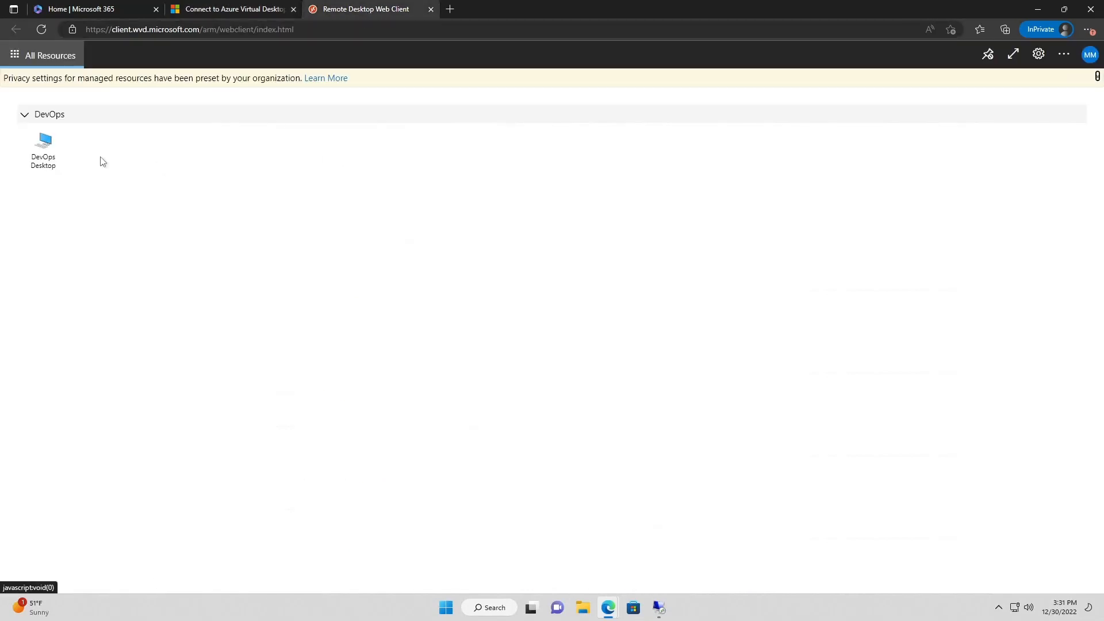
Launch DevOps Desktop, retry through the gateway errors, then cancel and return to the iOS/iPadOS docs
{"action": "left_click", "coordinate": [45, 142]}
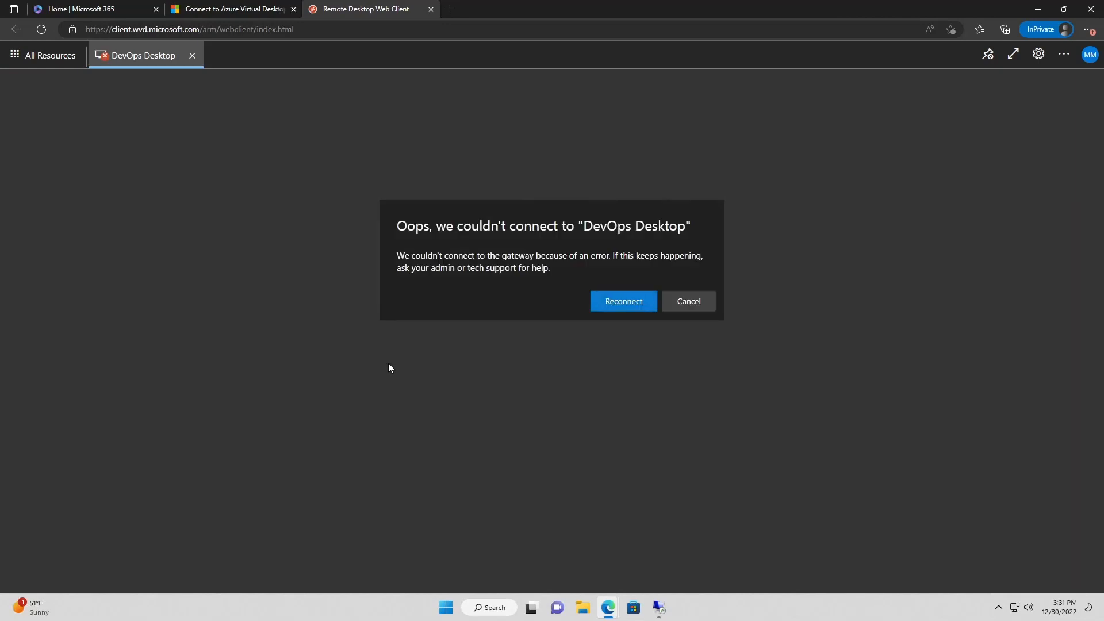
{"action": "left_click", "coordinate": [615, 306]}
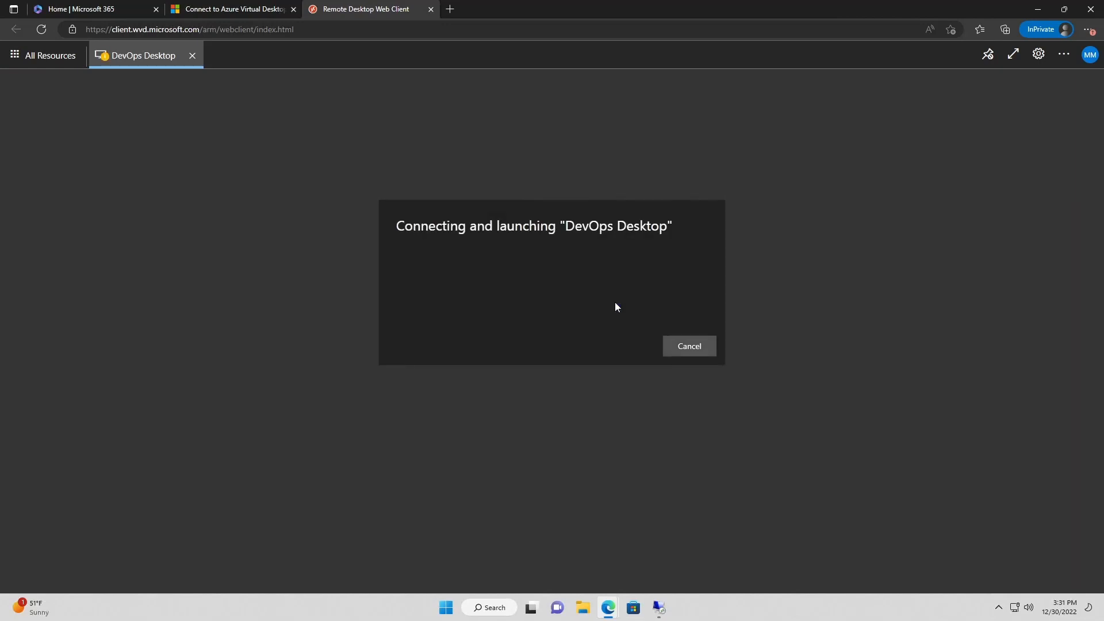
{"action": "left_click", "coordinate": [617, 305]}
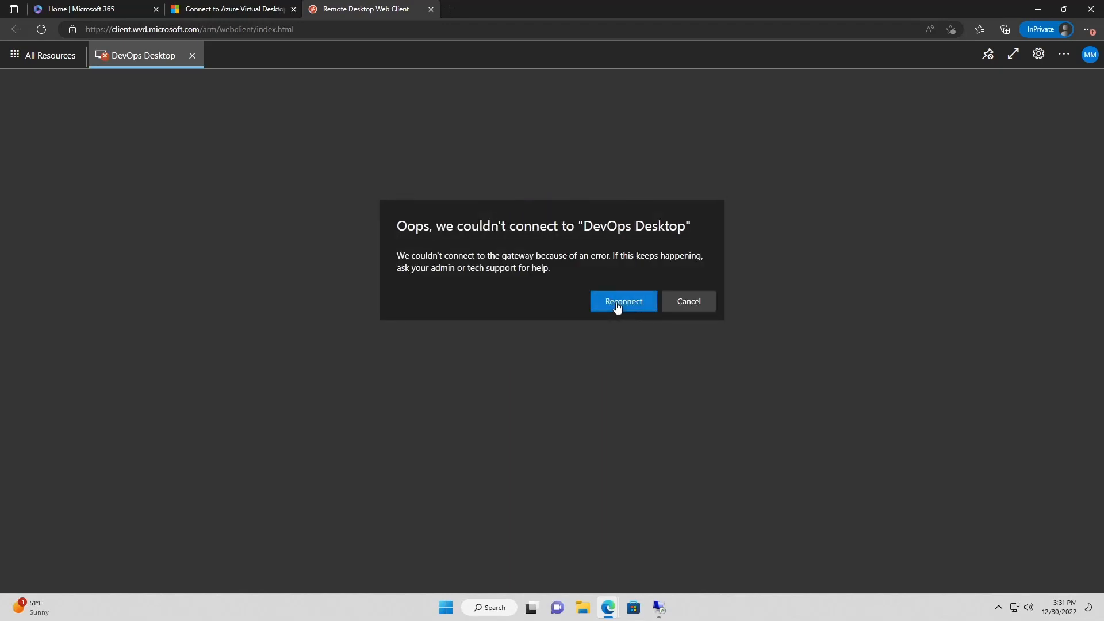
{"action": "left_click", "coordinate": [617, 305]}
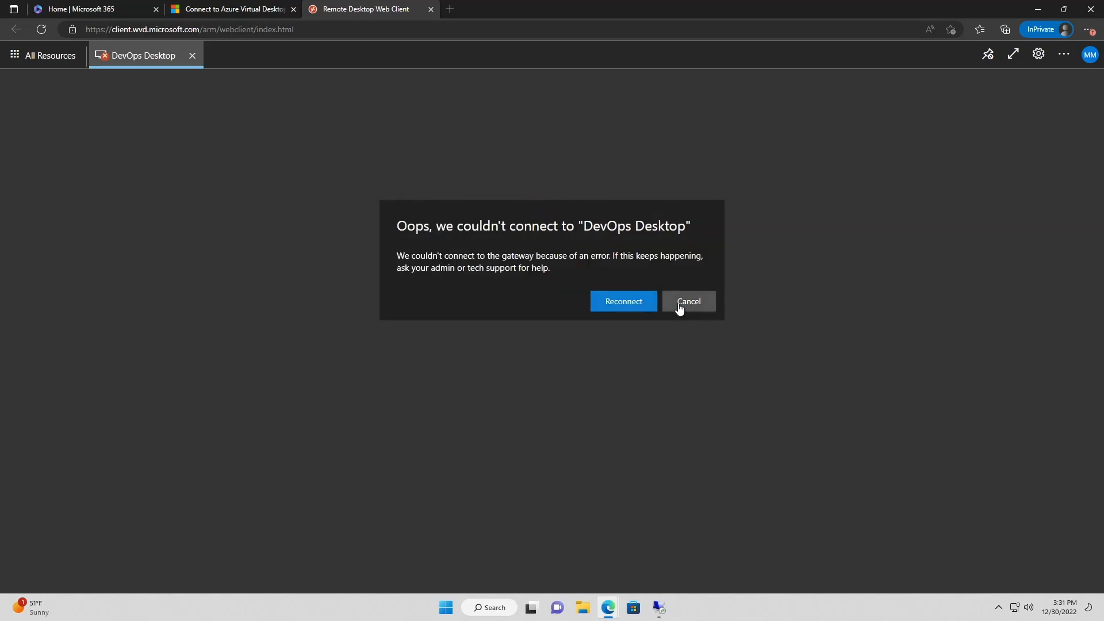
{"action": "left_click", "coordinate": [679, 309]}
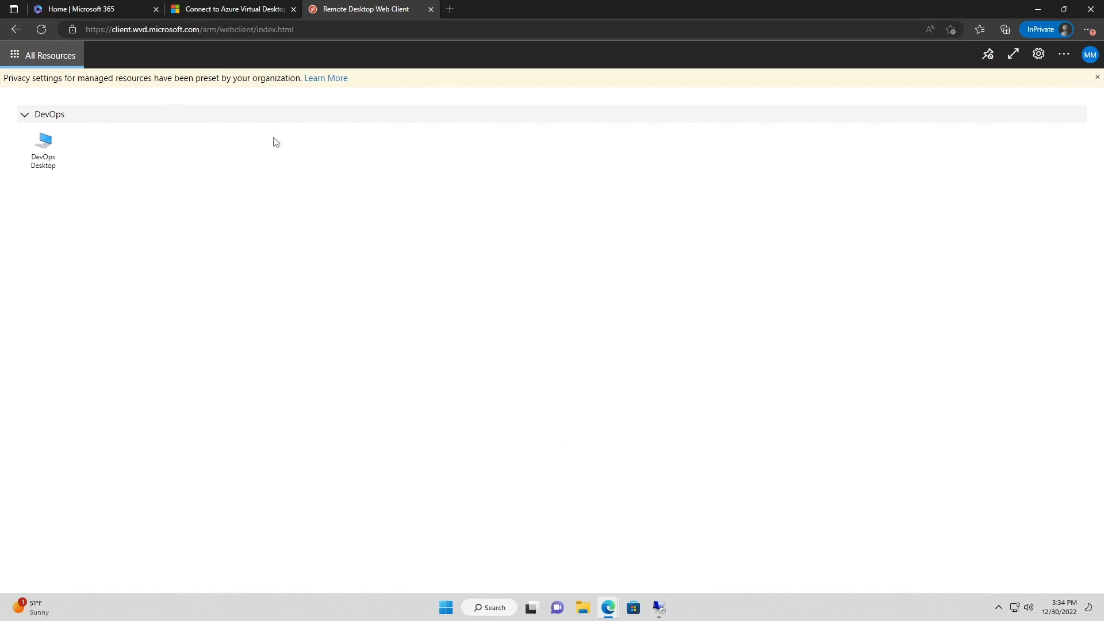
{"action": "left_click", "coordinate": [242, 10]}
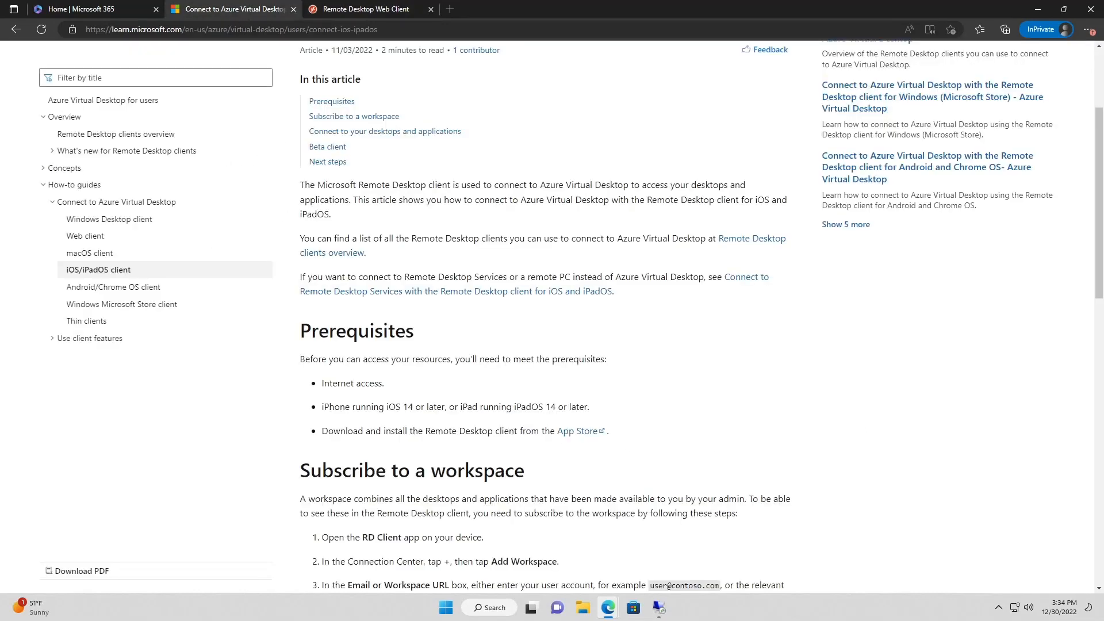
Download the Windows 64-bit installer from the Windows Desktop client article
{"action": "left_click", "coordinate": [141, 220]}
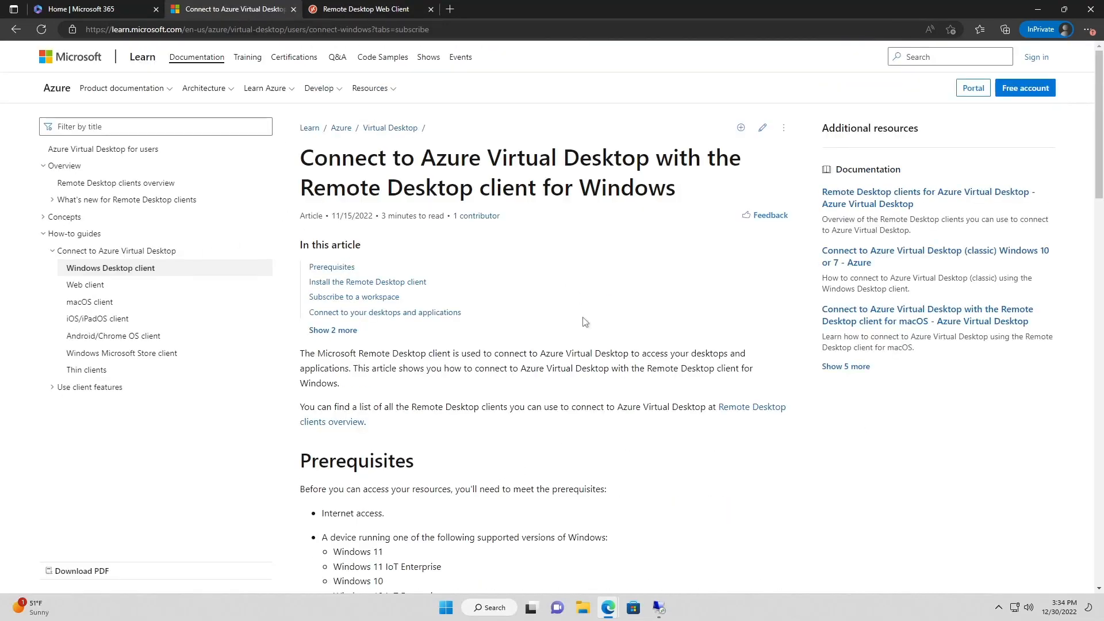
{"action": "scroll", "coordinate": [592, 396], "scroll_direction": "down", "scroll_amount": 4}
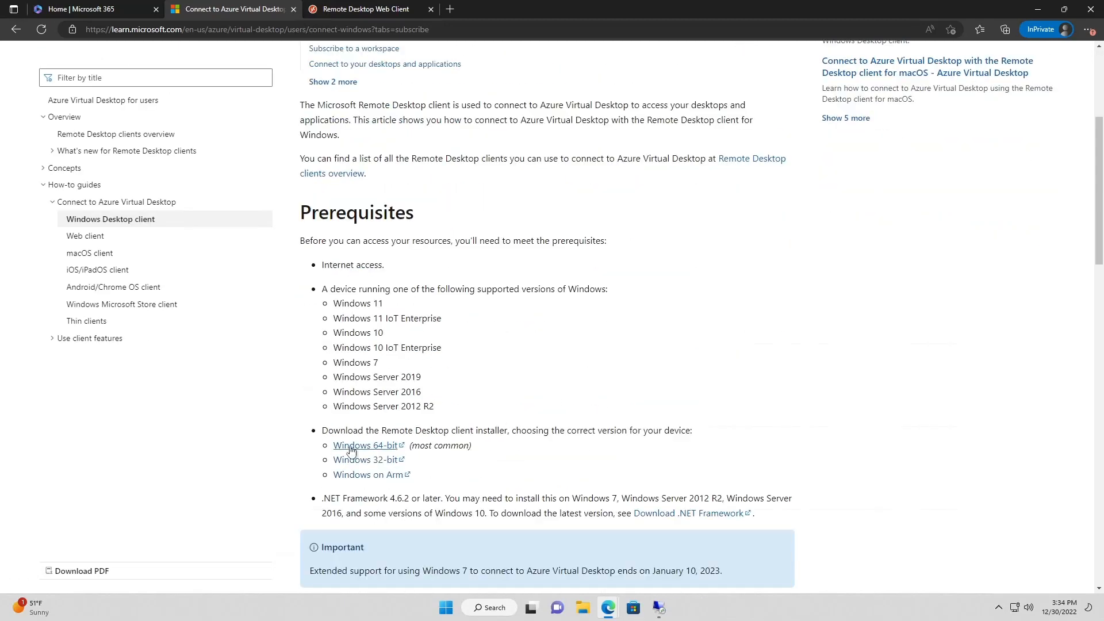
{"action": "left_click", "coordinate": [351, 446]}
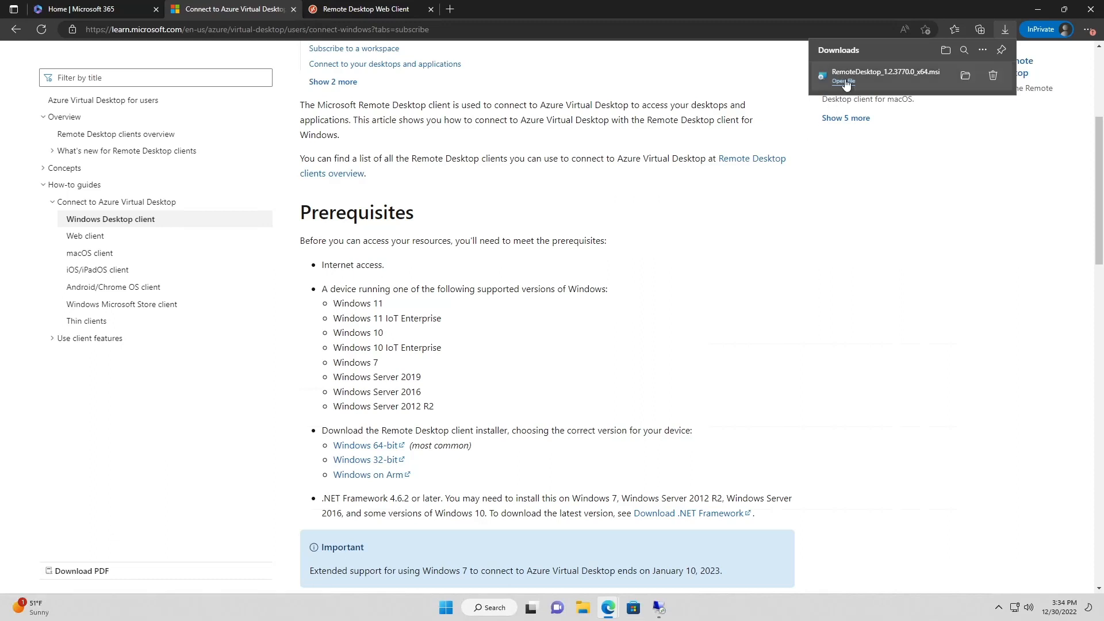
Run the Remote Desktop MSI and remove the existing Remote Desktop installation with admin approval
{"action": "left_click", "coordinate": [843, 81]}
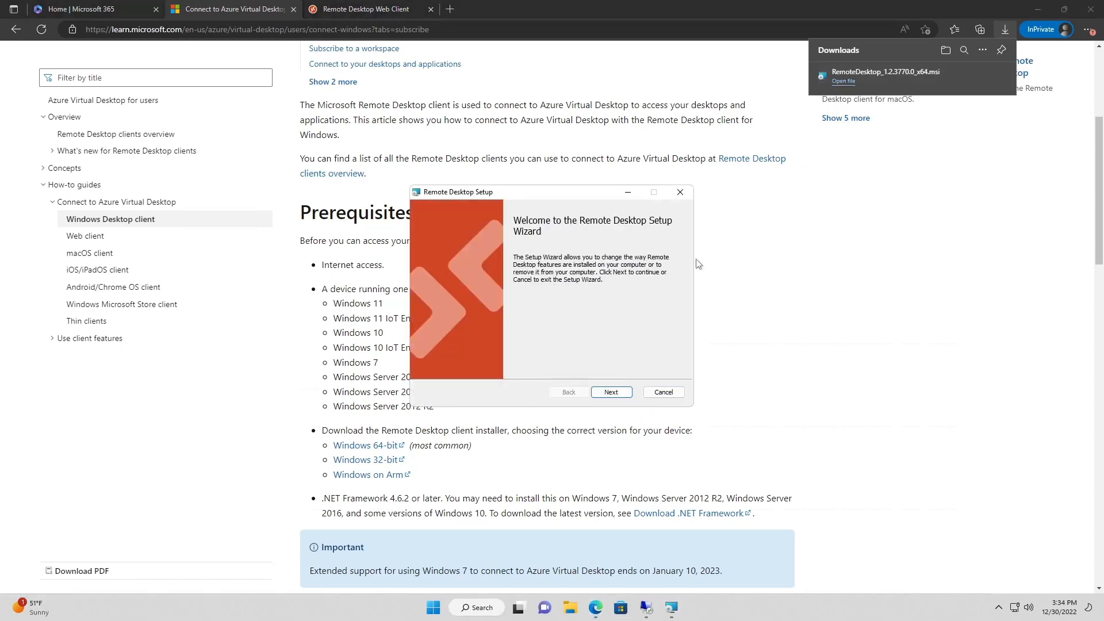
{"action": "left_click", "coordinate": [611, 392]}
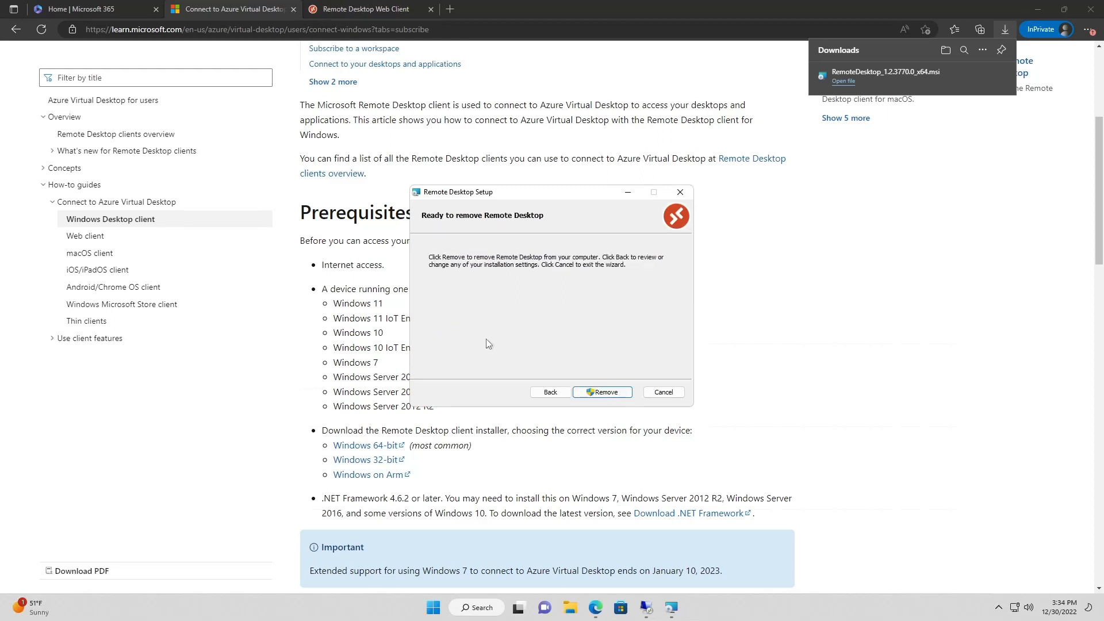
{"action": "left_click", "coordinate": [592, 393]}
{"action": "left_click", "coordinate": [523, 384]}
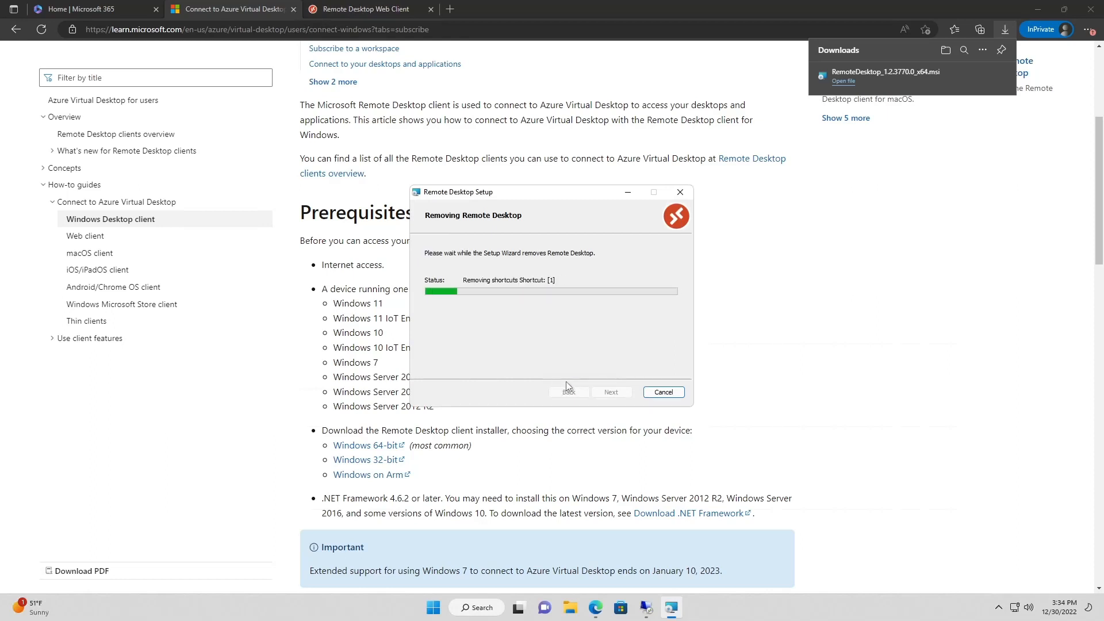
{"action": "left_click", "coordinate": [602, 393]}
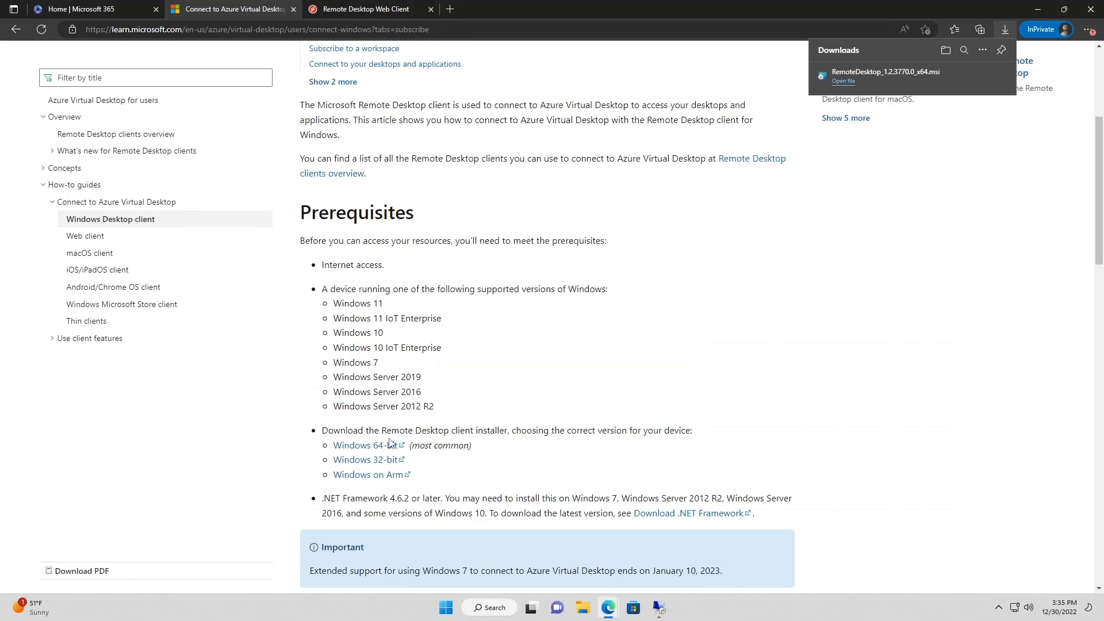
Rerun the installer and accept the licence terms to reach the Installation Scope step
{"action": "left_click", "coordinate": [843, 81]}
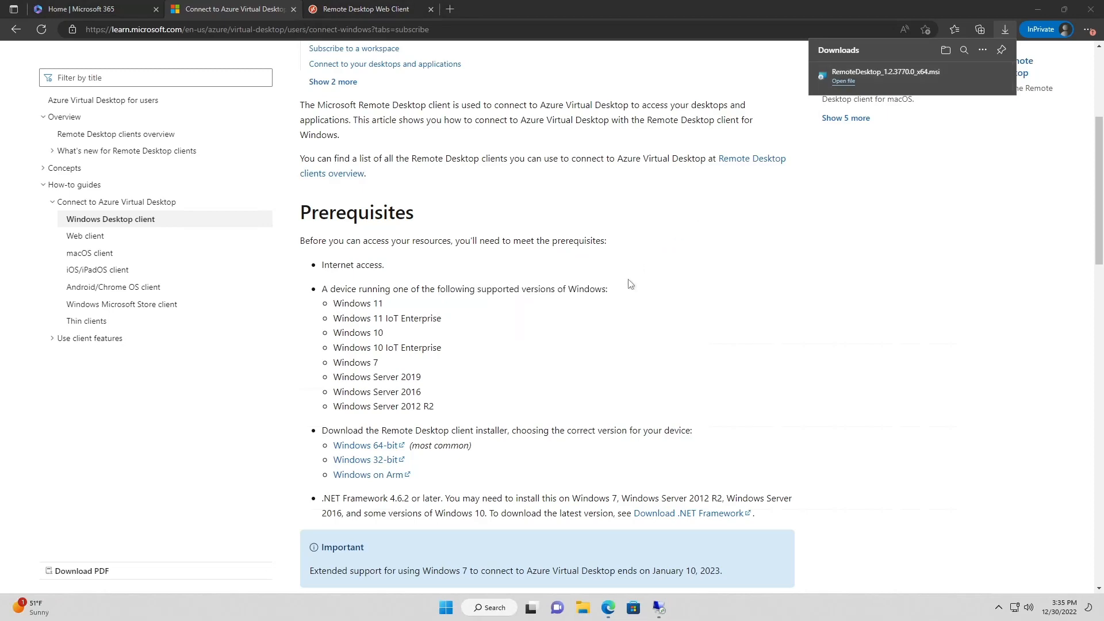
{"action": "left_click", "coordinate": [614, 392]}
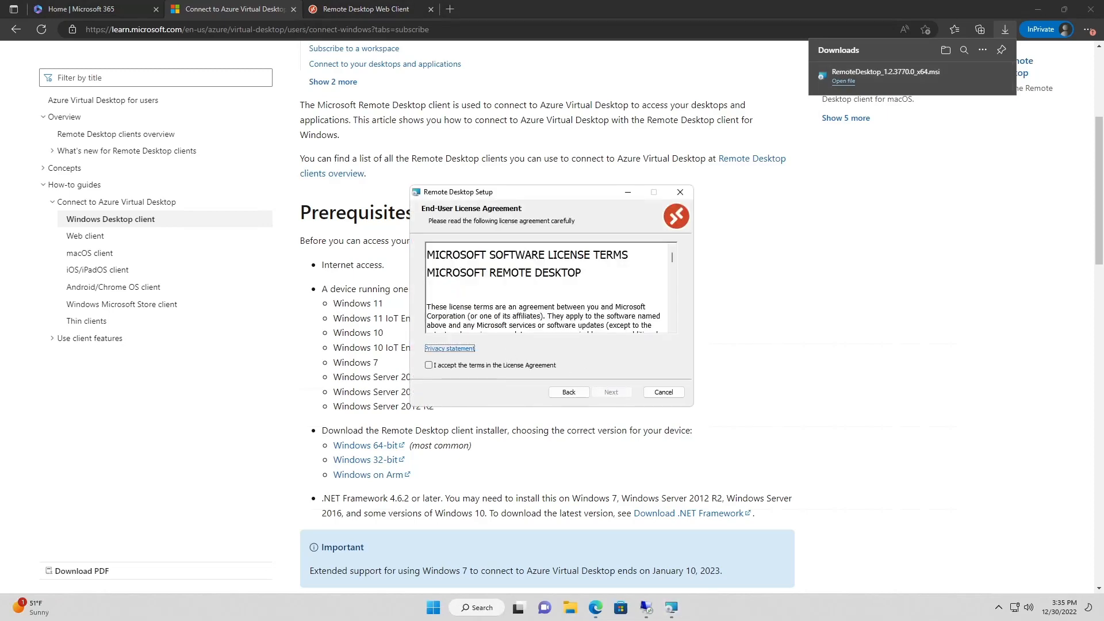
{"action": "scroll", "coordinate": [549, 288], "scroll_direction": "down", "scroll_amount": 20}
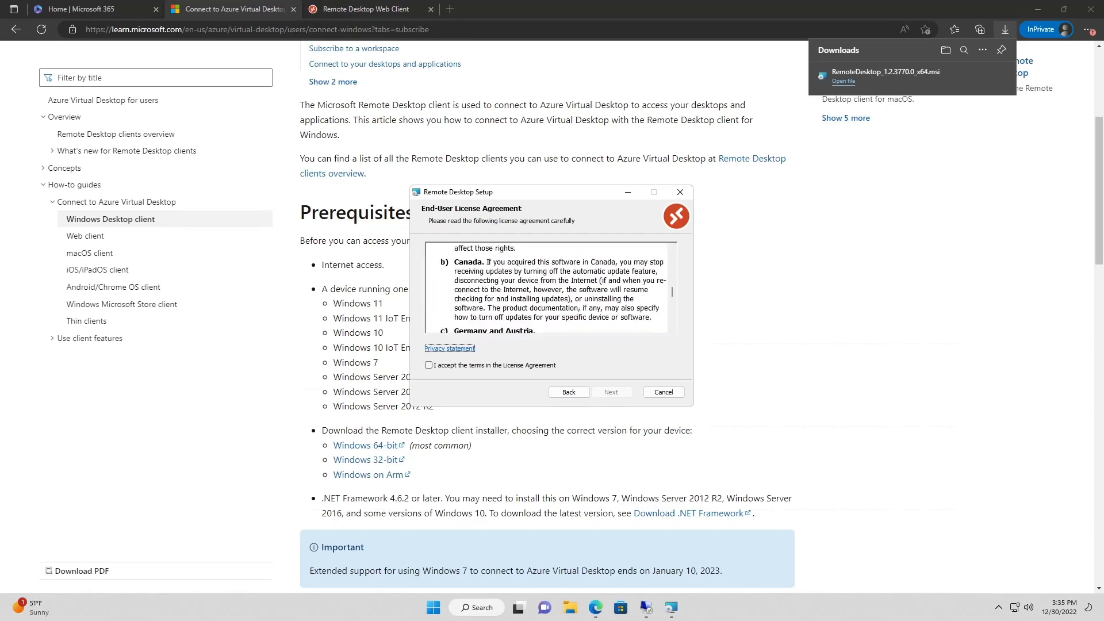
{"action": "scroll", "coordinate": [549, 288], "scroll_direction": "down", "scroll_amount": 15}
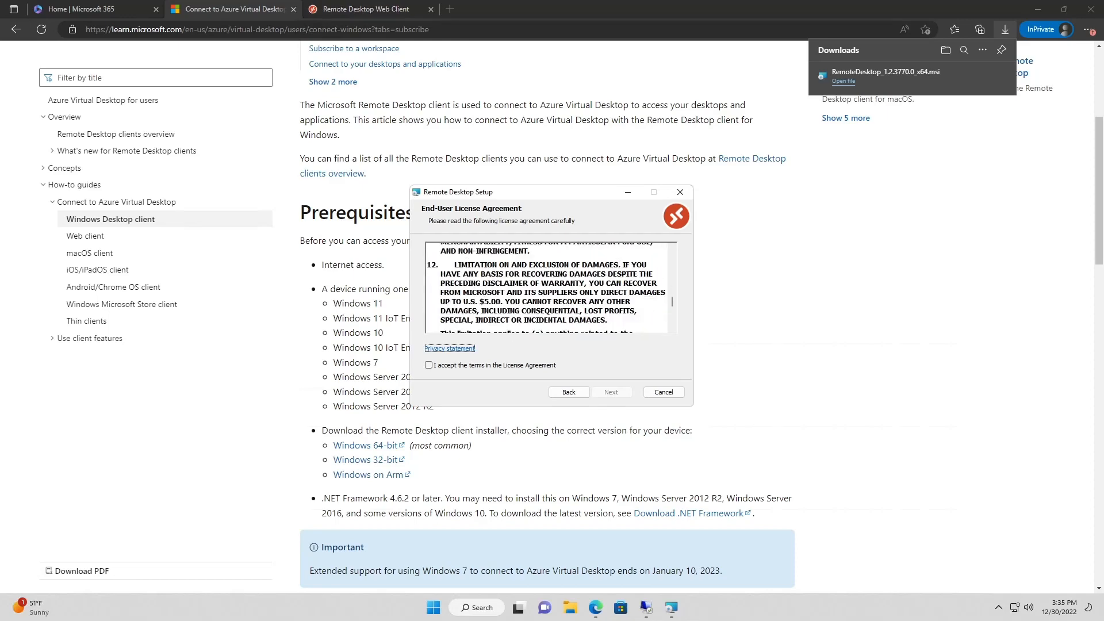
{"action": "left_click", "coordinate": [526, 366]}
{"action": "left_click", "coordinate": [612, 391]}
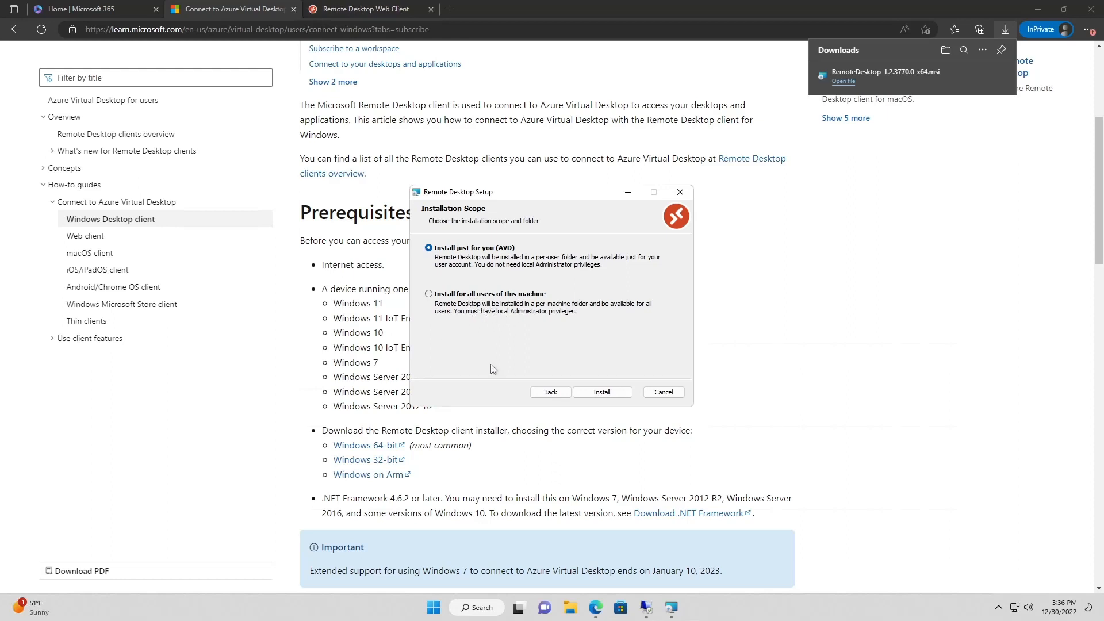
Install the Remote Desktop client for the current user only and finish setup with the client launching
{"action": "left_click", "coordinate": [480, 295]}
{"action": "left_click", "coordinate": [613, 394]}
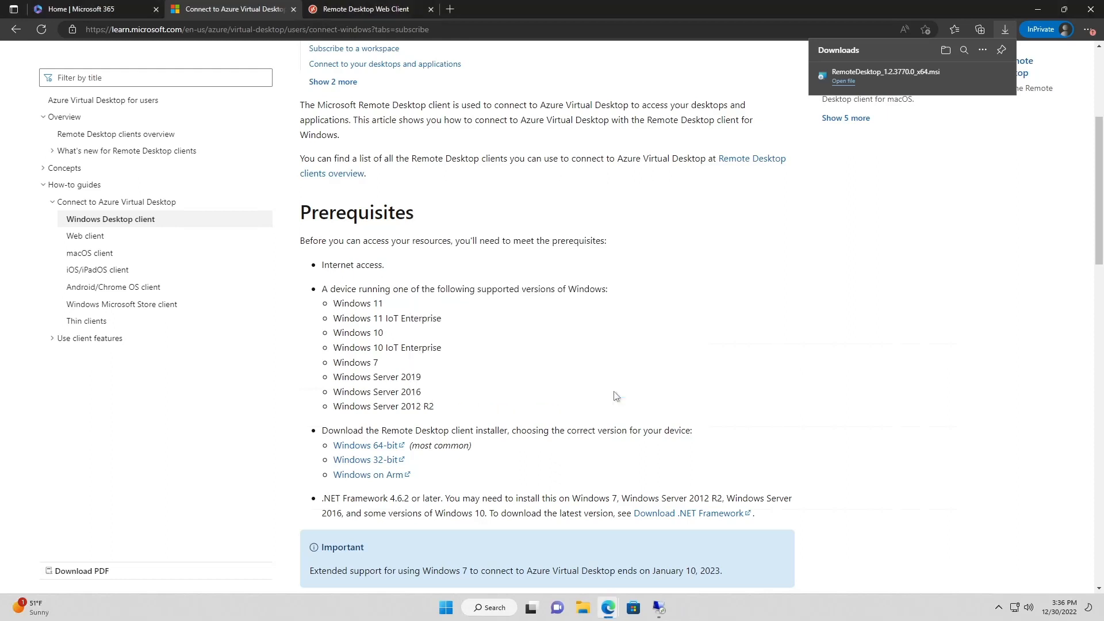
{"action": "left_click", "coordinate": [514, 381]}
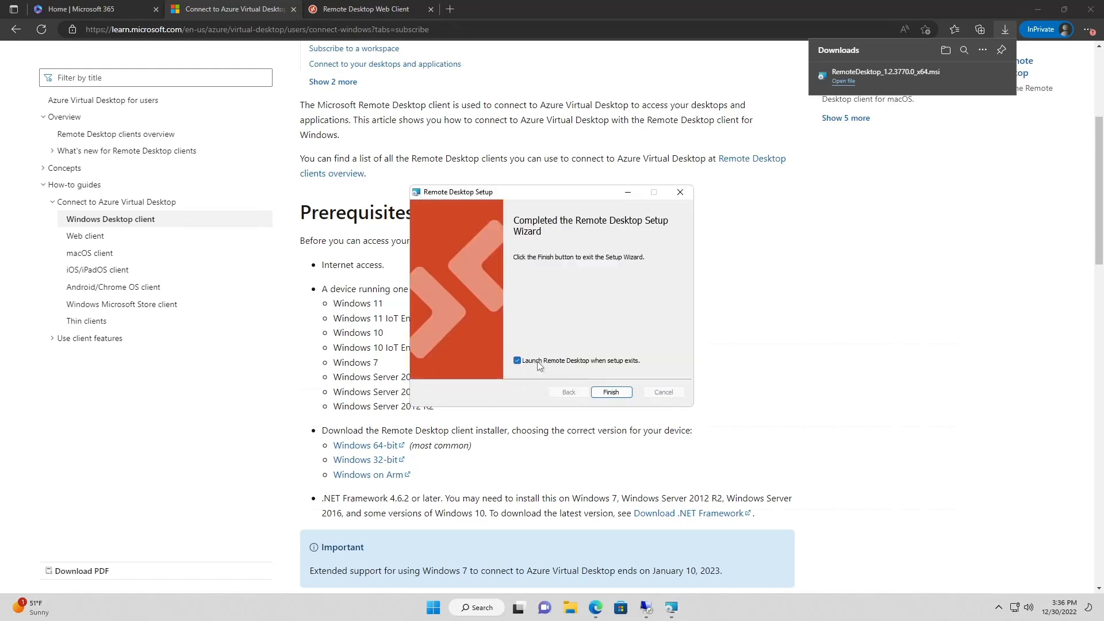
{"action": "left_click", "coordinate": [625, 397]}
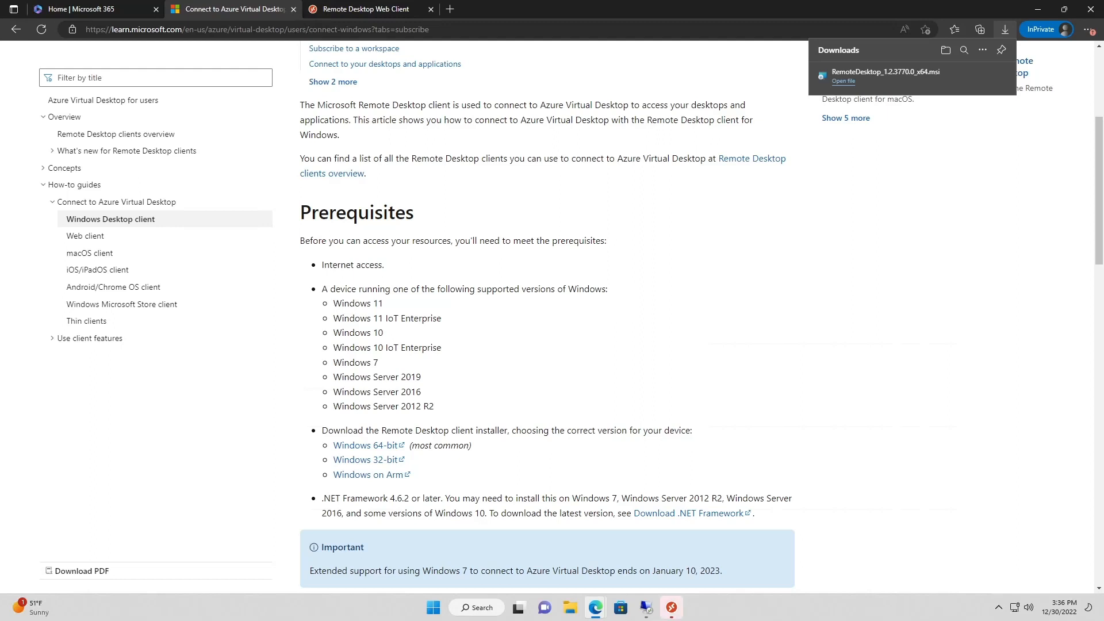
Try connecting to DevOps Desktop from the Remote Desktop client, then inspect and dismiss error 0x3000047
{"action": "left_click", "coordinate": [672, 608]}
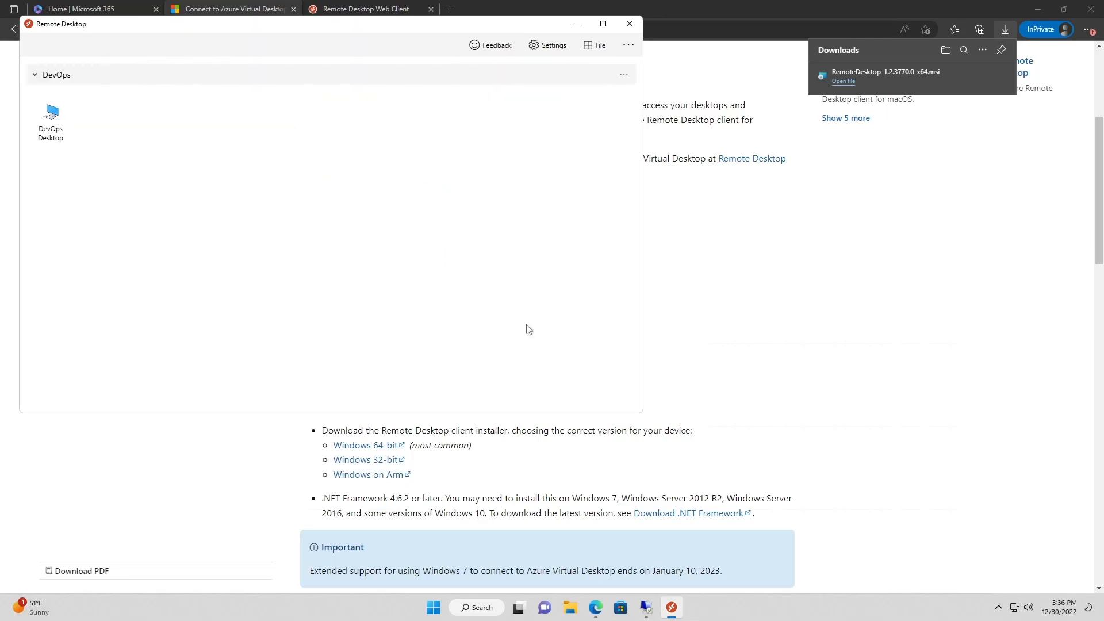
{"action": "left_click", "coordinate": [58, 115]}
{"action": "left_click_drag", "start_coordinate": [184, 29], "coordinate": [282, 109]}
{"action": "double_click", "coordinate": [155, 199]}
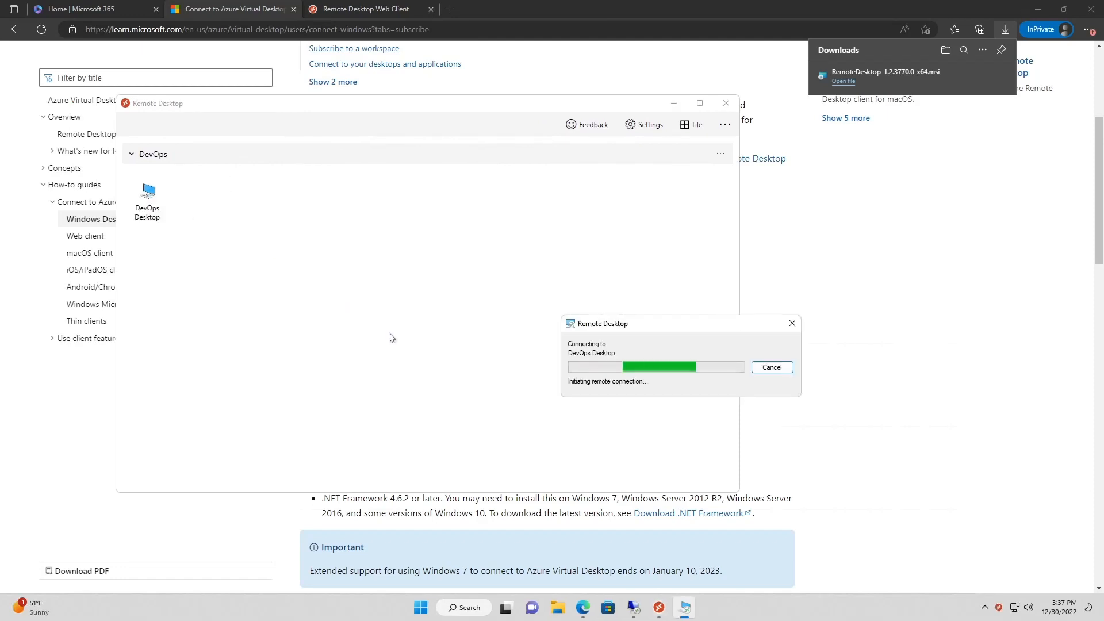
{"action": "left_click", "coordinate": [547, 367]}
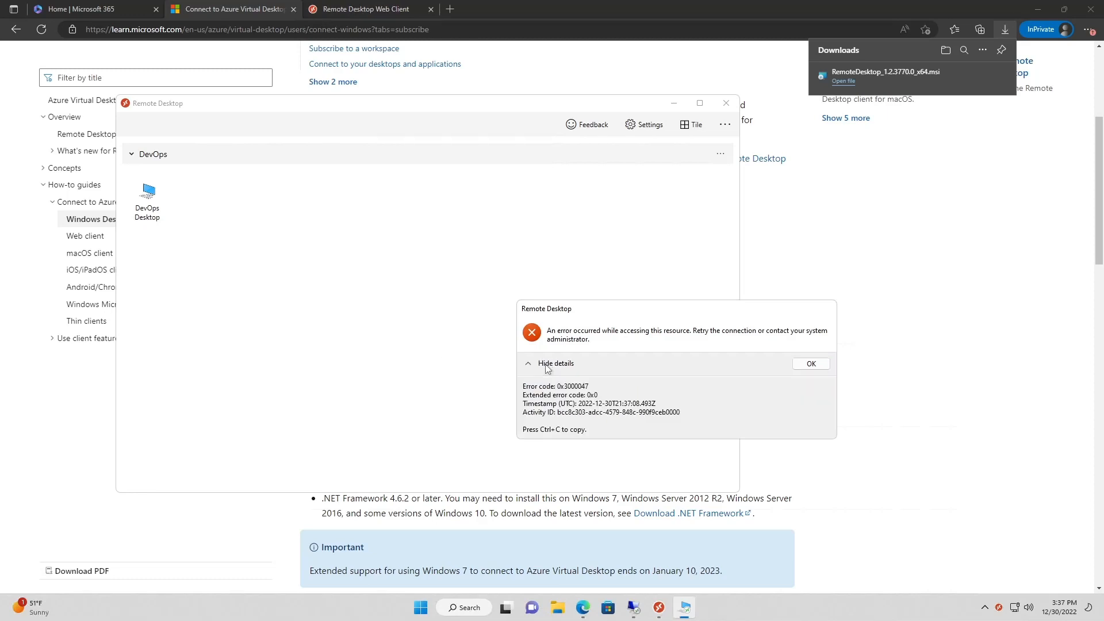
{"action": "left_click", "coordinate": [812, 364]}
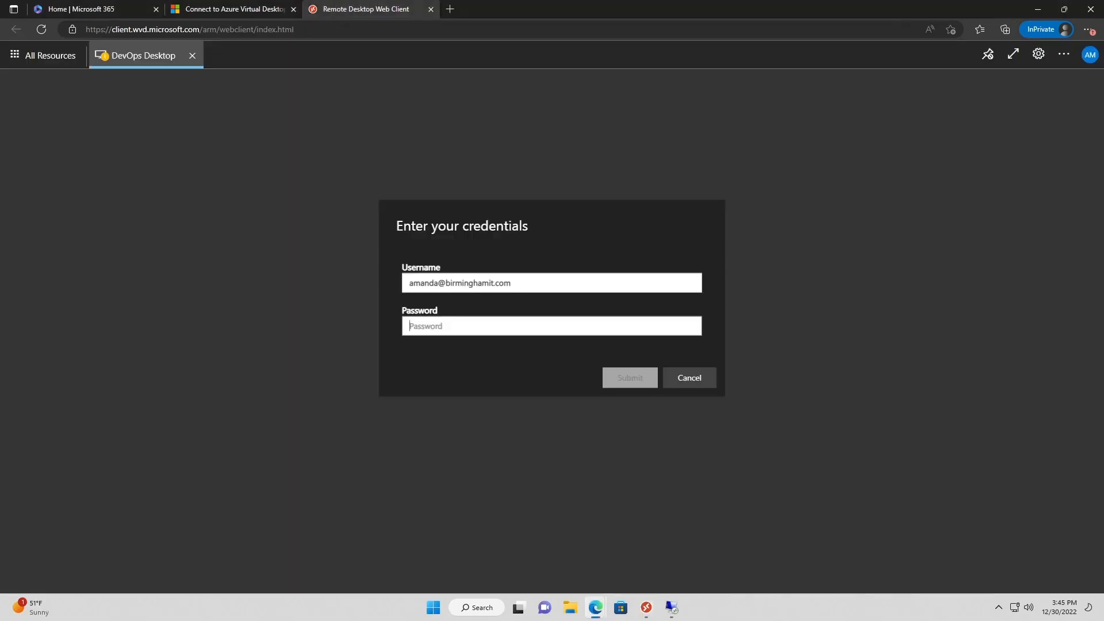
Enter the account password in the DevOps Desktop credentials prompt and submit it
{"action": "key", "text": "Tab"}
{"action": "type", "text": "•••••••"}
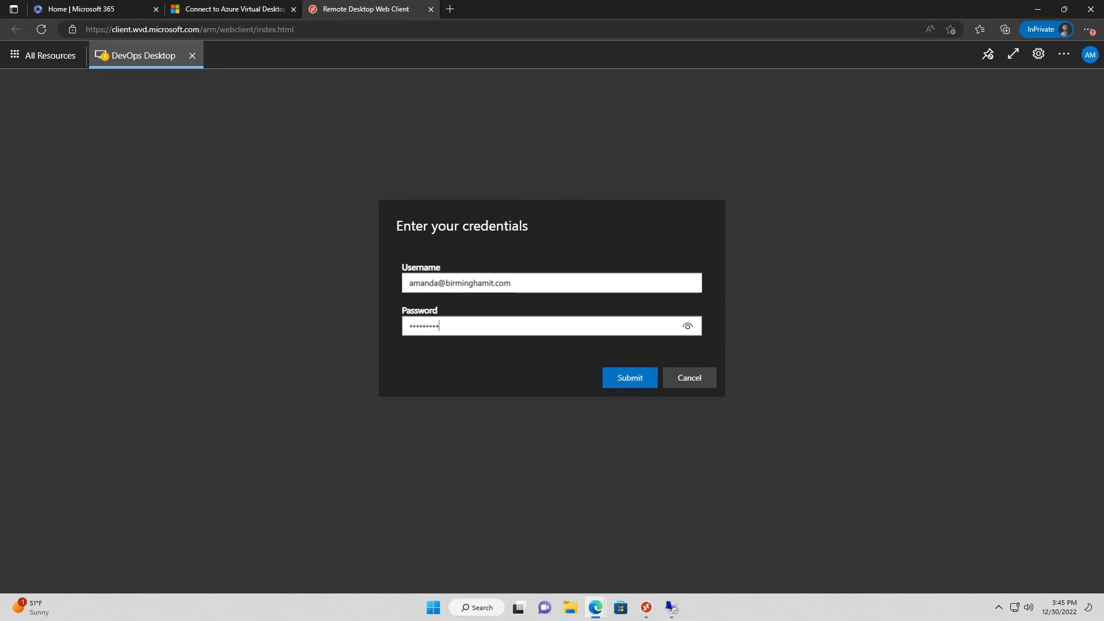
{"action": "key", "text": "Return"}
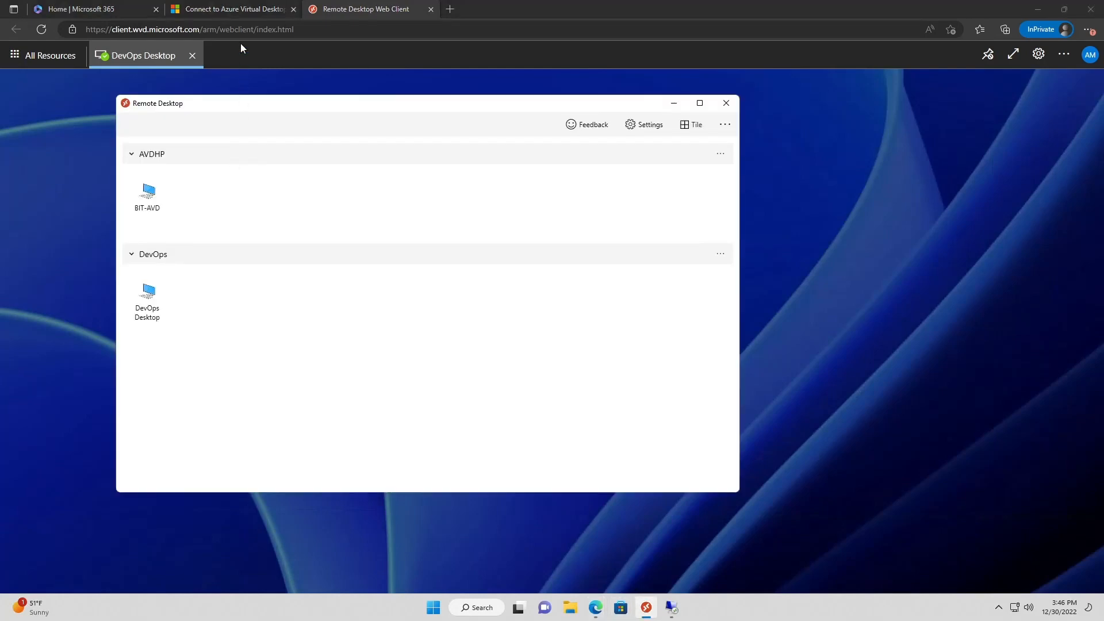
Check the Remote Desktop client's AVDHP and DevOps workspaces, then return to the DevOps Desktop web session
{"action": "left_click", "coordinate": [246, 12]}
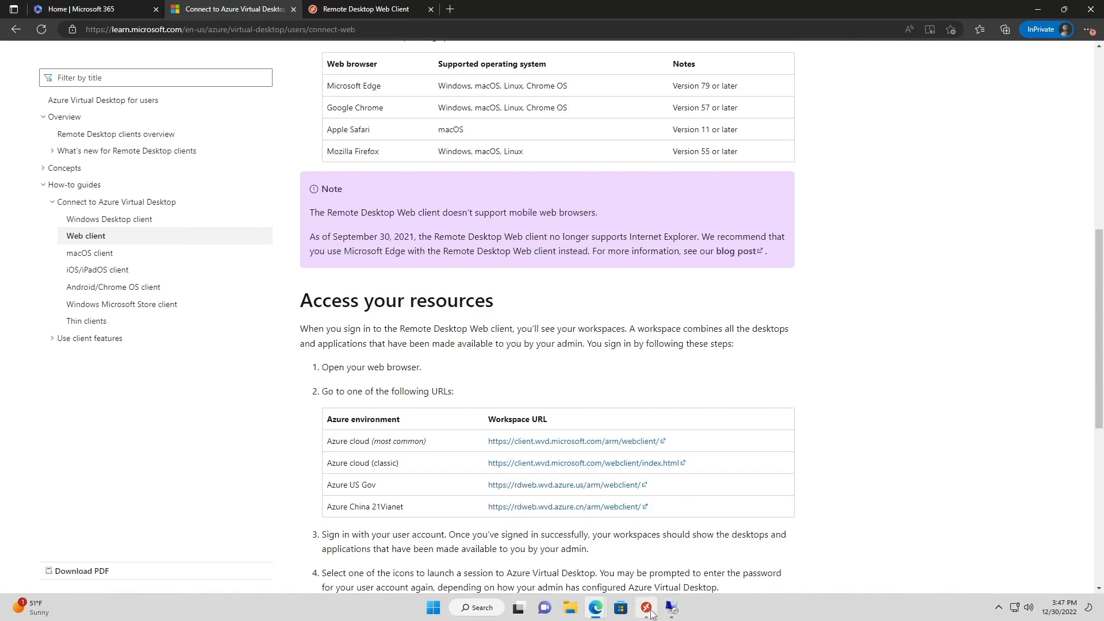
{"action": "mouse_move", "coordinate": [676, 611]}
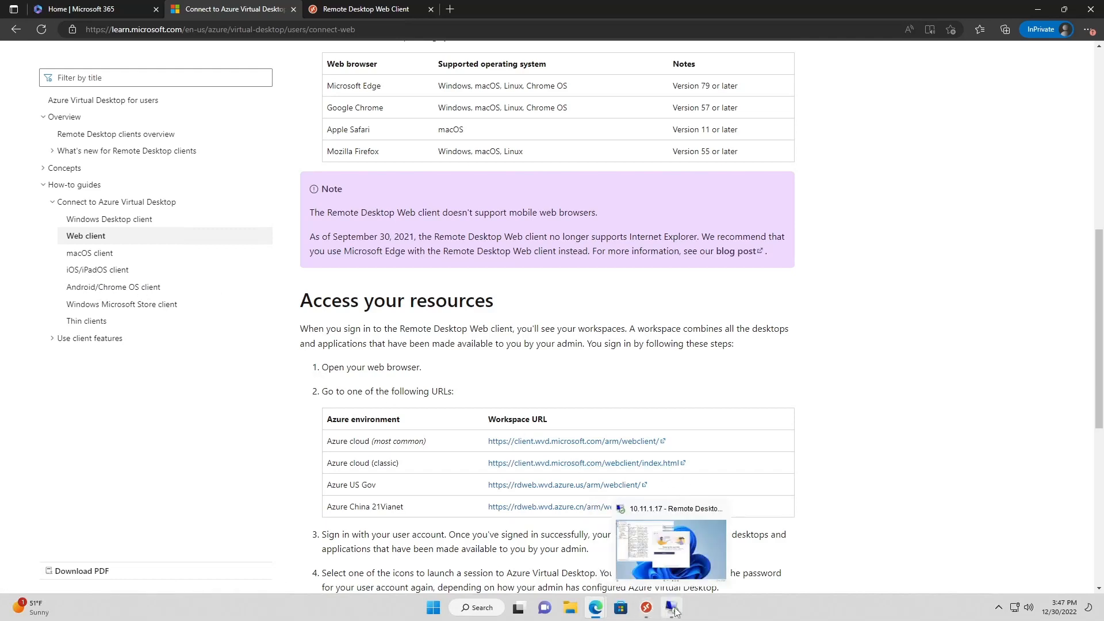
{"action": "left_click", "coordinate": [646, 614]}
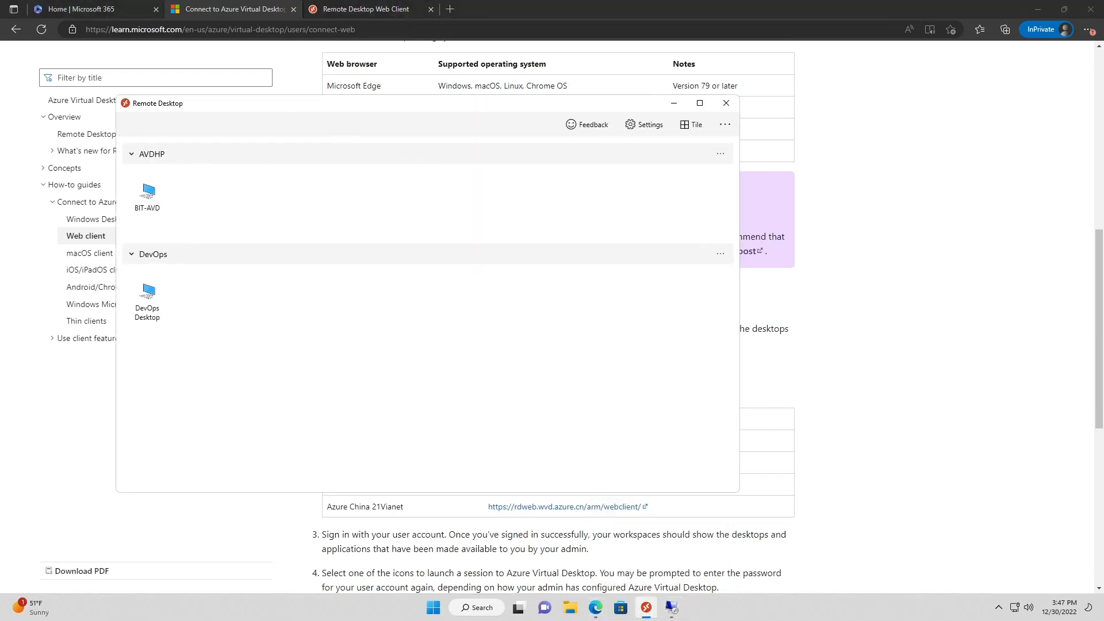
{"action": "left_click", "coordinate": [373, 15]}
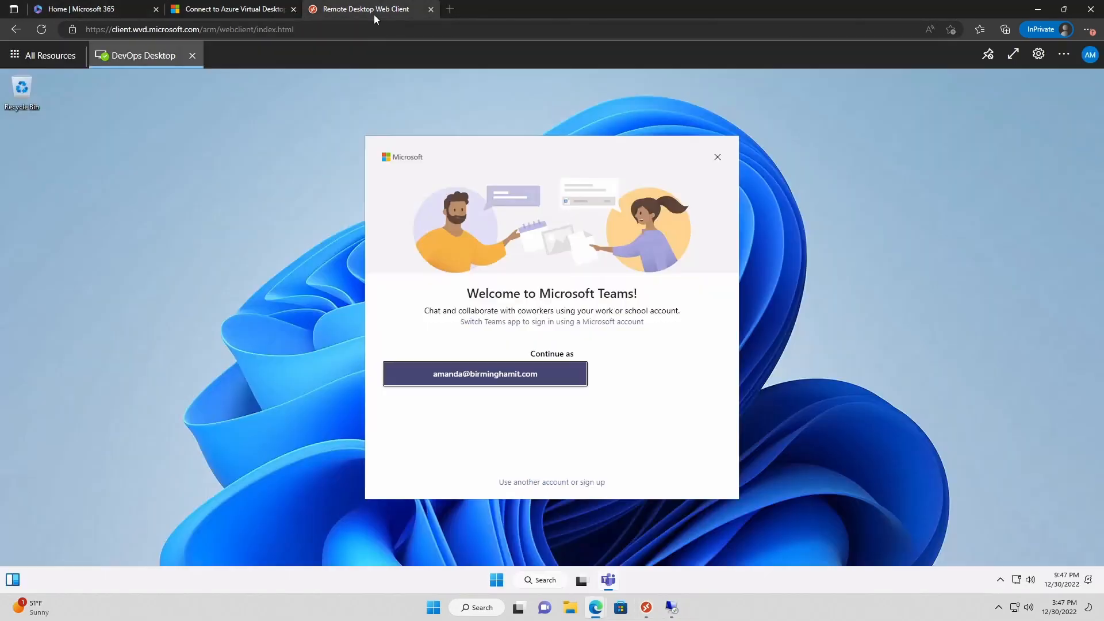
Dismiss the Teams welcome screen in the remote session and close the remote Start menu
{"action": "left_click", "coordinate": [717, 158]}
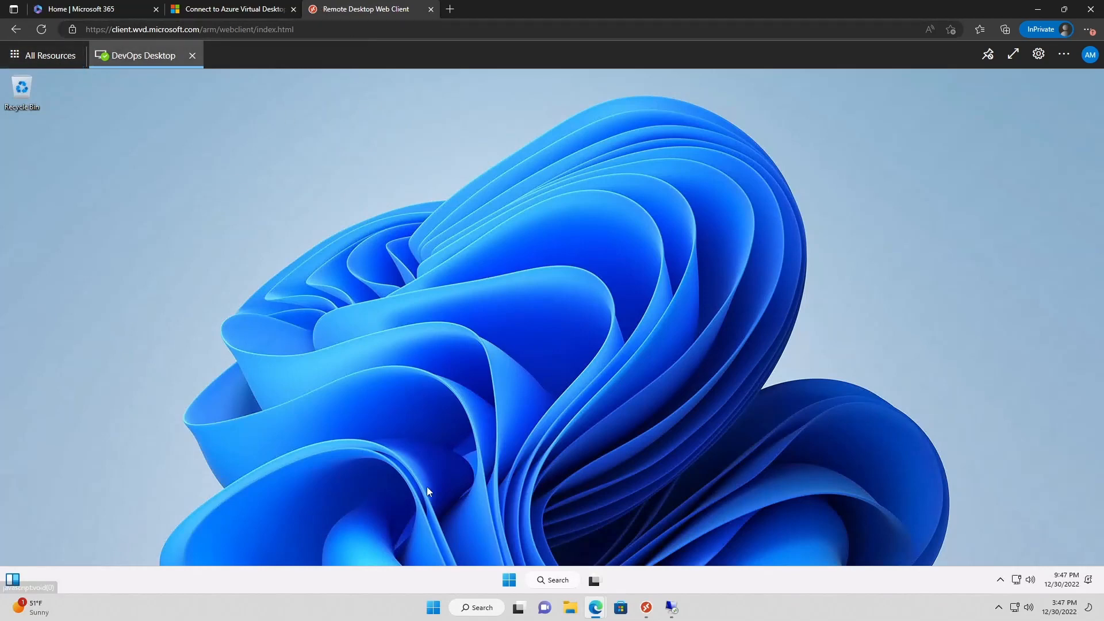
{"action": "left_click", "coordinate": [508, 581]}
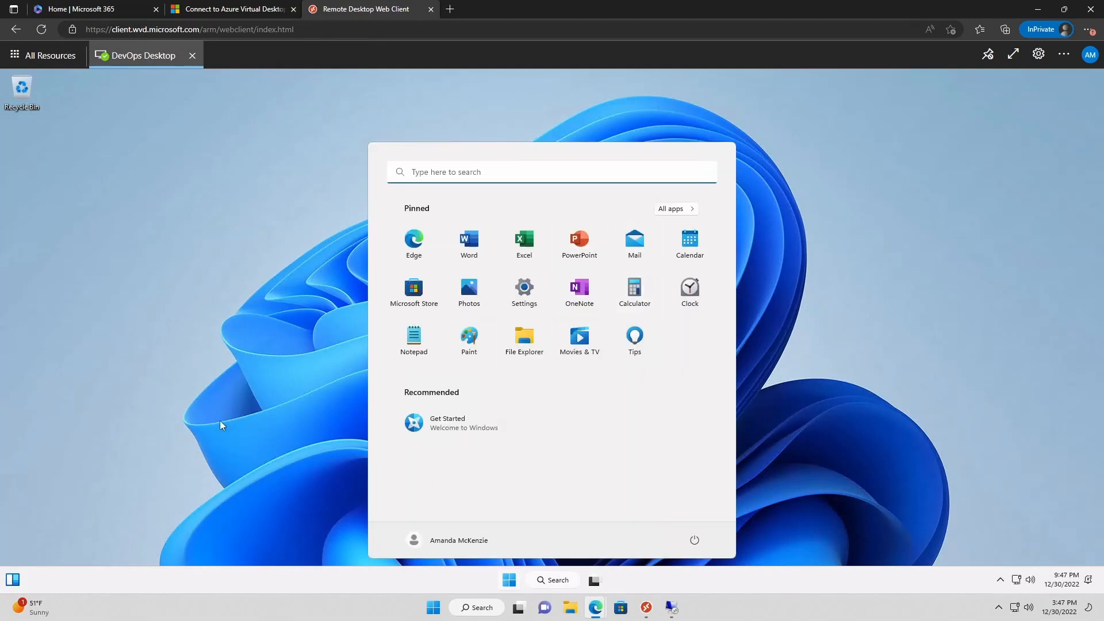
{"action": "left_click", "coordinate": [265, 424]}
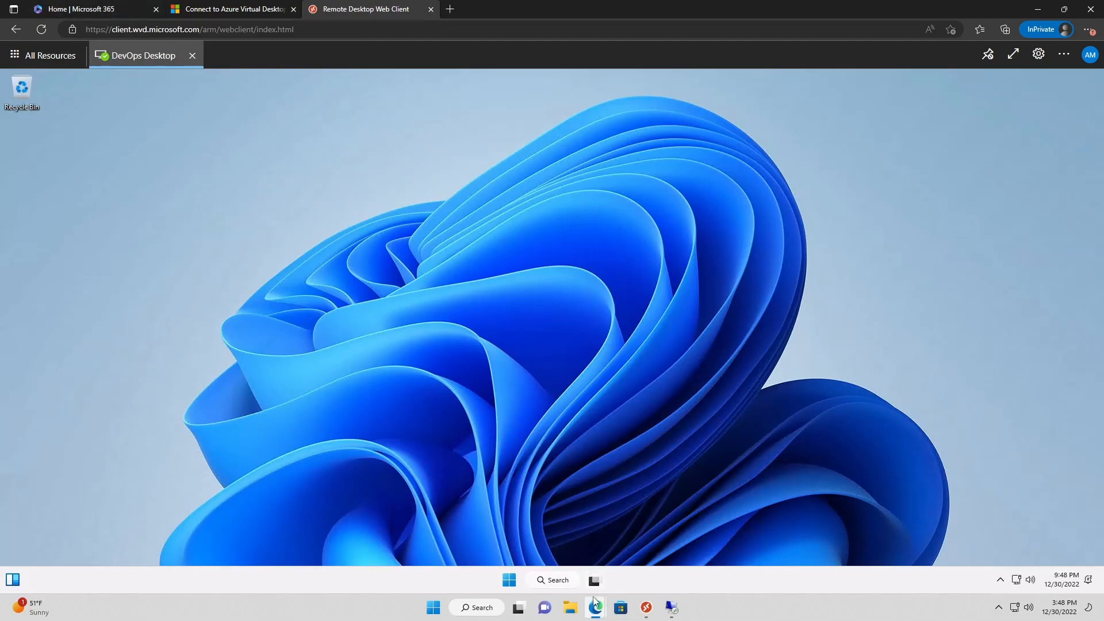
Return to the Azure portal and open the Azure Virtual Desktop application groups list
{"action": "mouse_move", "coordinate": [592, 595]}
{"action": "left_click", "coordinate": [542, 568]}
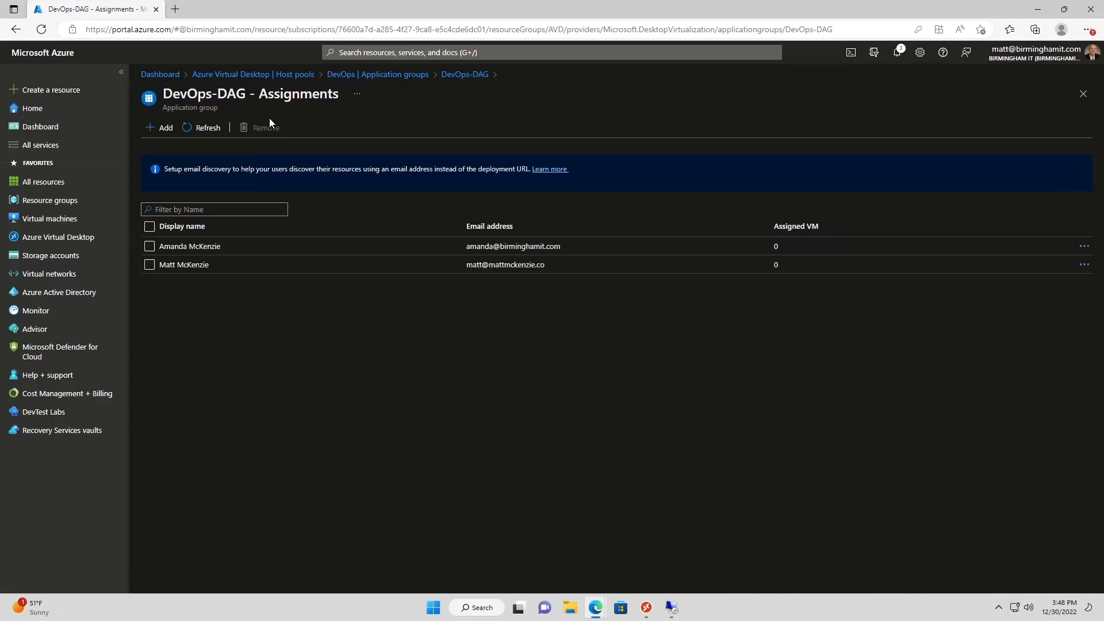
{"action": "left_click", "coordinate": [345, 75]}
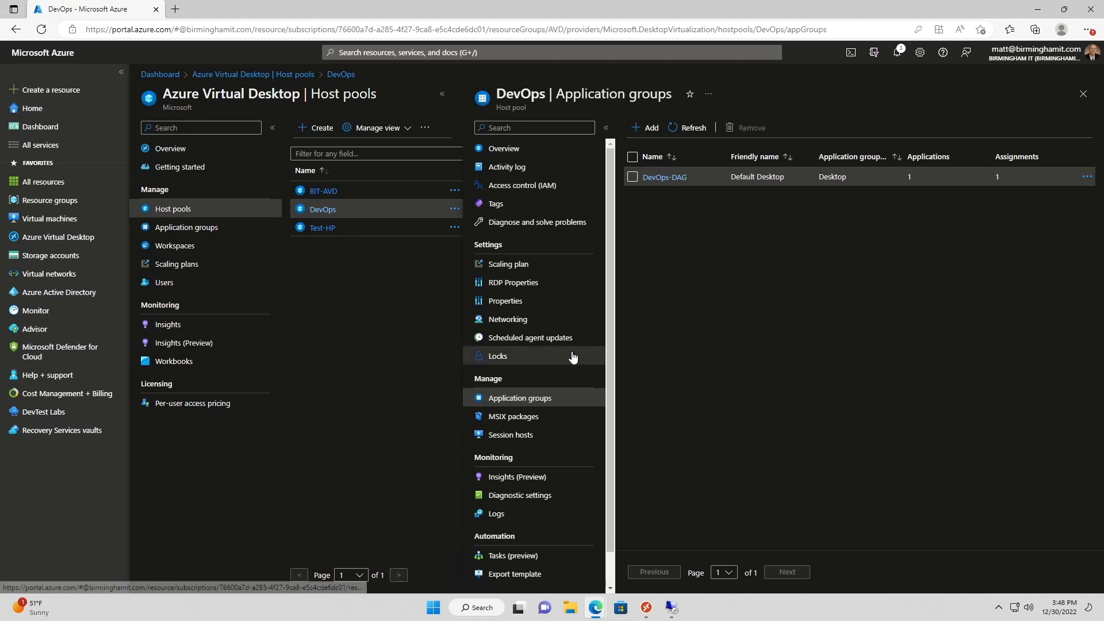
{"action": "left_click", "coordinate": [208, 228]}
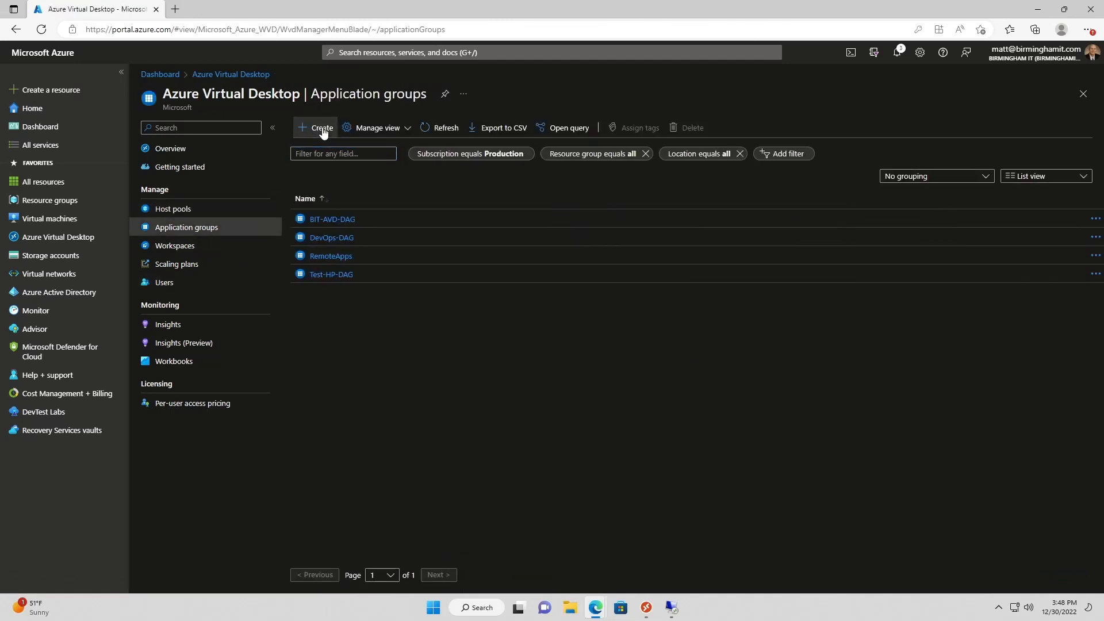
Start a new application group in the AVD resource group for the DevOps host pool, named APP_DevOps
{"action": "left_click", "coordinate": [322, 129]}
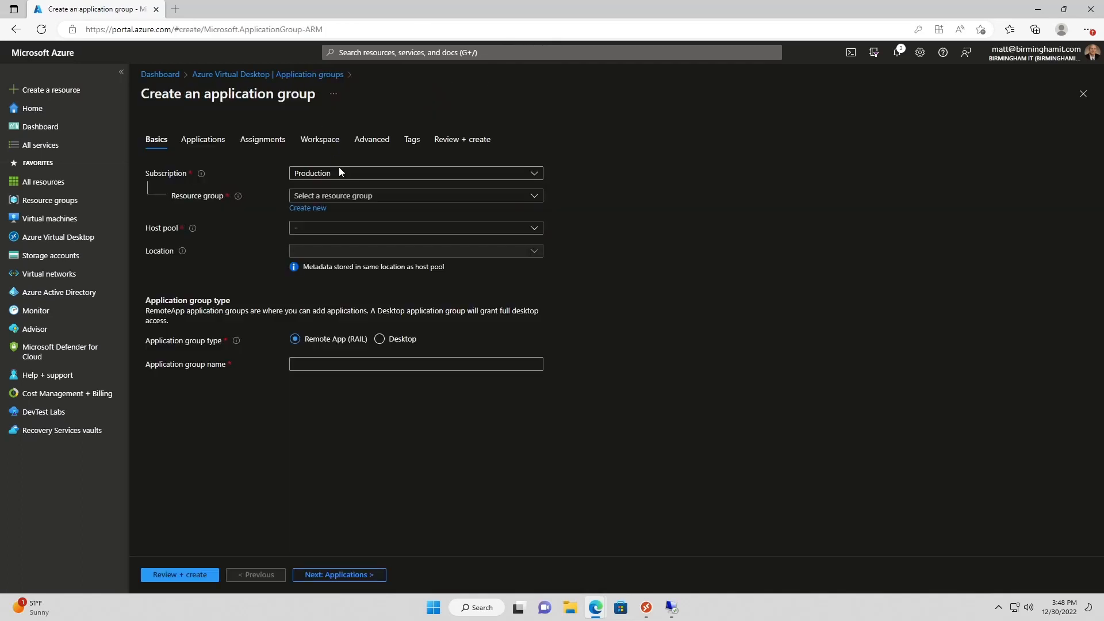
{"action": "left_click", "coordinate": [338, 194]}
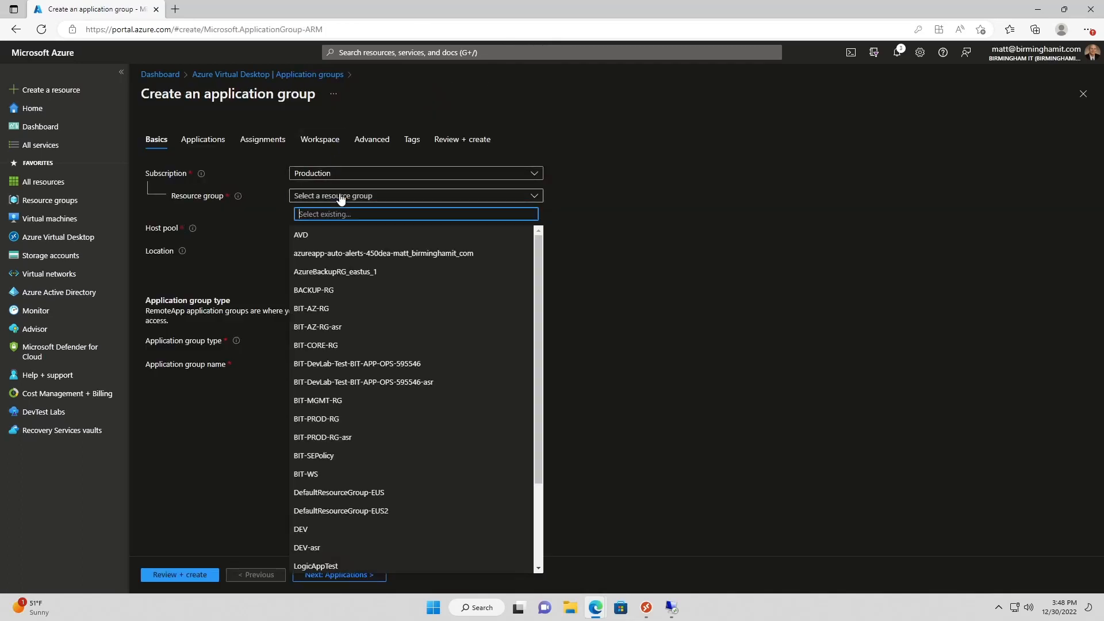
{"action": "left_click", "coordinate": [316, 234]}
{"action": "left_click", "coordinate": [316, 234]}
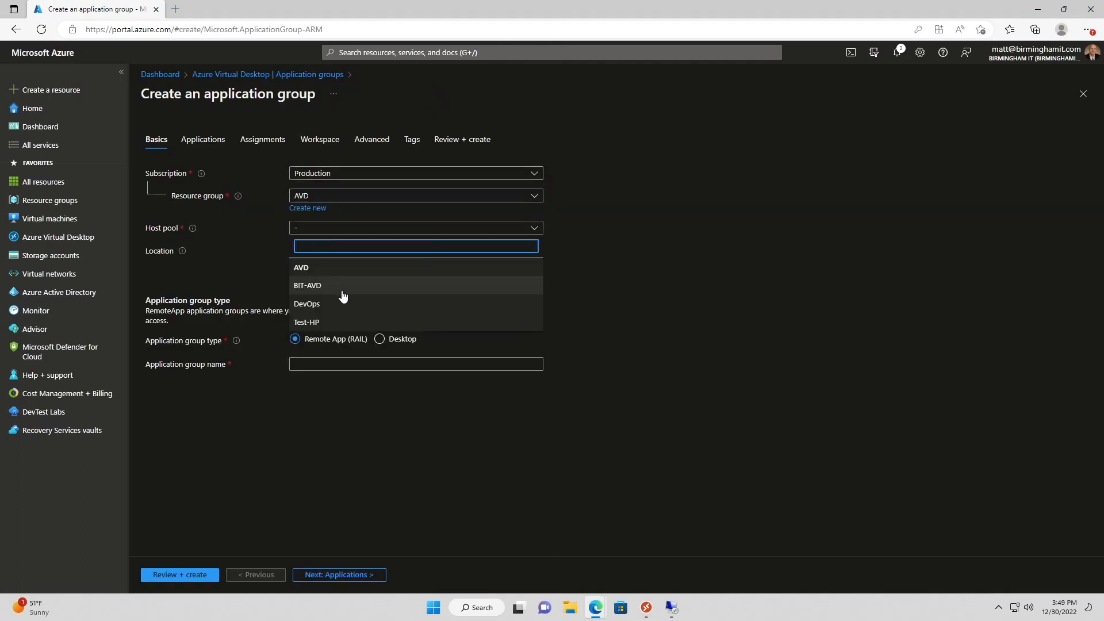
{"action": "left_click", "coordinate": [321, 309]}
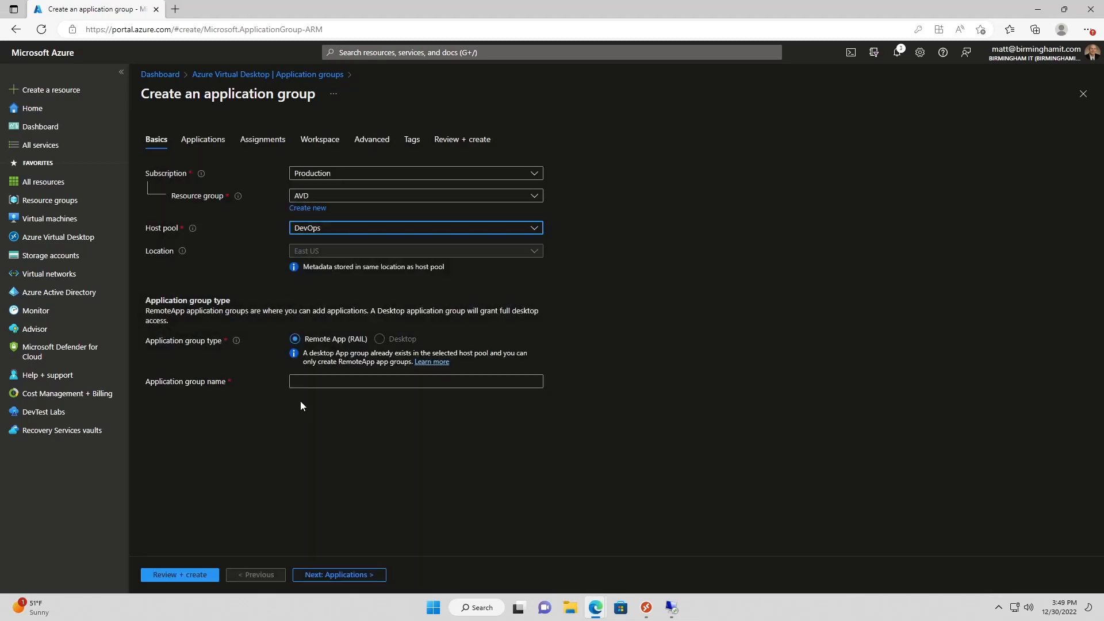
{"action": "left_click", "coordinate": [305, 382]}
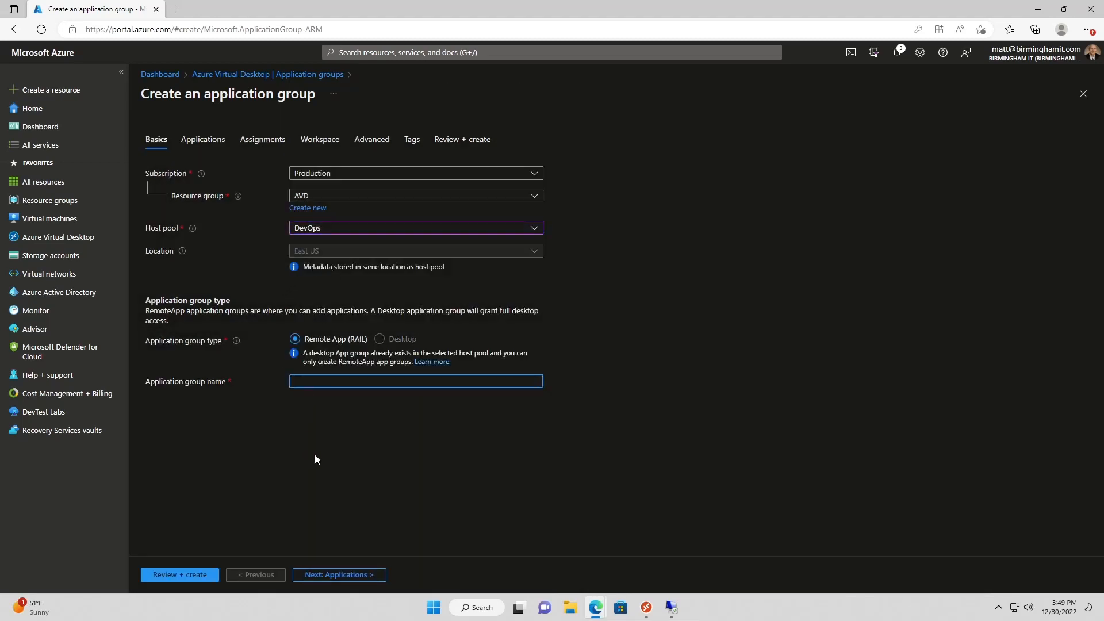
{"action": "type", "text": "R"}
{"action": "key", "text": "BackSpace"}
{"action": "type", "text": "DevOps-"}
{"action": "type", "text": "APP_"}
{"action": "left_click", "coordinate": [357, 574]}
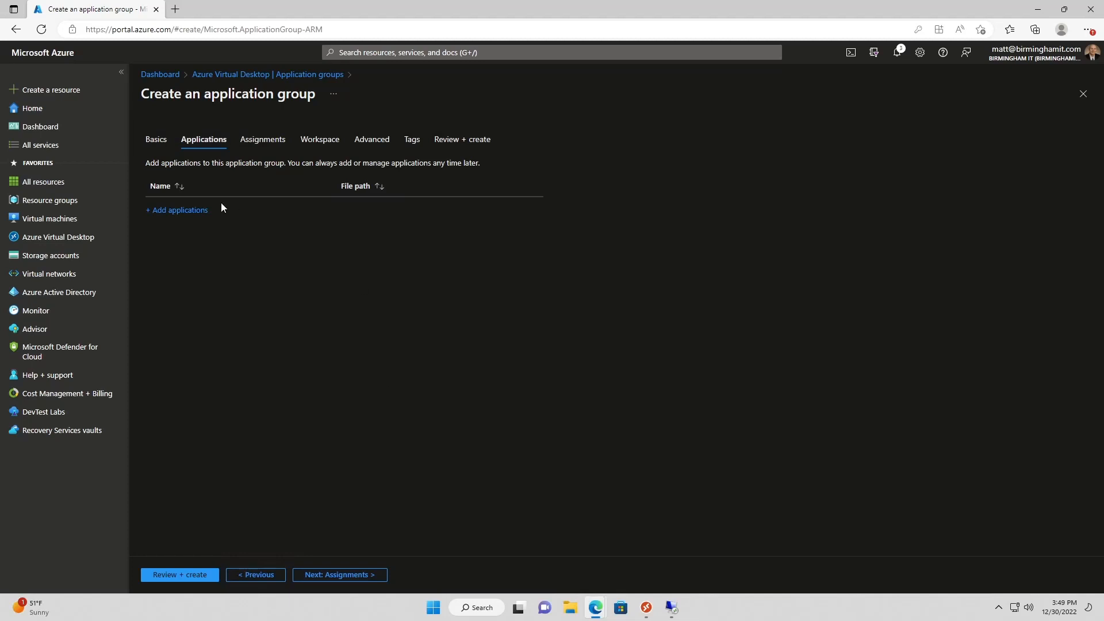
Add an application, trying the File path source with a required command line
{"action": "left_click", "coordinate": [178, 211]}
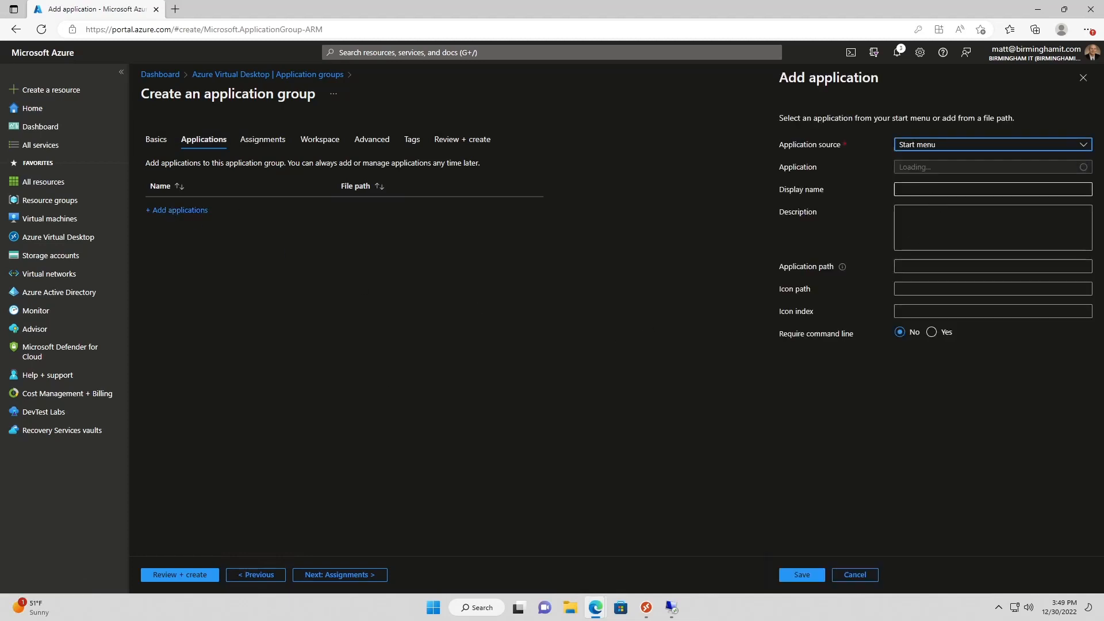
{"action": "left_click", "coordinate": [973, 148]}
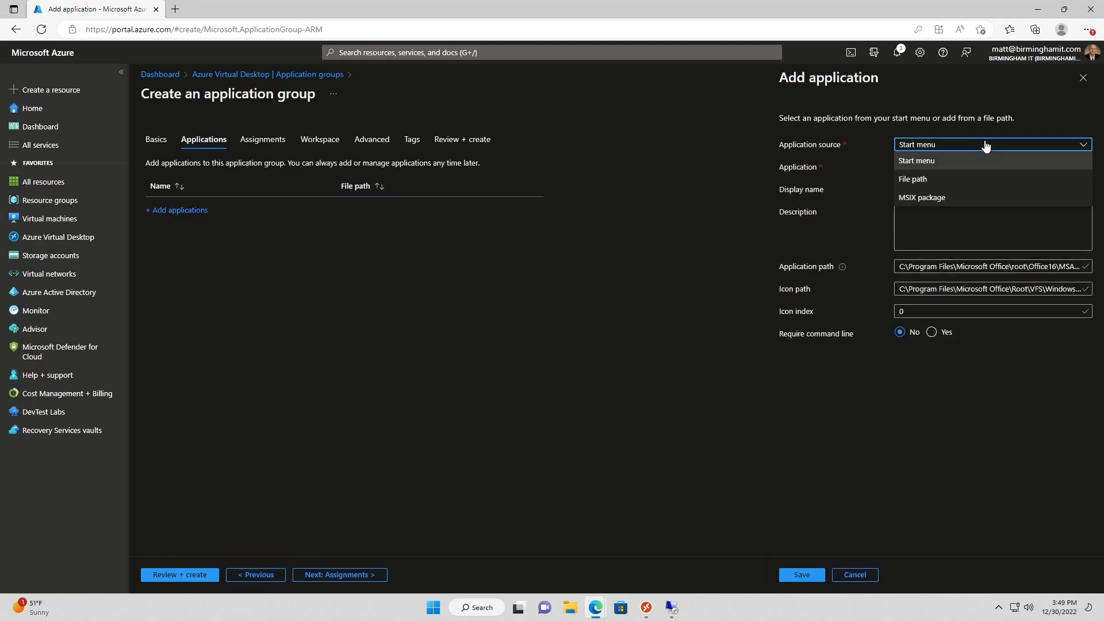
{"action": "left_click", "coordinate": [918, 181]}
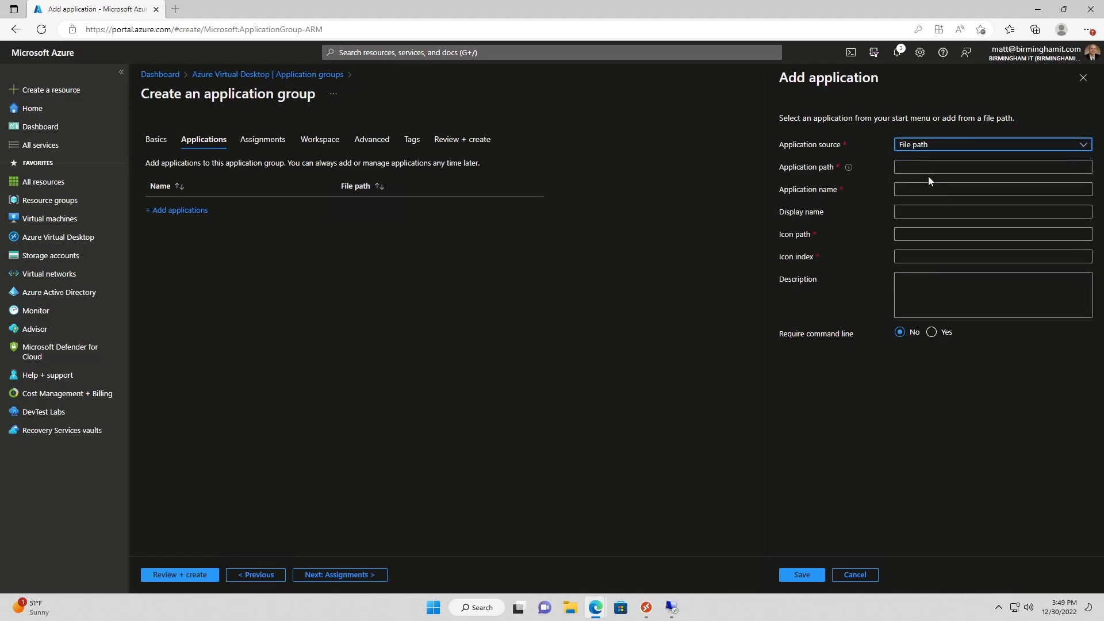
{"action": "left_click", "coordinate": [945, 148]}
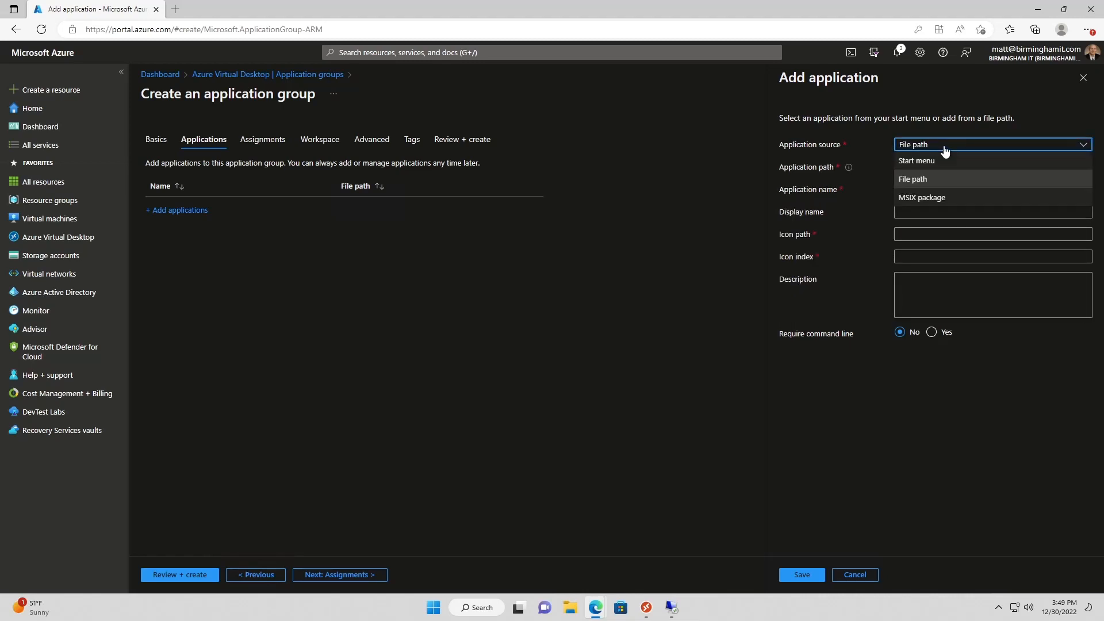
{"action": "left_click", "coordinate": [939, 162]}
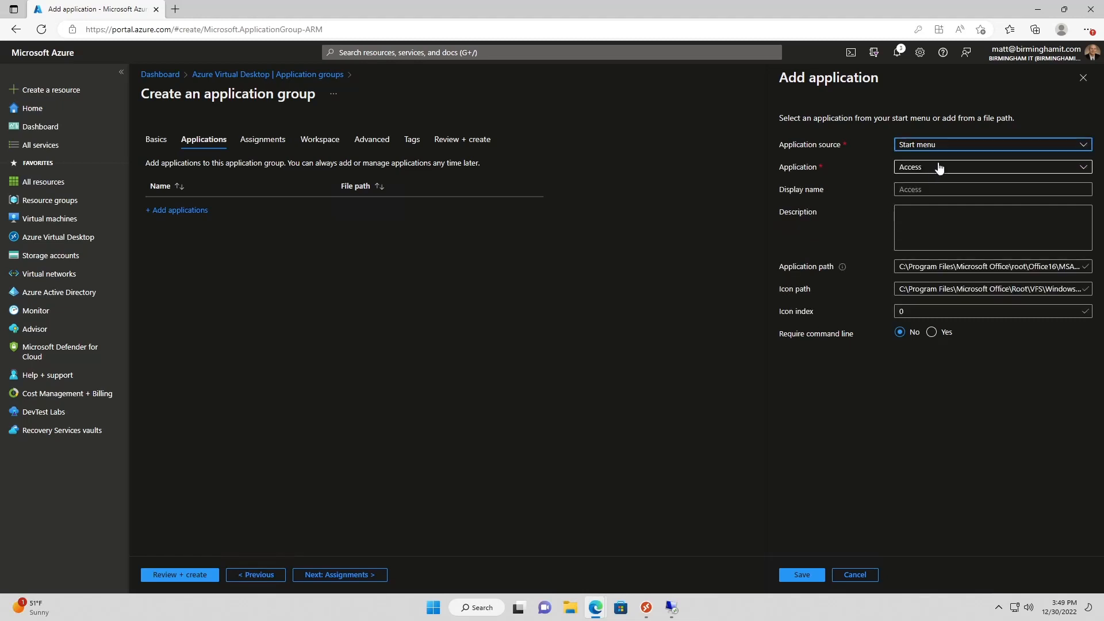
{"action": "left_click", "coordinate": [947, 148]}
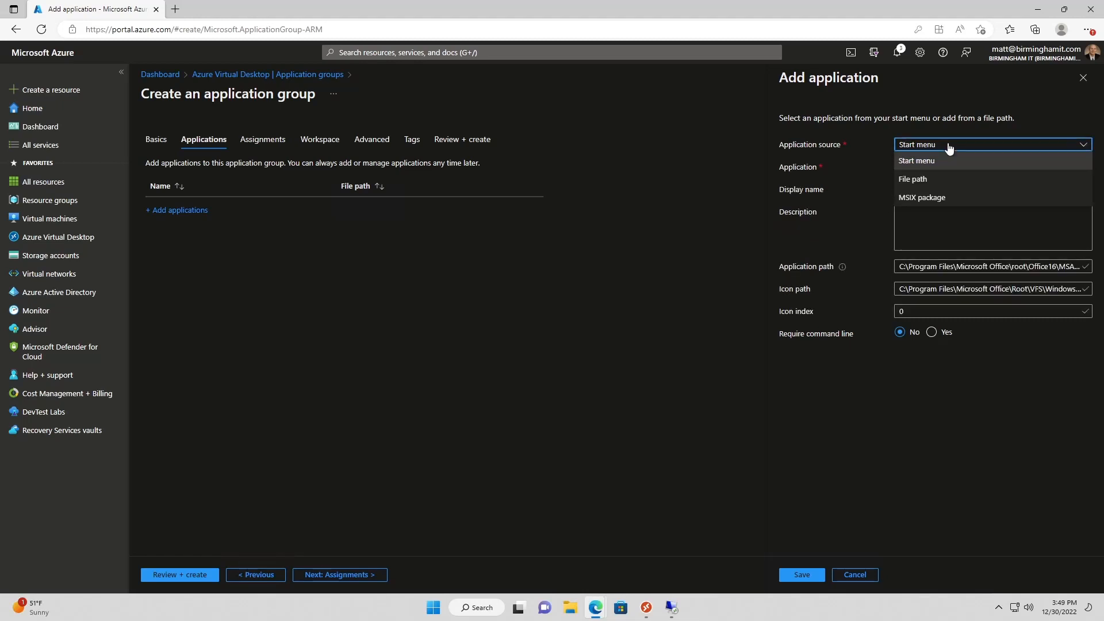
{"action": "left_click", "coordinate": [937, 181]}
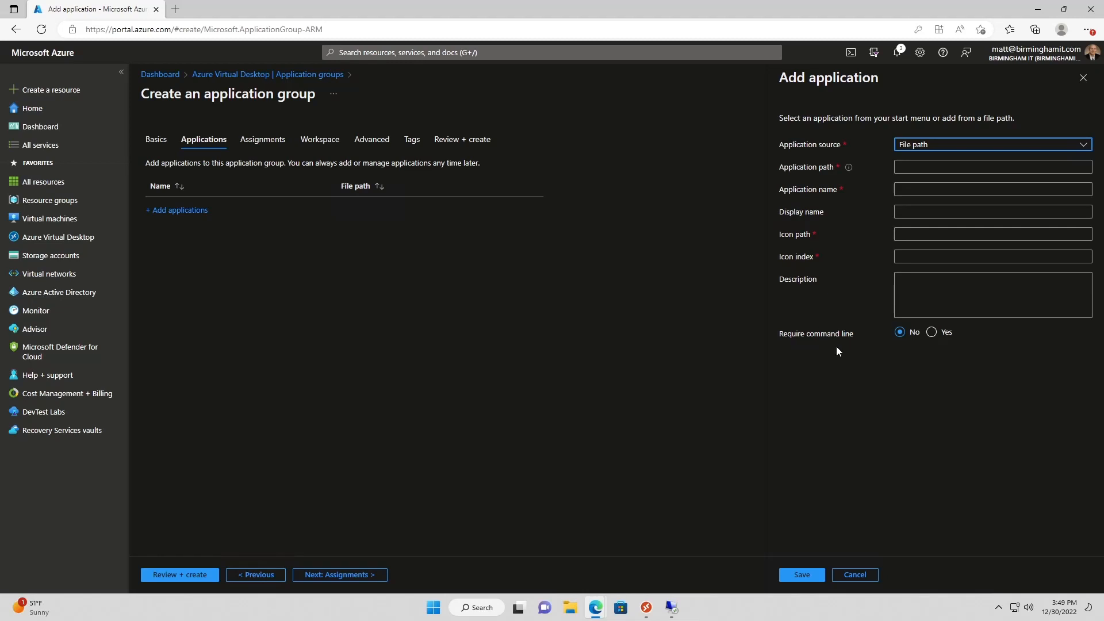
{"action": "left_click", "coordinate": [932, 333]}
{"action": "left_click", "coordinate": [895, 374]}
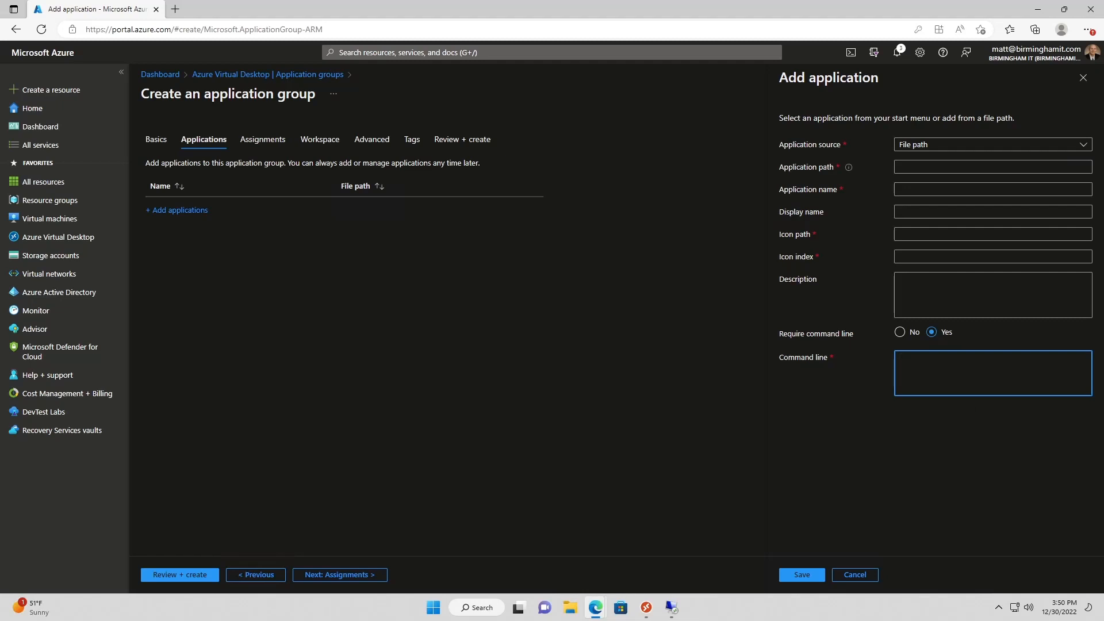
Switch the source back to Start menu, pick WordPad, and save it to the group
{"action": "left_click", "coordinate": [932, 148]}
{"action": "left_click", "coordinate": [926, 163]}
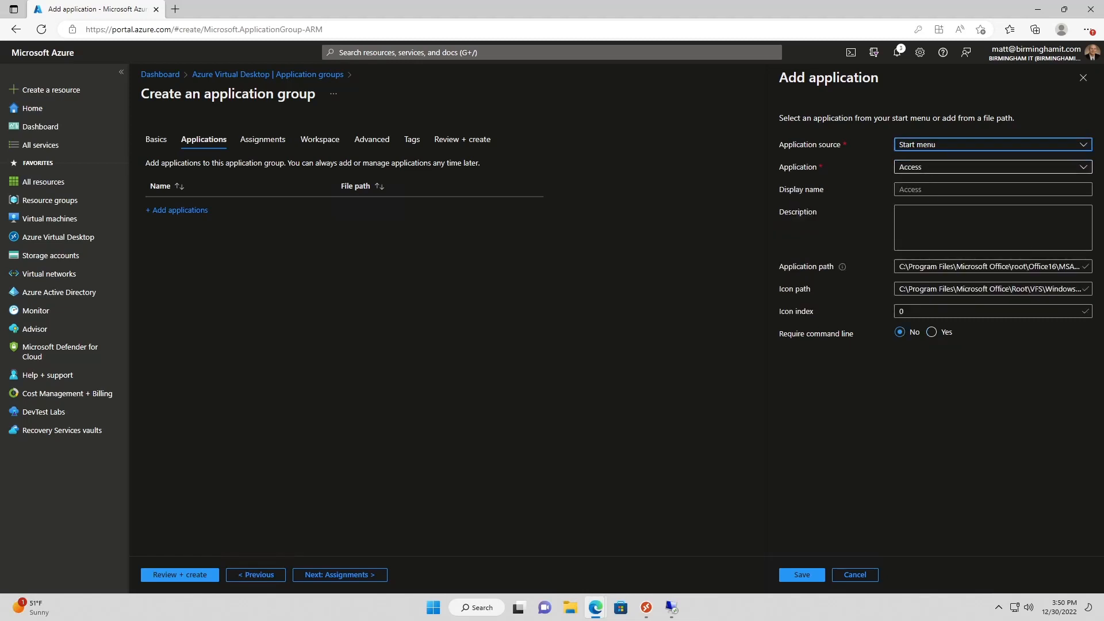
{"action": "left_click", "coordinate": [945, 169]}
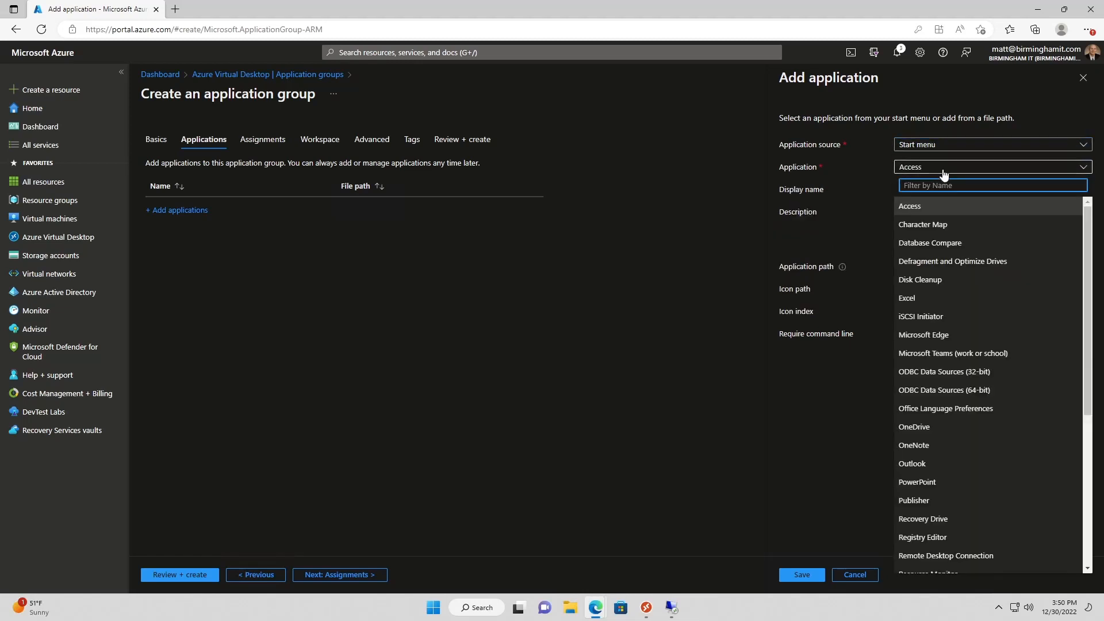
{"action": "scroll", "coordinate": [958, 403], "scroll_direction": "down", "scroll_amount": 3}
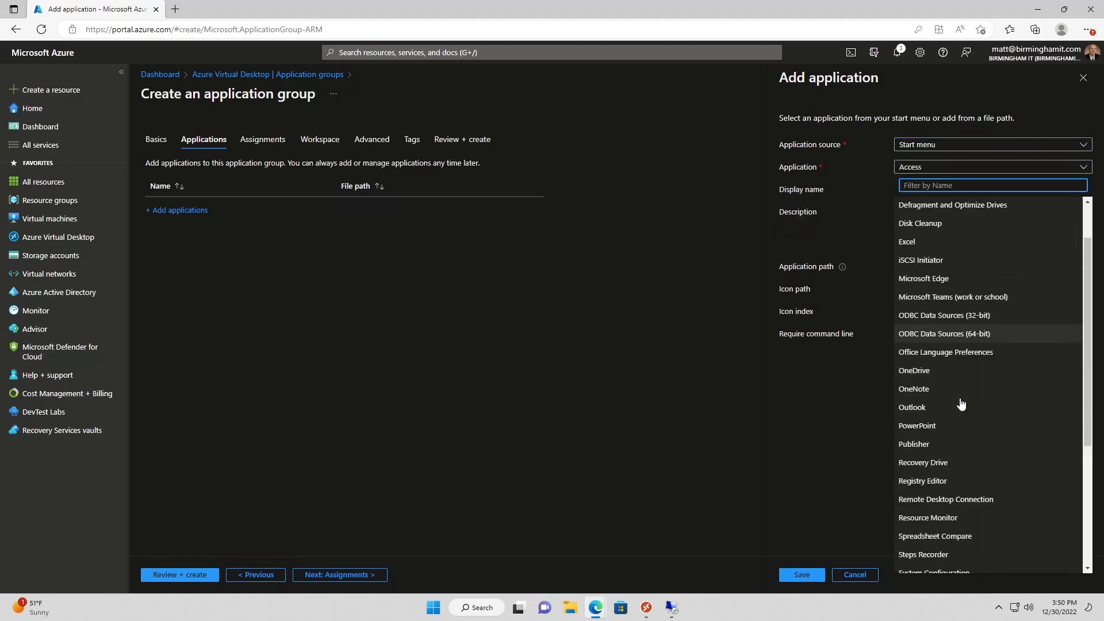
{"action": "scroll", "coordinate": [959, 405], "scroll_direction": "down", "scroll_amount": 2}
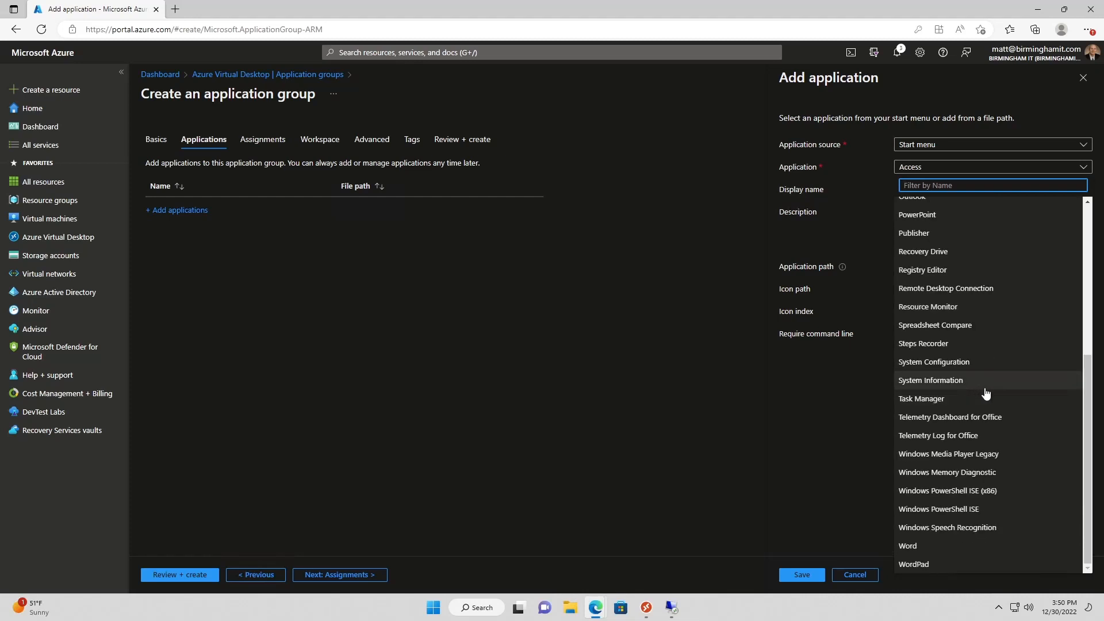
{"action": "left_click", "coordinate": [938, 563]}
{"action": "left_click", "coordinate": [810, 578]}
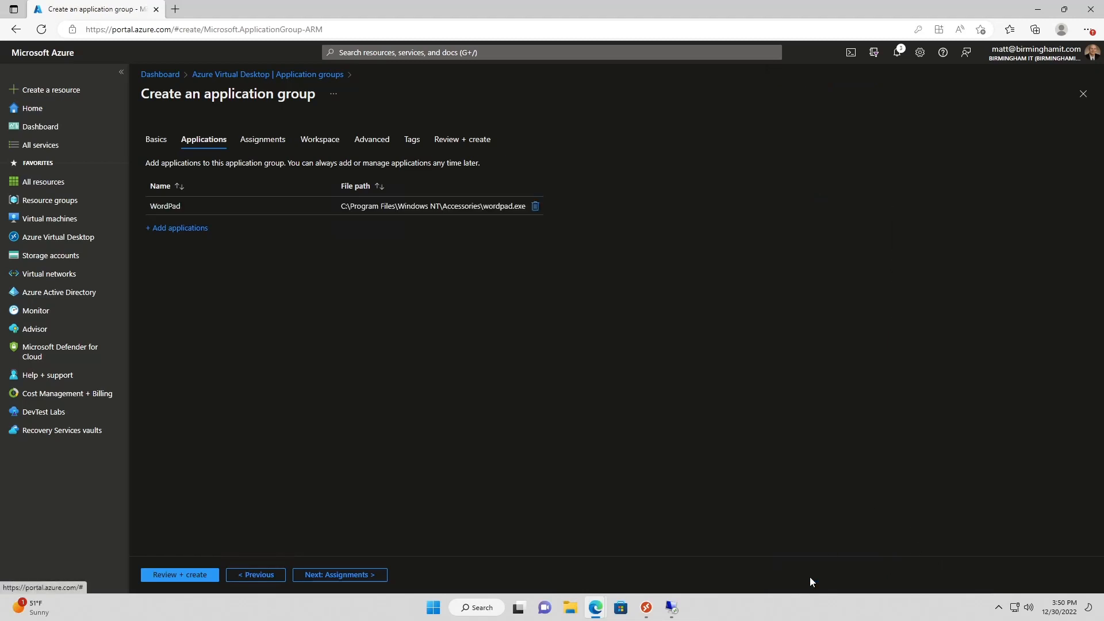
Add an Azure AD user assignment and register the group in the MIT-DevOps workspace
{"action": "left_click", "coordinate": [334, 574]}
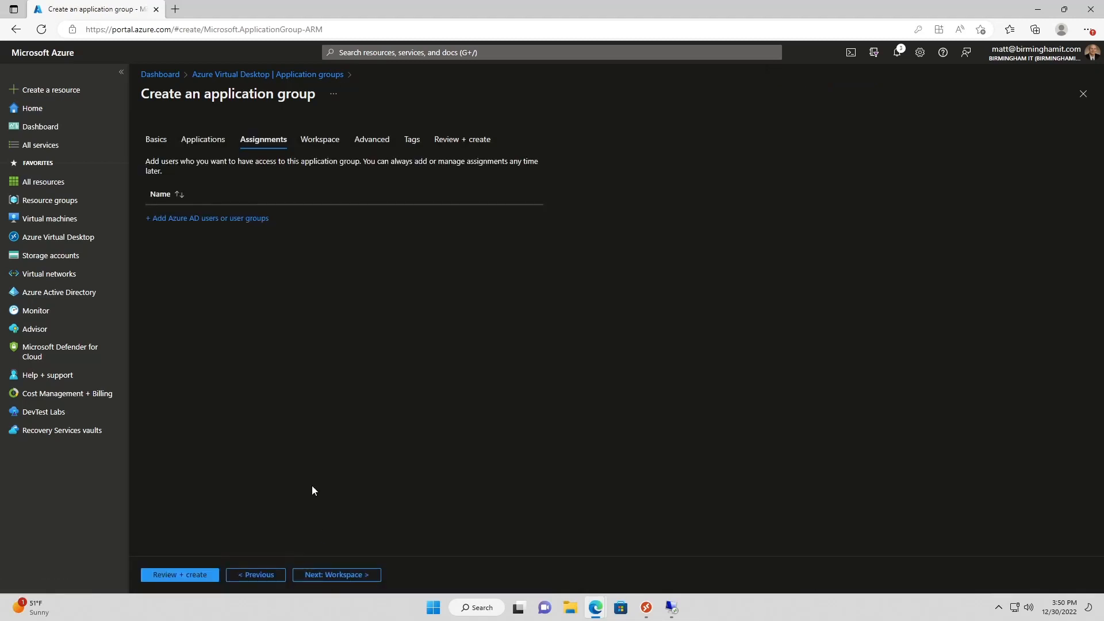
{"action": "left_click", "coordinate": [216, 223]}
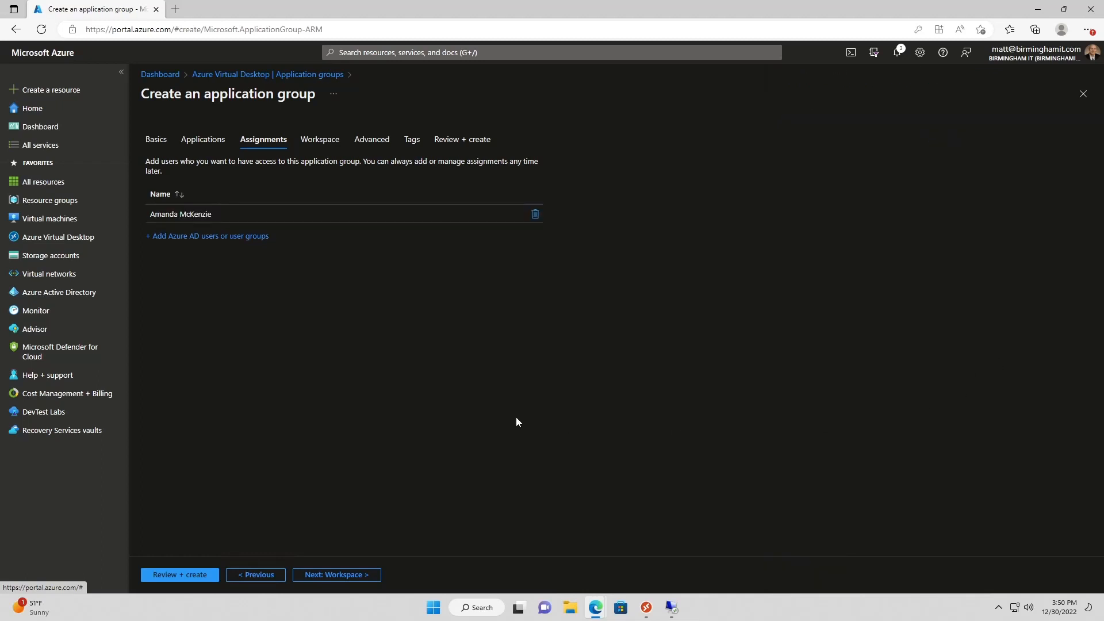
{"action": "left_click", "coordinate": [315, 574]}
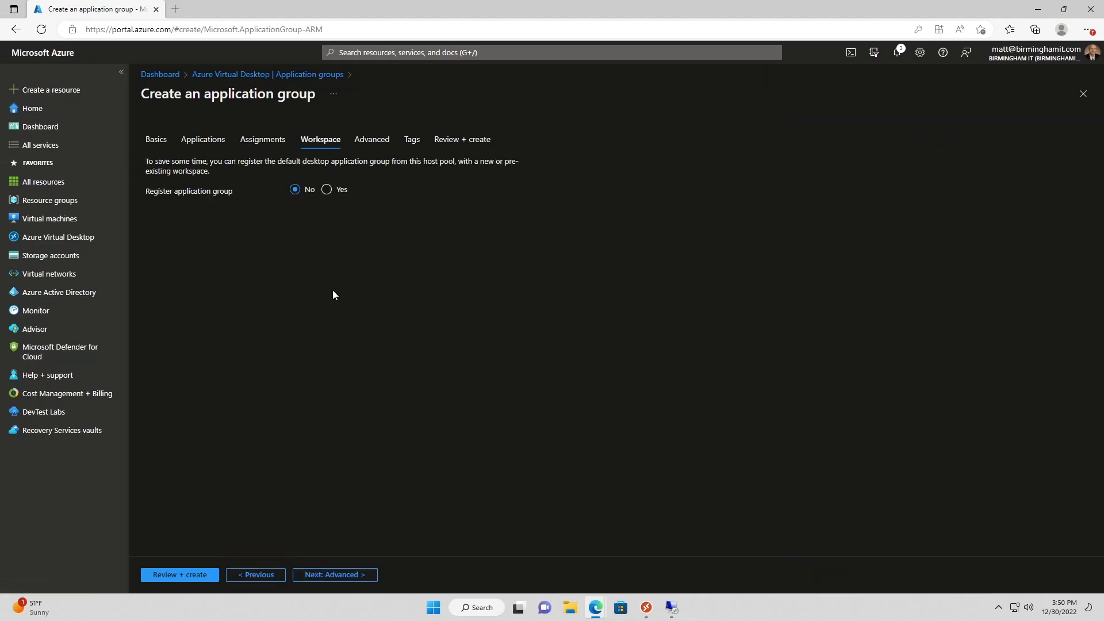
{"action": "left_click", "coordinate": [326, 190]}
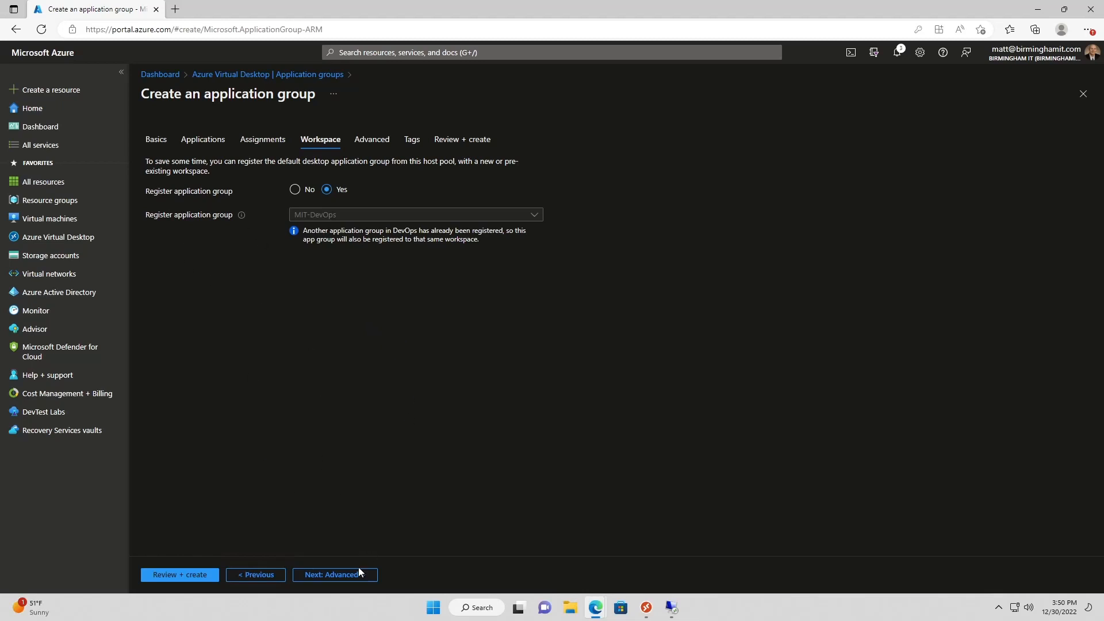
Enable diagnostics logging to the avdla Log Analytics workspace and advance past Tags
{"action": "left_click", "coordinate": [345, 574]}
{"action": "left_click", "coordinate": [295, 210]}
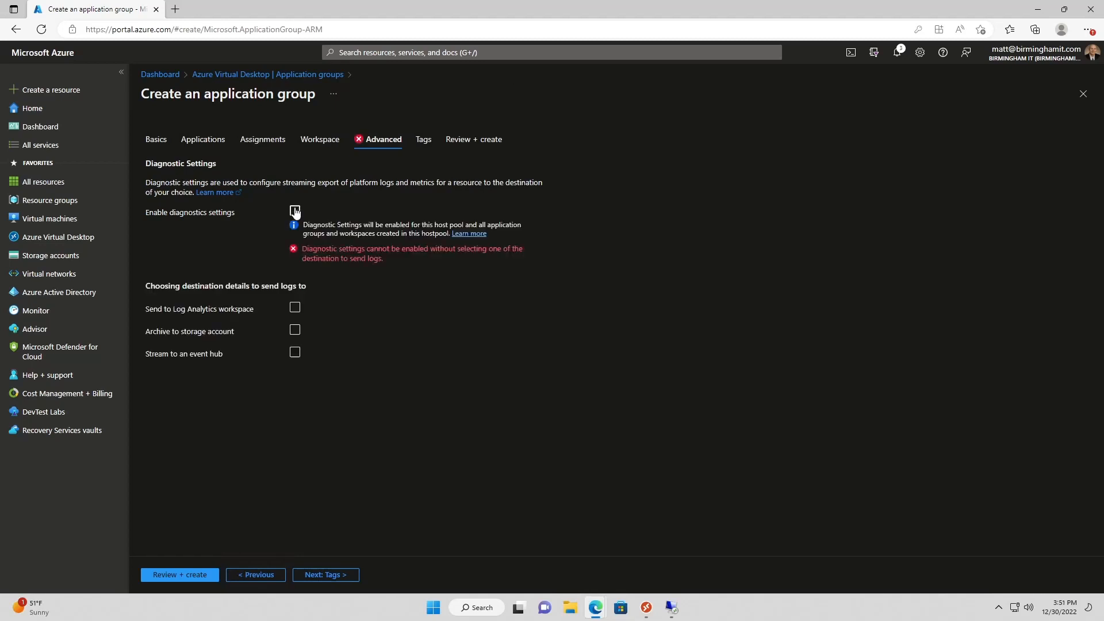
{"action": "left_click", "coordinate": [295, 309]}
{"action": "left_click", "coordinate": [330, 335]}
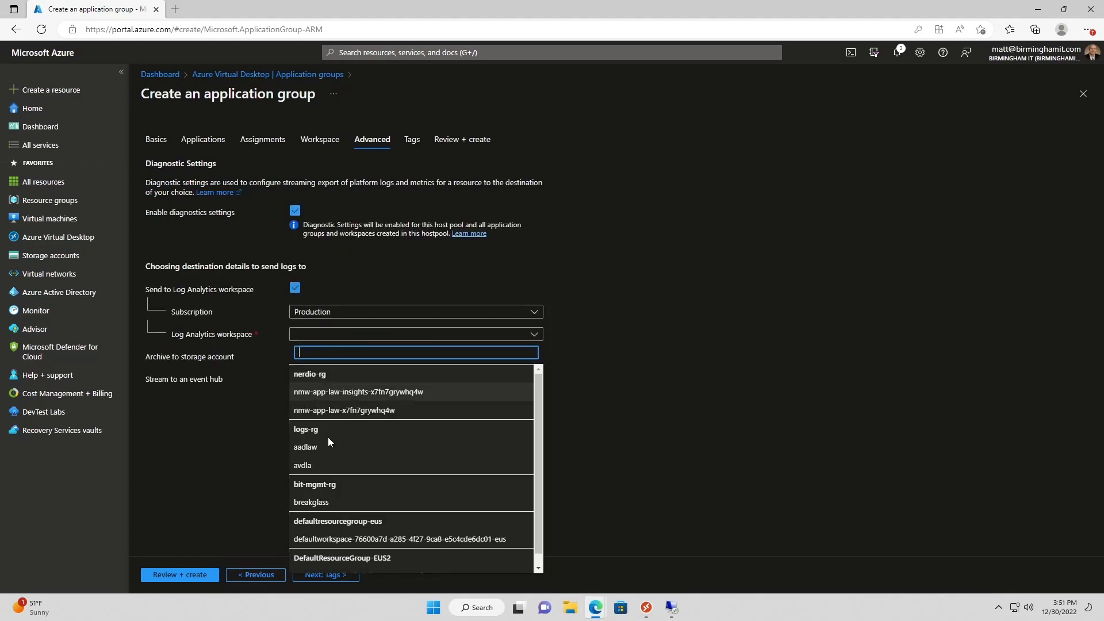
{"action": "left_click", "coordinate": [322, 461]}
{"action": "left_click", "coordinate": [326, 574]}
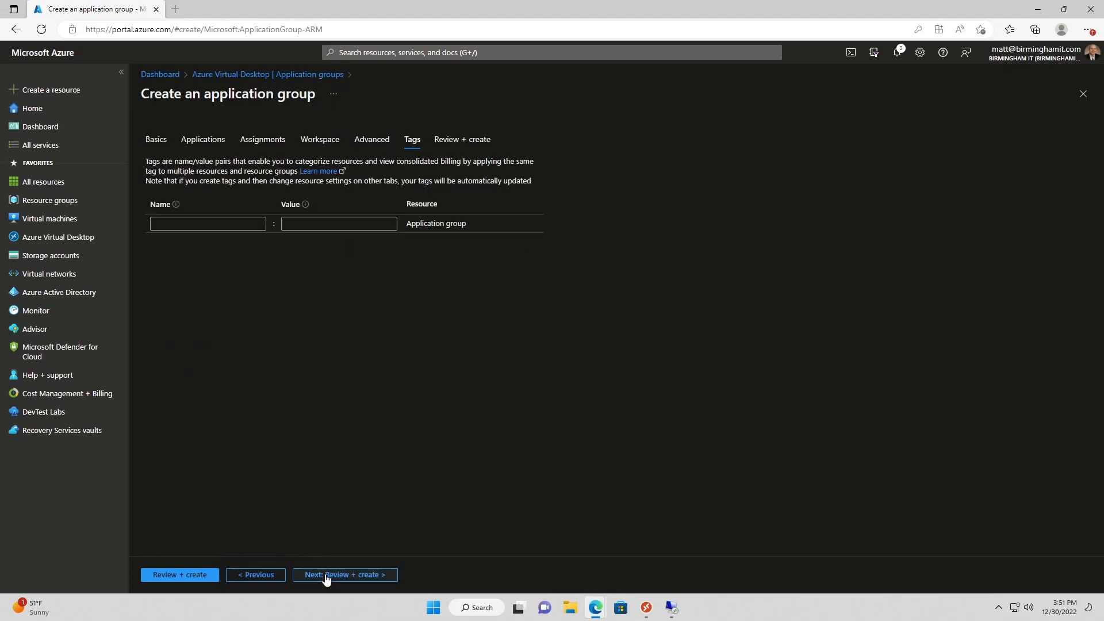
{"action": "left_click", "coordinate": [325, 575]}
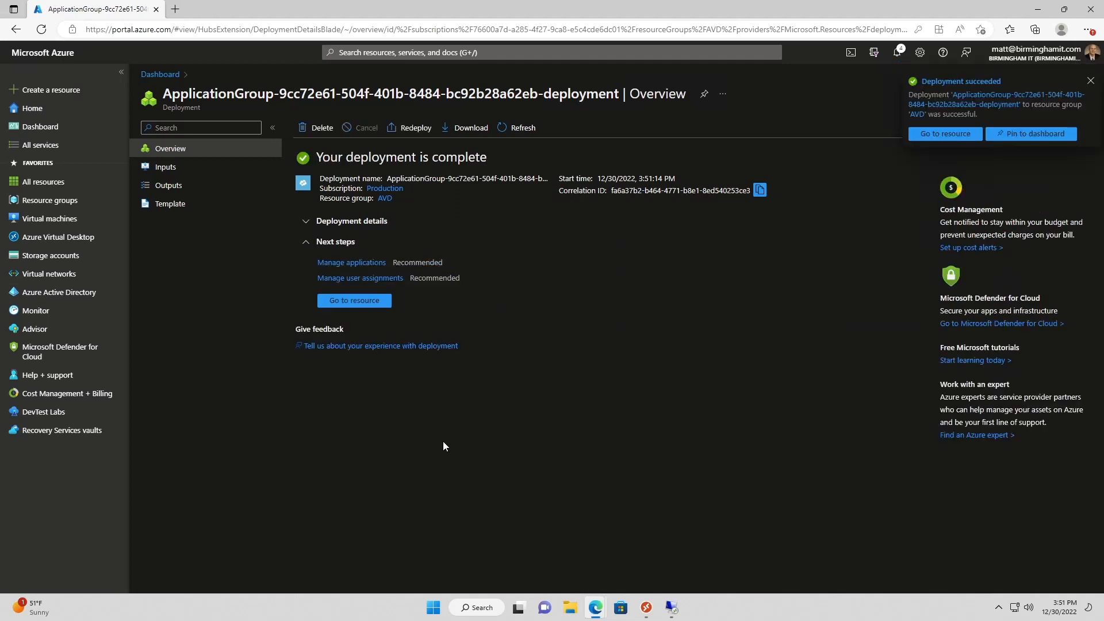
Open the deployed APP_DevOps application group and view its applications, including WordPad
{"action": "left_click", "coordinate": [49, 236]}
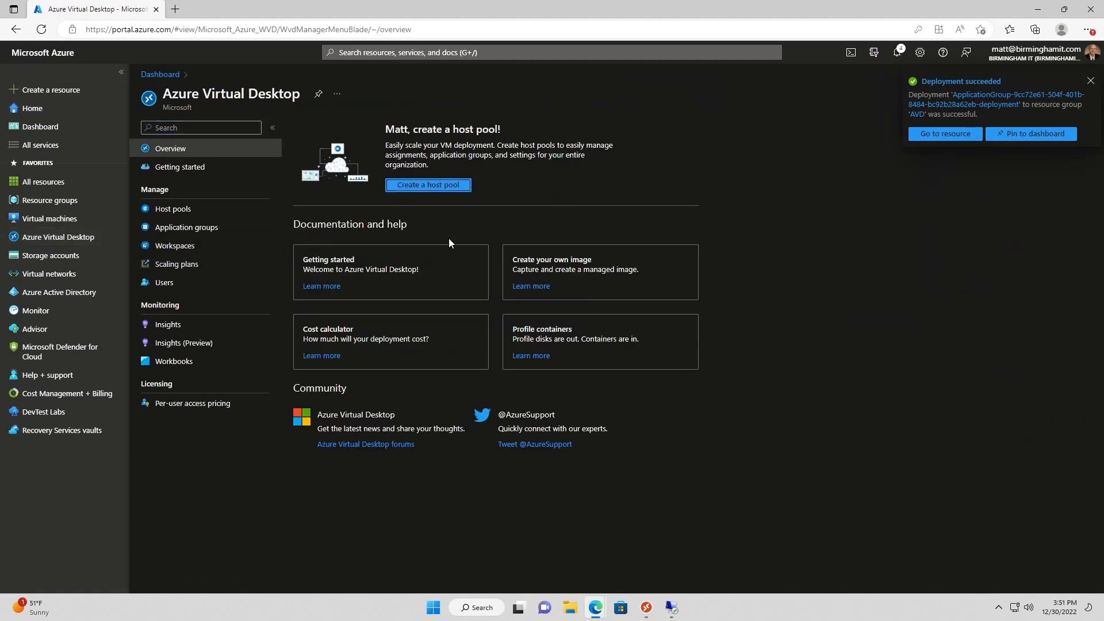
{"action": "left_click", "coordinate": [186, 227]}
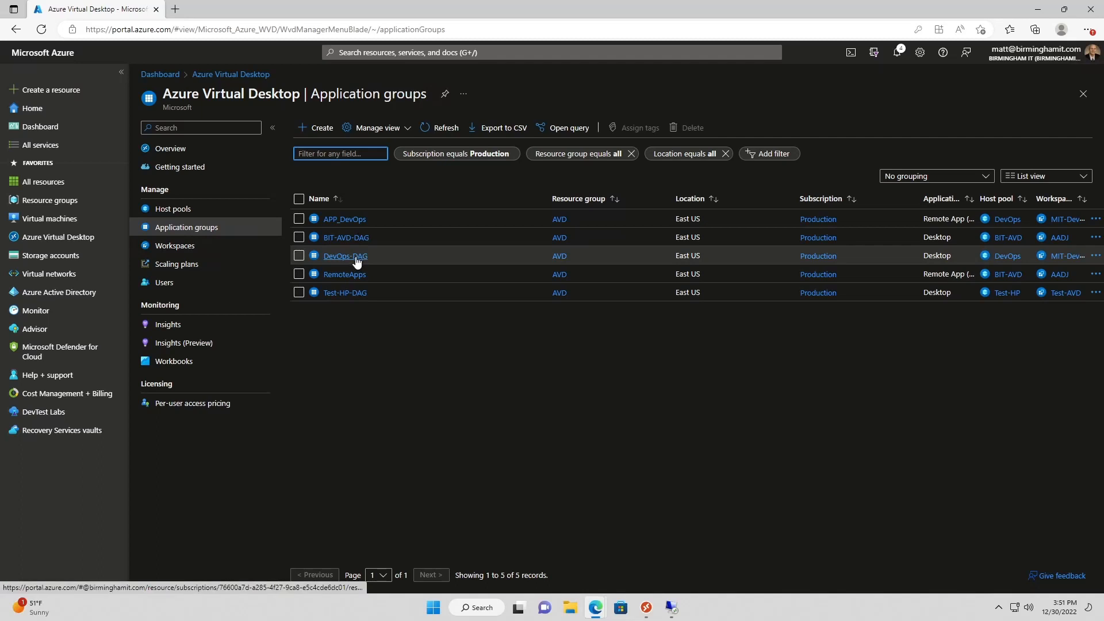
{"action": "left_click", "coordinate": [352, 221]}
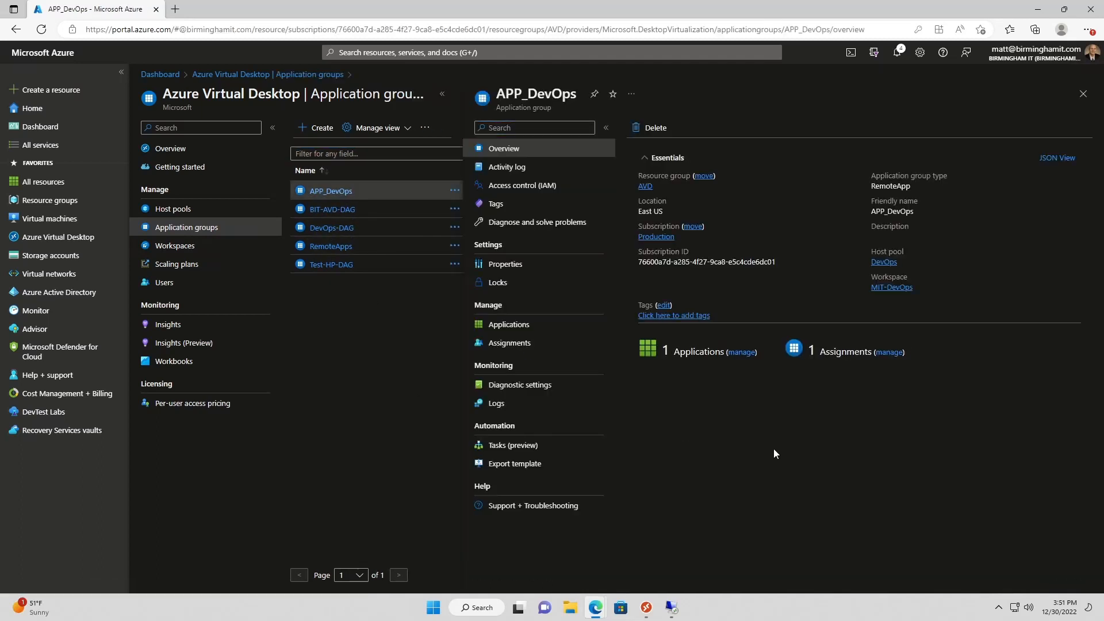
{"action": "left_click", "coordinate": [743, 352]}
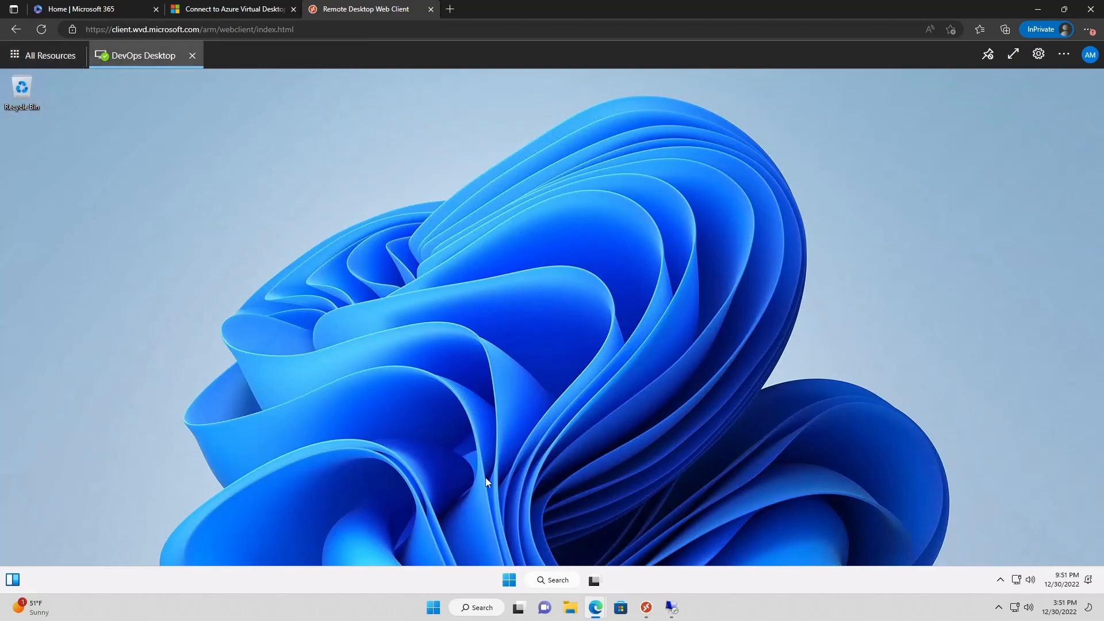
Sign out of DevOps Desktop with logoff from Run, then reopen the Remote Desktop app's resources
{"action": "right_click", "coordinate": [509, 584]}
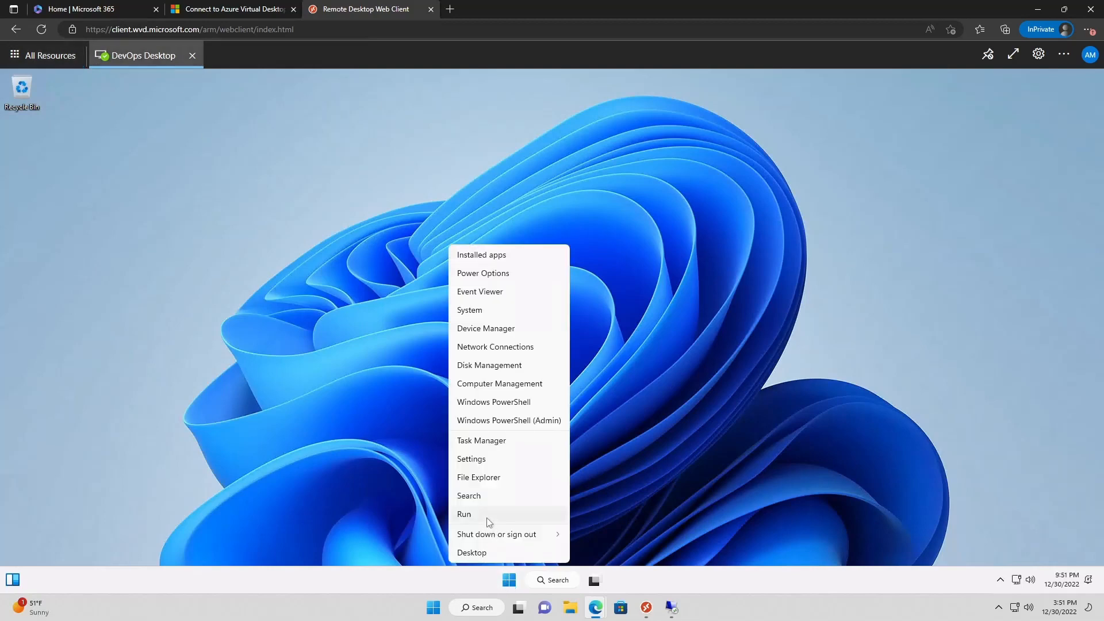
{"action": "left_click", "coordinate": [486, 521]}
{"action": "type", "text": "logoff"}
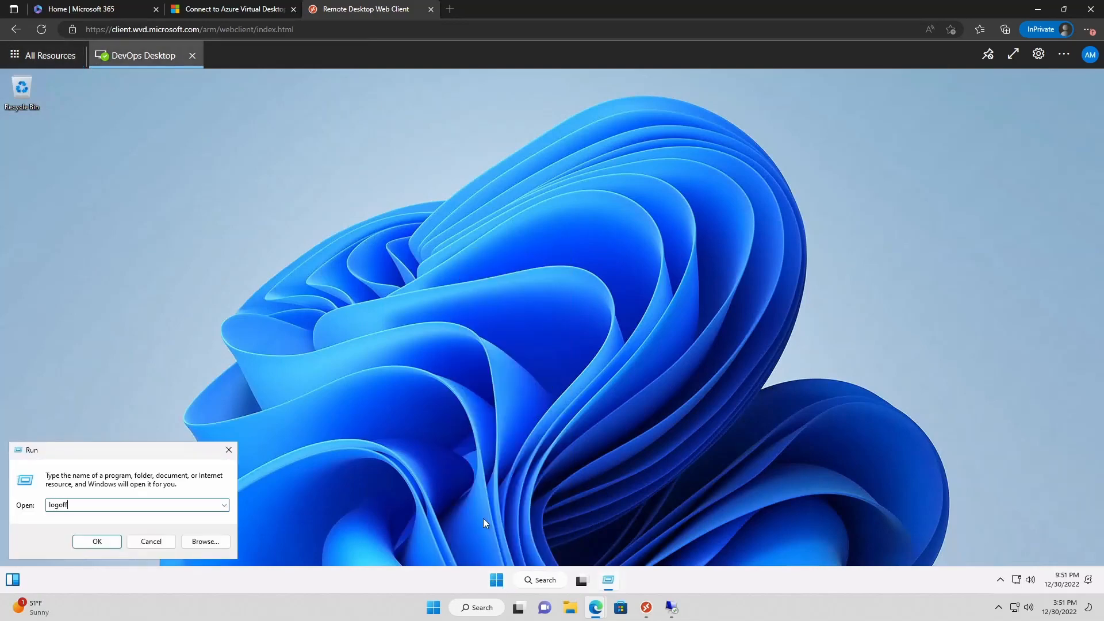
{"action": "key", "text": "Return"}
{"action": "left_click", "coordinate": [41, 55]}
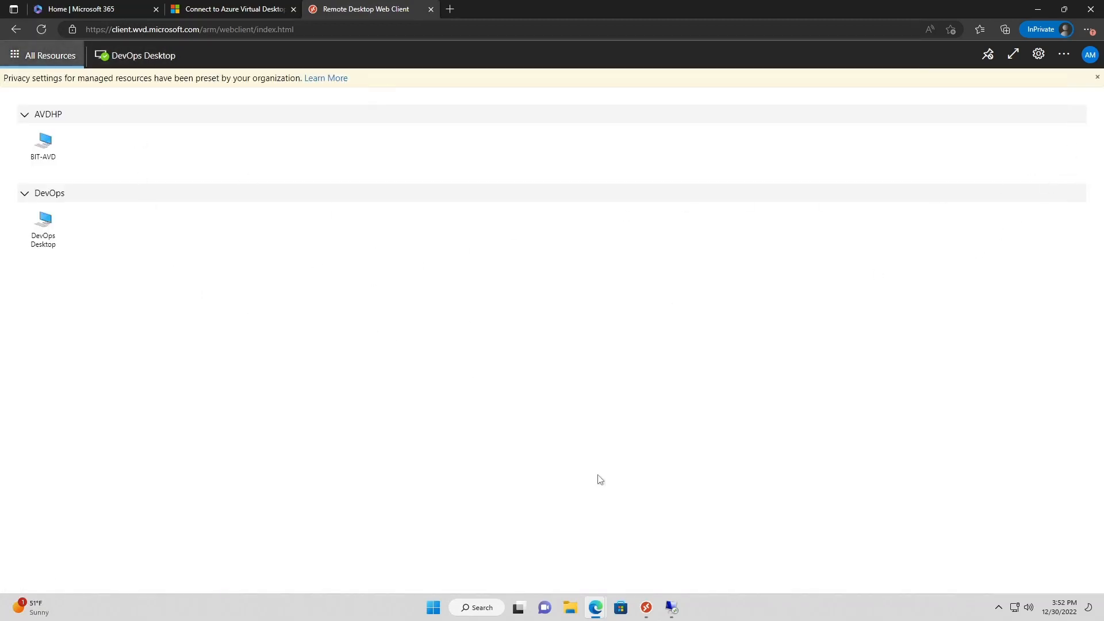
{"action": "left_click", "coordinate": [647, 608]}
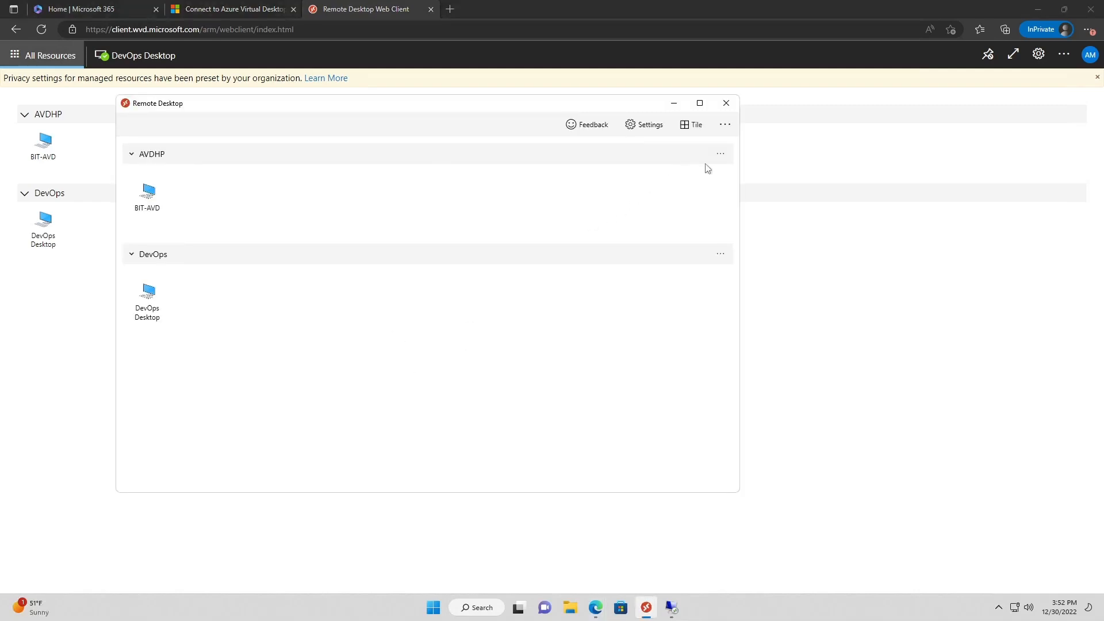
Refresh the DevOps workspace feed so the WordPad RemoteApp appears in Remote Desktop
{"action": "left_click", "coordinate": [720, 154]}
{"action": "left_click", "coordinate": [736, 185]}
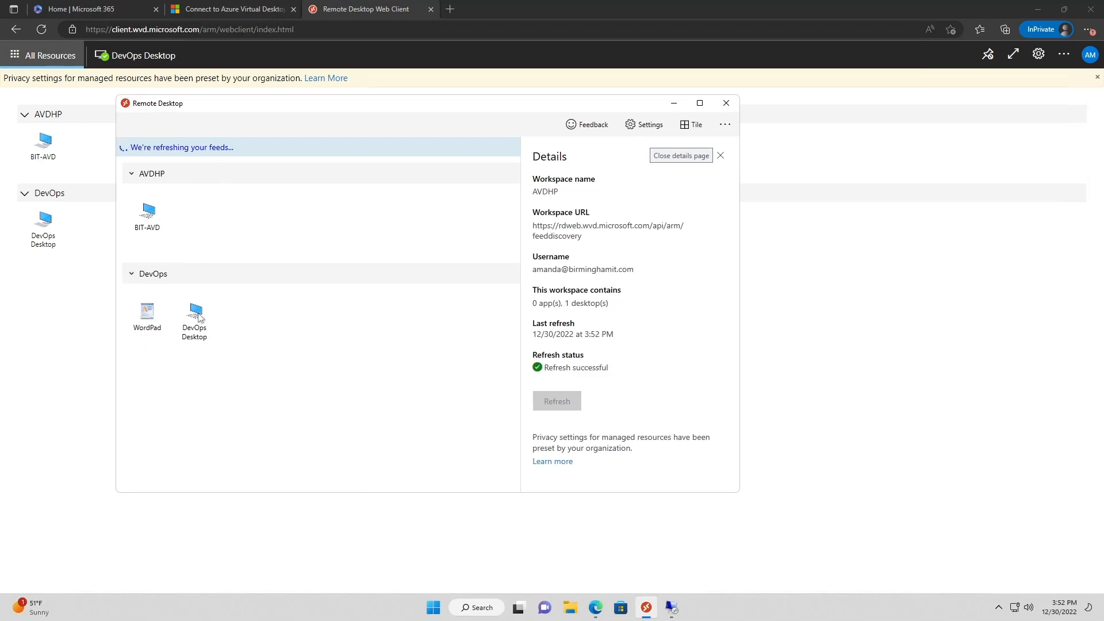
{"action": "left_click", "coordinate": [720, 155]}
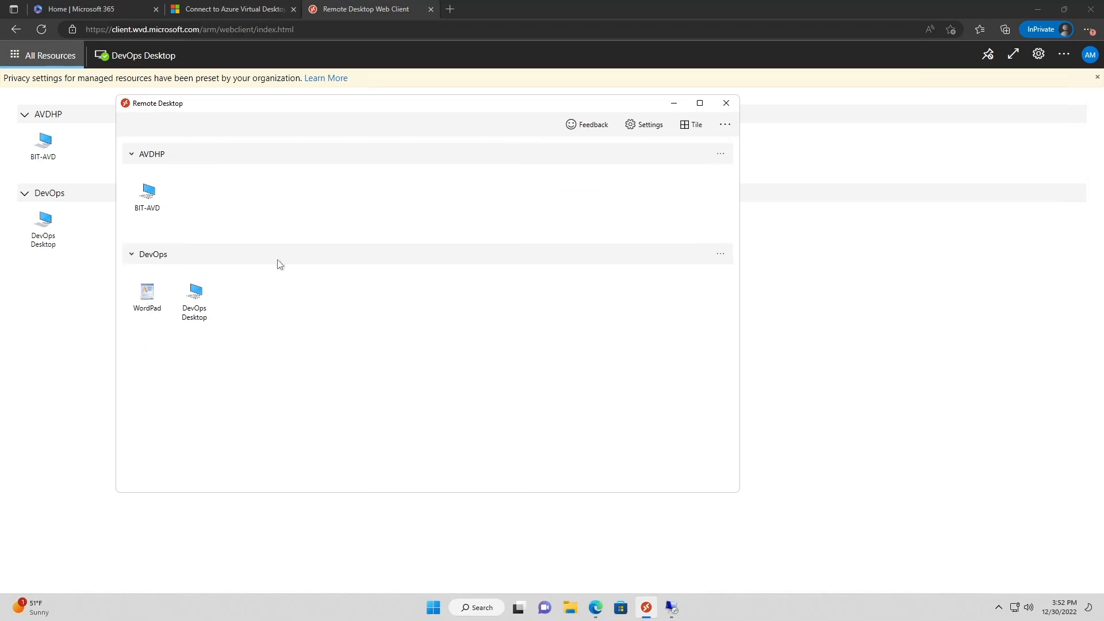
Launch WordPad as a RemoteApp, sign in with the account password, then close it
{"action": "left_click", "coordinate": [151, 294]}
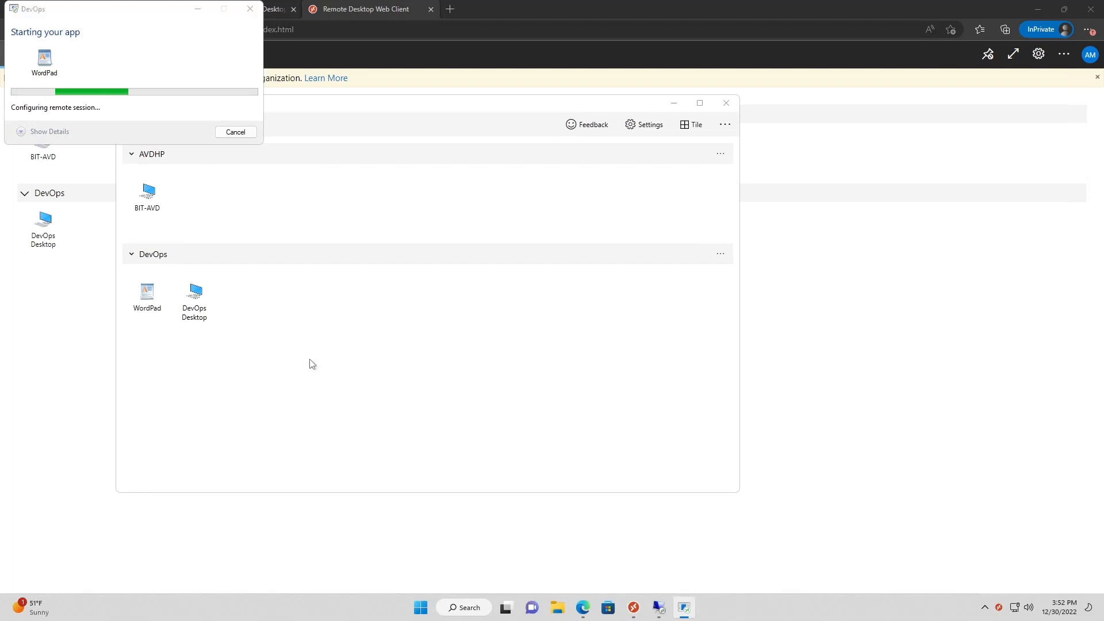
{"action": "type", "text": "•••••••••••"}
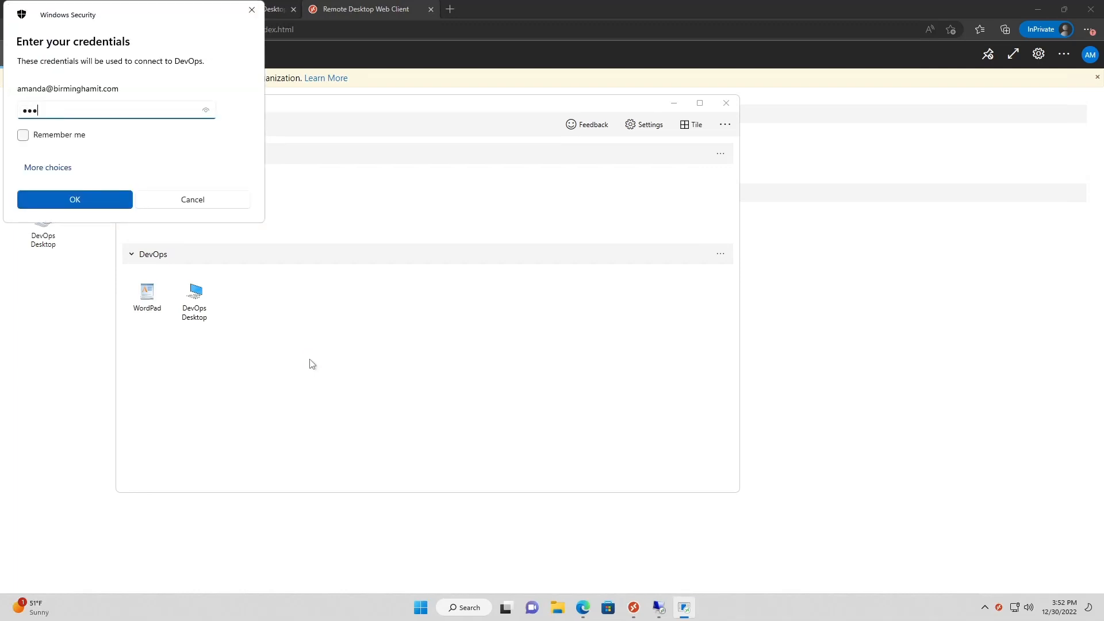
{"action": "key", "text": "Return"}
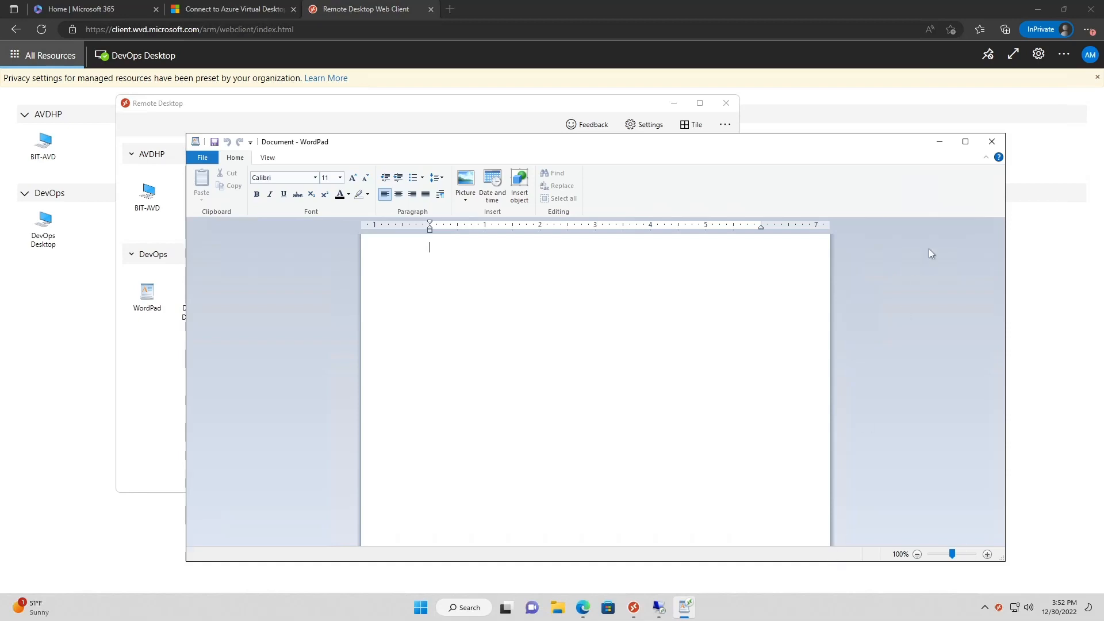
{"action": "left_click", "coordinate": [991, 141]}
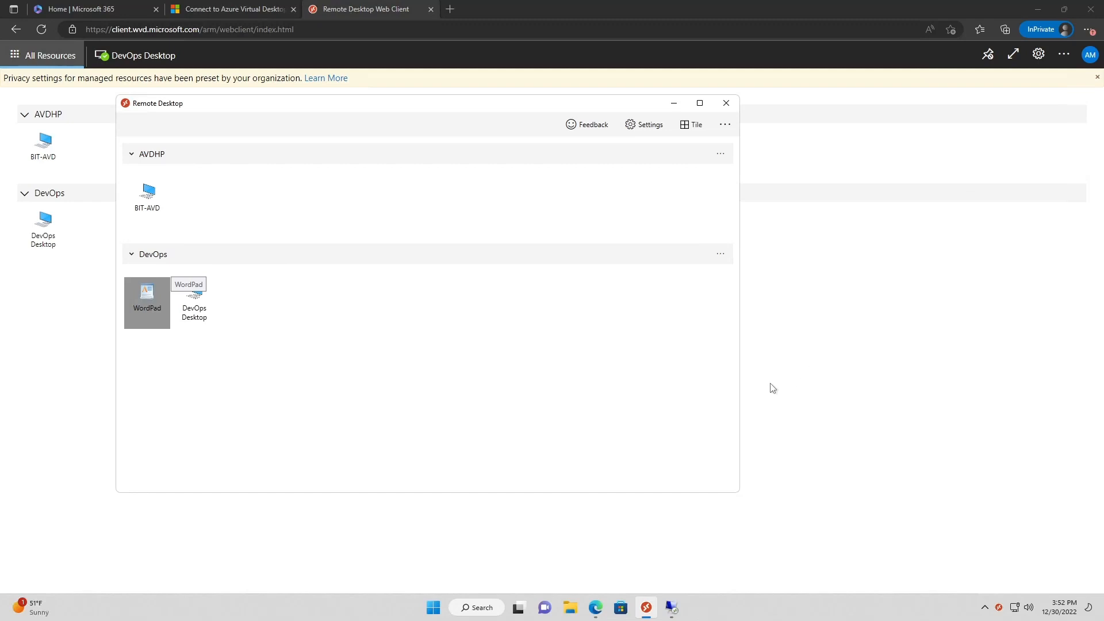